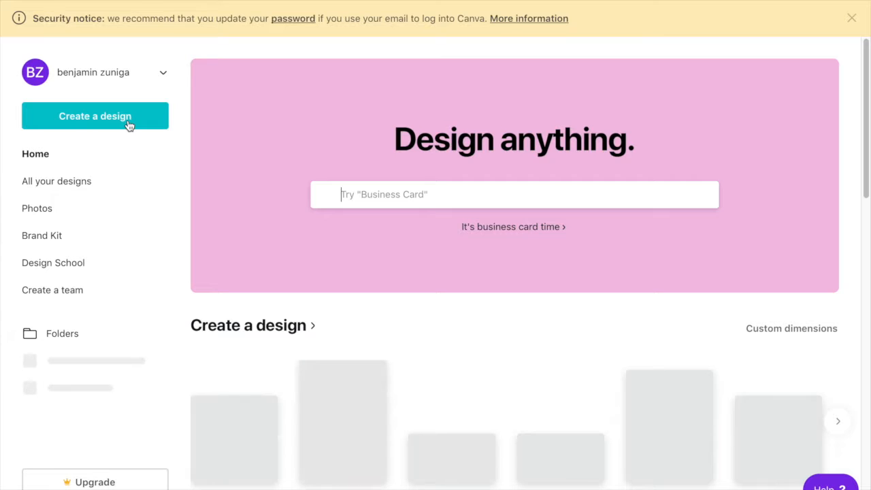
Step: Browse the design types offered on the home page, including the Canva Print formats, and return to the home page
scroll(366, 339, down, 4)
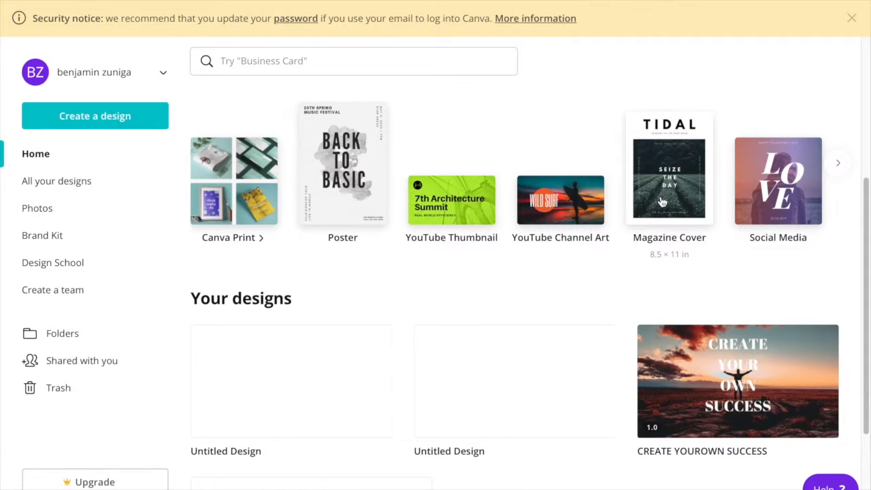
click(837, 169)
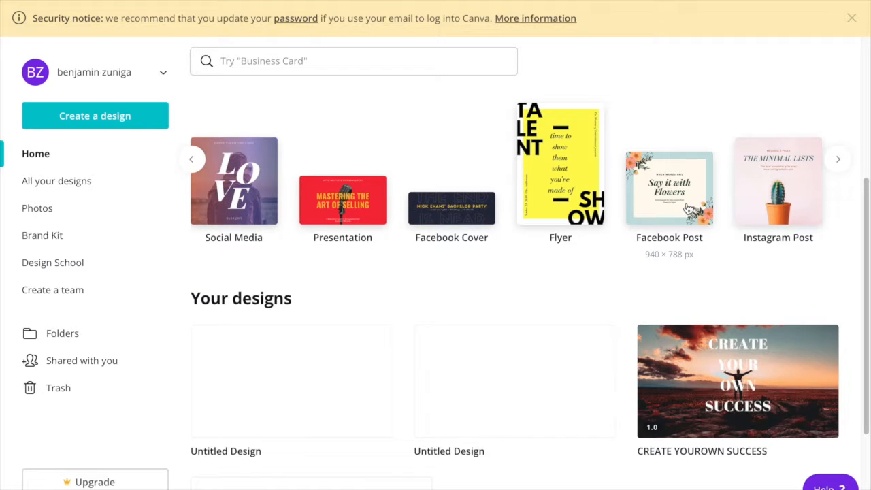
click(839, 162)
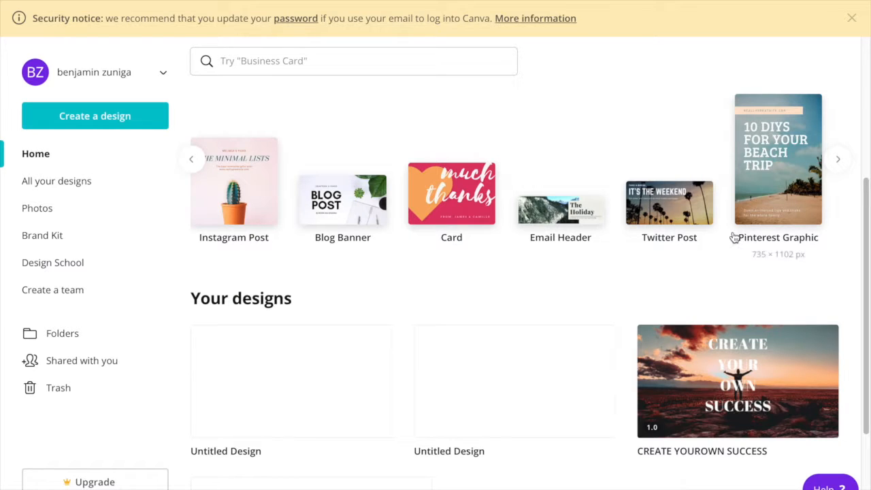
click(836, 163)
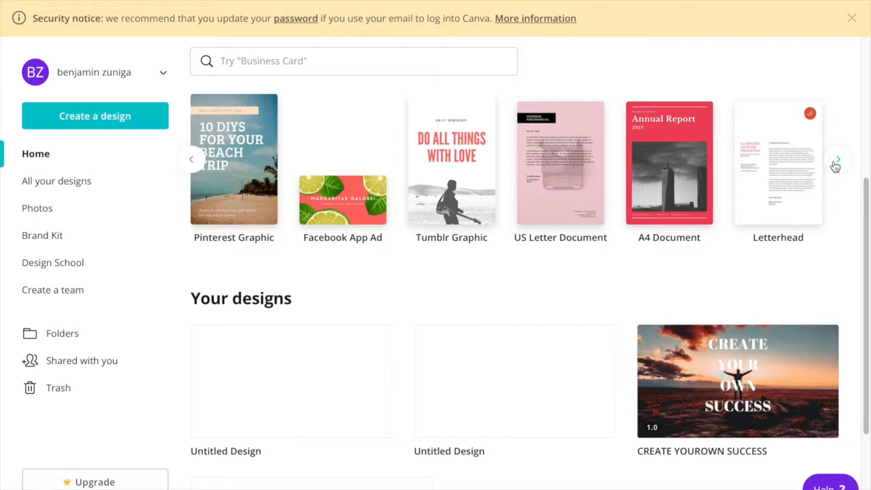
click(195, 160)
click(194, 160)
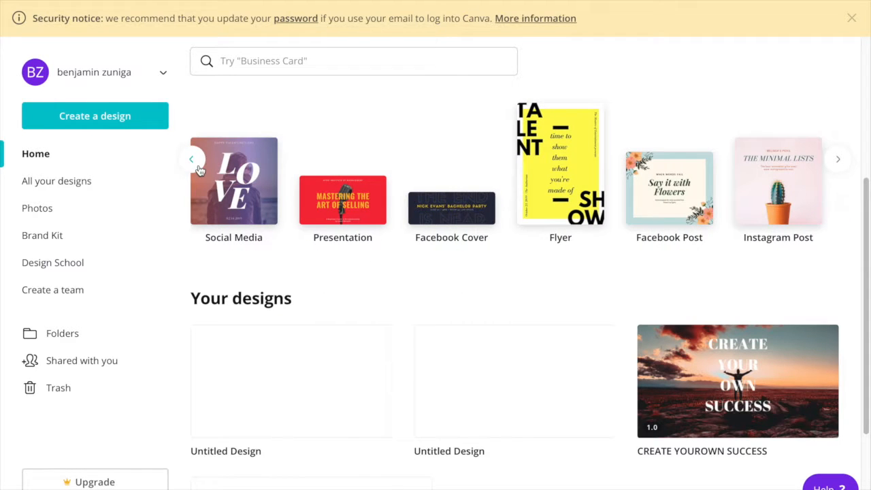
click(200, 170)
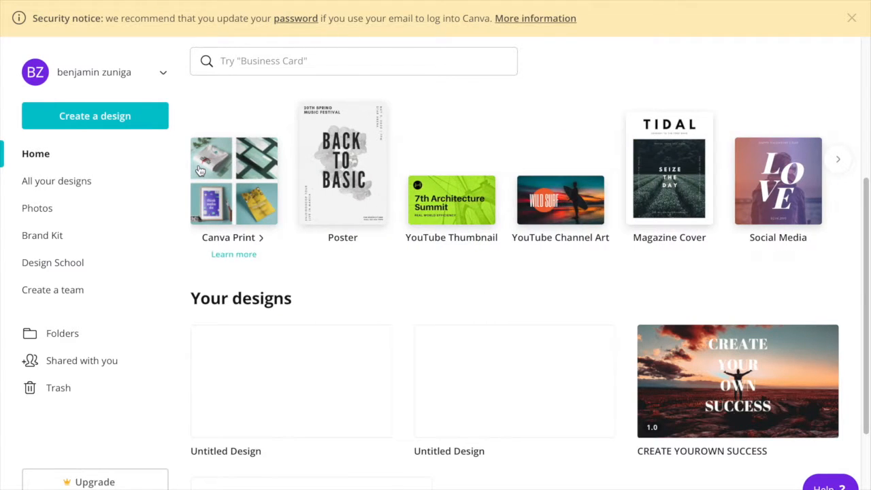
click(200, 169)
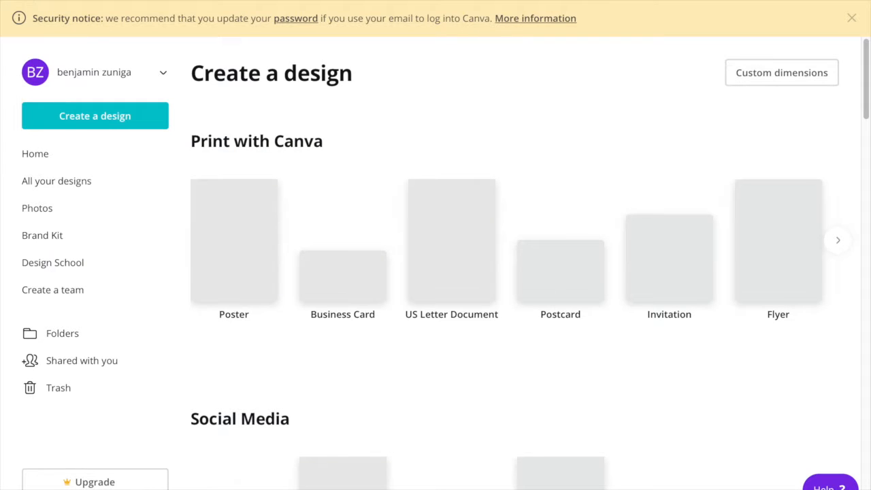
key(alt+Left)
Step: Create a new YouTube Thumbnail design from the home page
scroll(578, 386, down, 1)
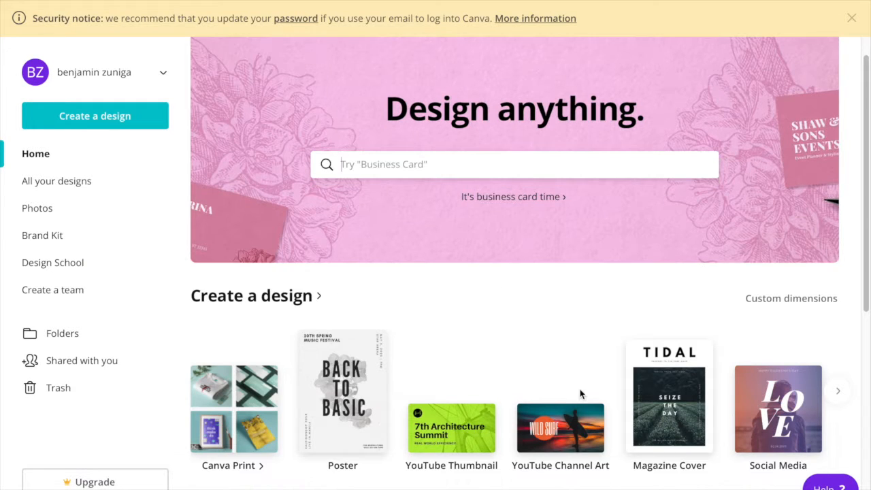
click(463, 435)
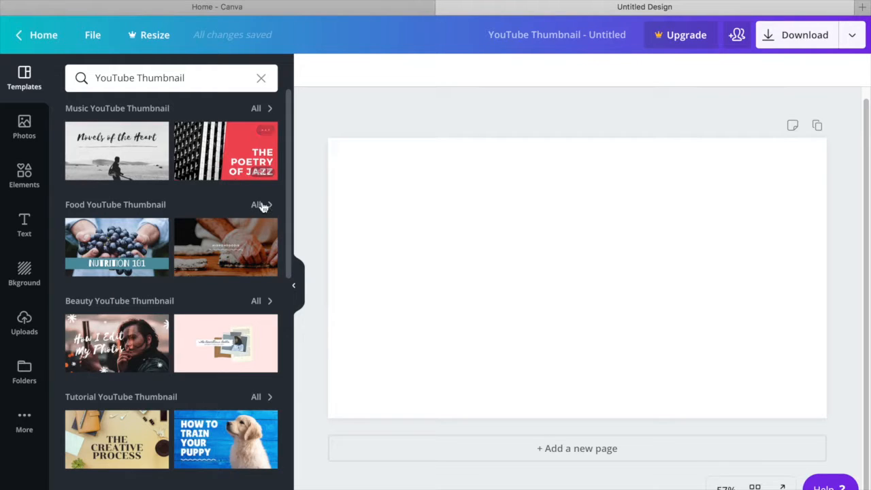
Step: Apply the "The Poetry of Jazz" template and place the recently used laptop illustration, scaled down, over the upper part of its building photo
click(226, 154)
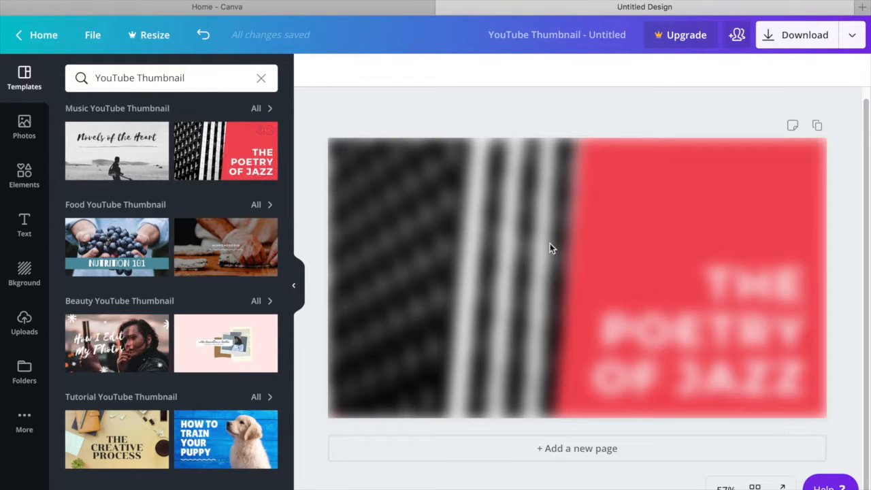
click(550, 243)
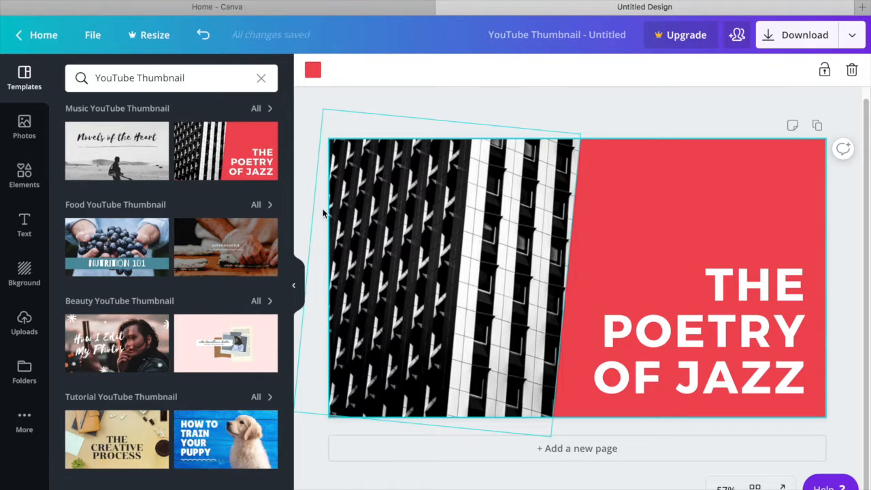
click(22, 174)
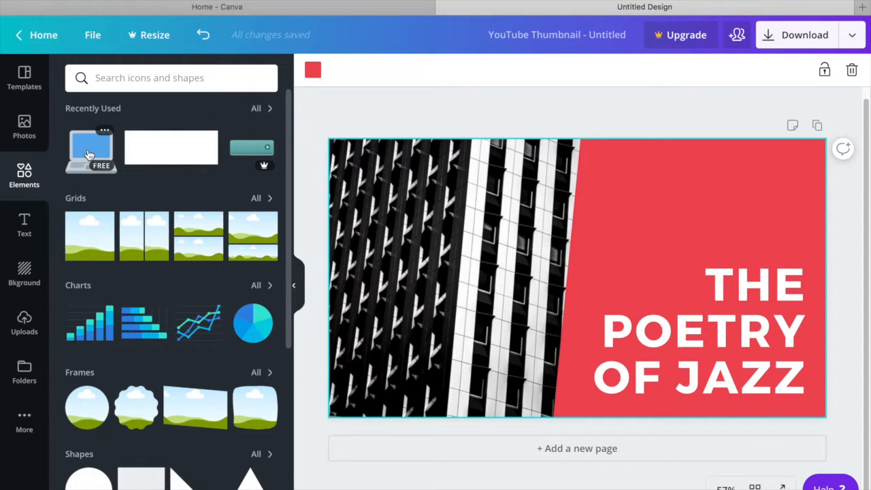
drag(94, 167, 405, 217)
drag(608, 190, 532, 265)
drag(449, 311, 401, 199)
Step: Add a heading below the laptop reading "Making a Custom Thumbnail" and enlarge it to size 47.6
click(26, 223)
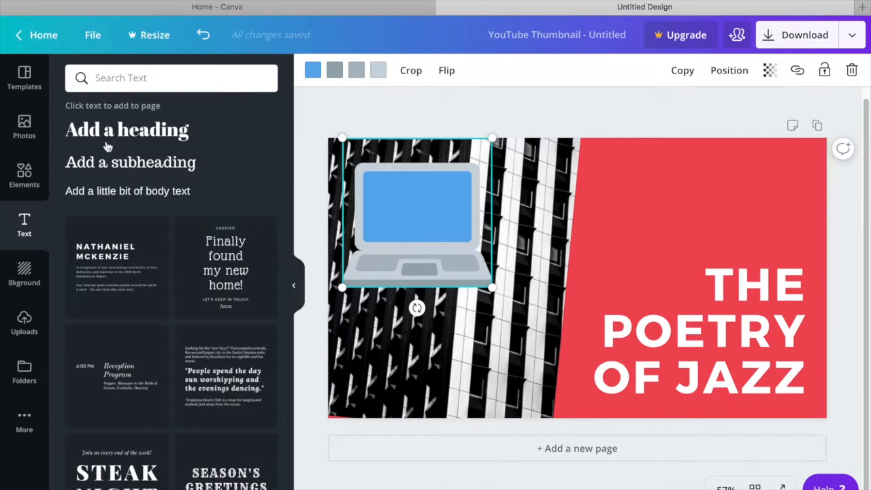
click(109, 133)
drag(425, 302, 529, 306)
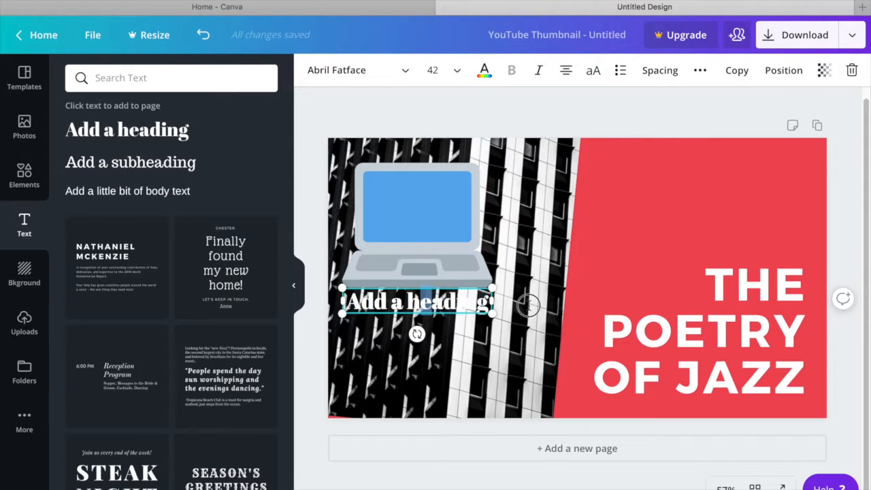
click(438, 304)
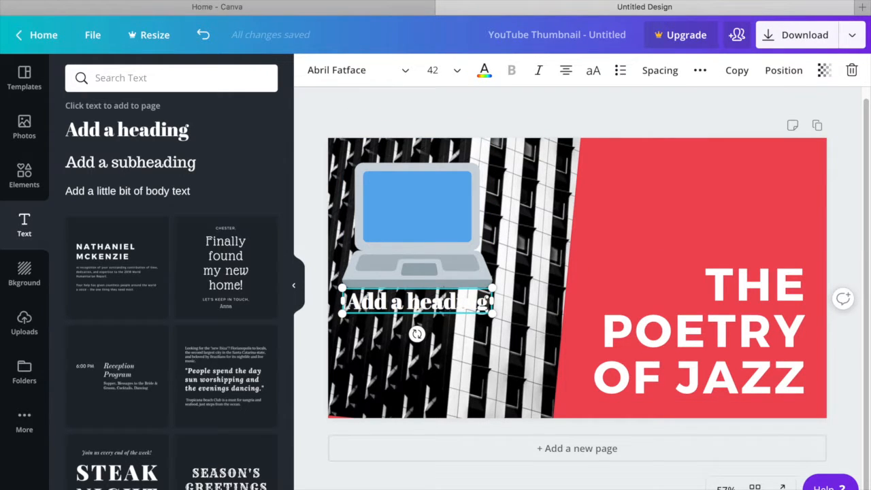
triple_click(437, 303)
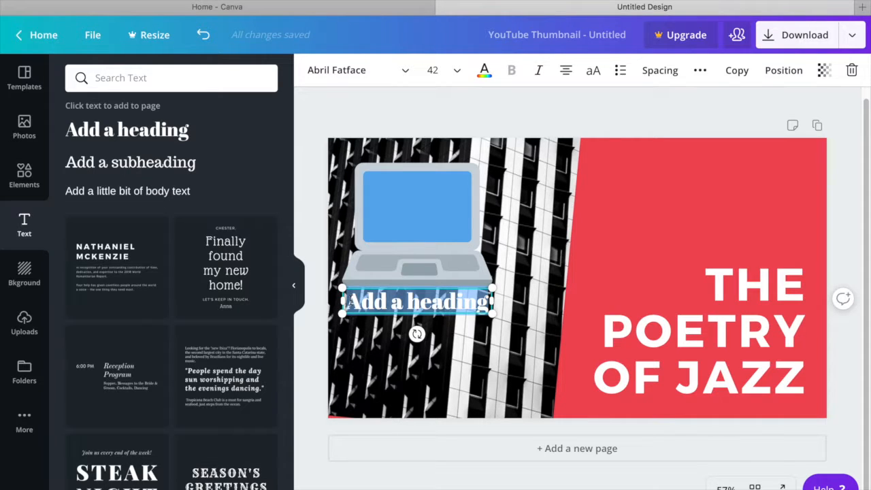
text(Making a)
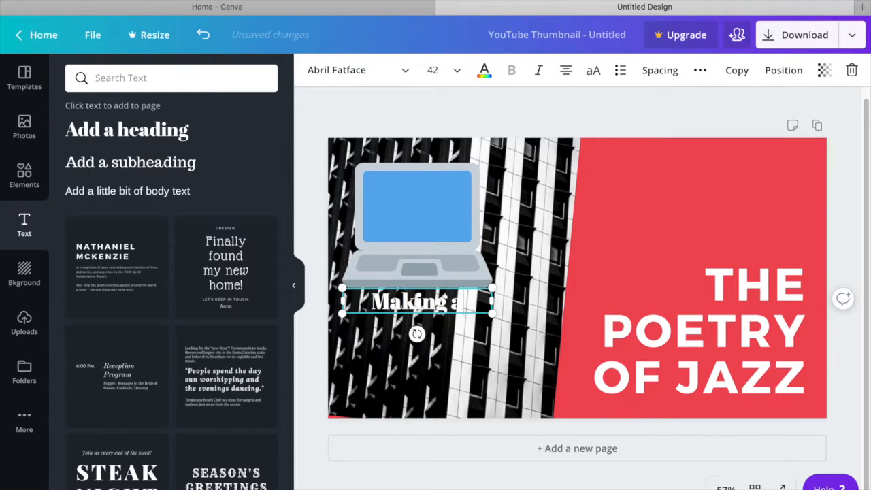
text( Custom)
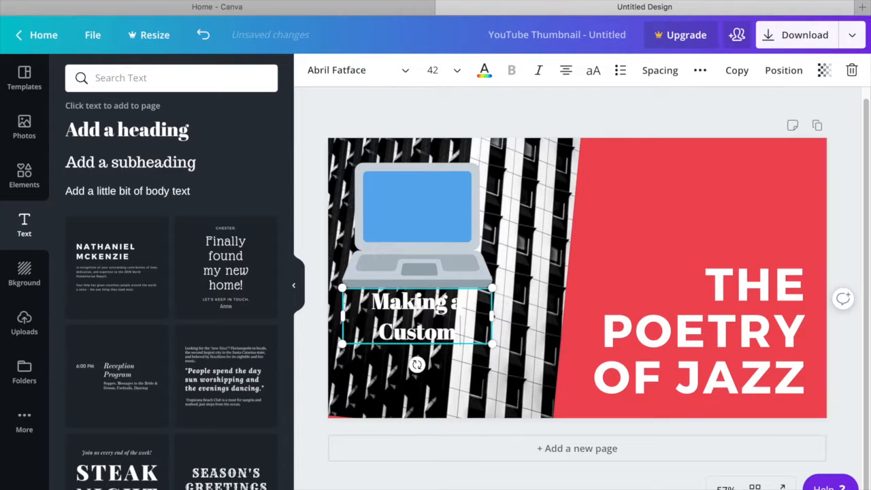
text( Thumbnail)
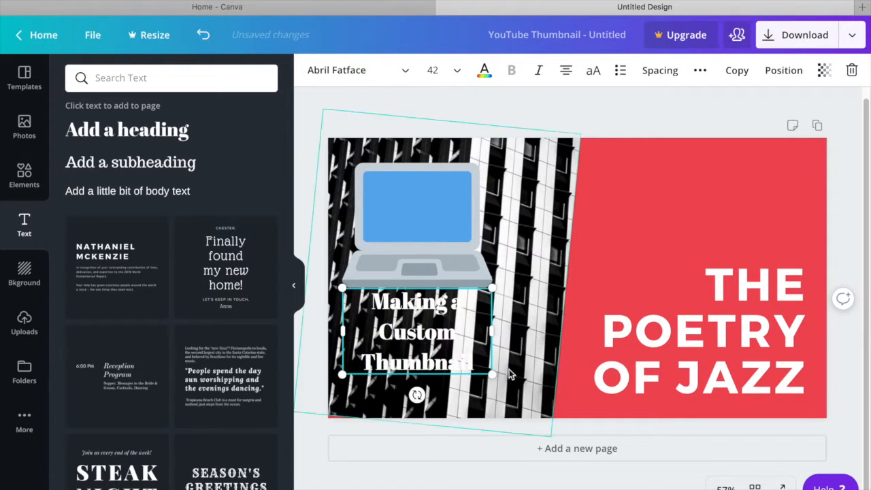
drag(491, 375, 514, 388)
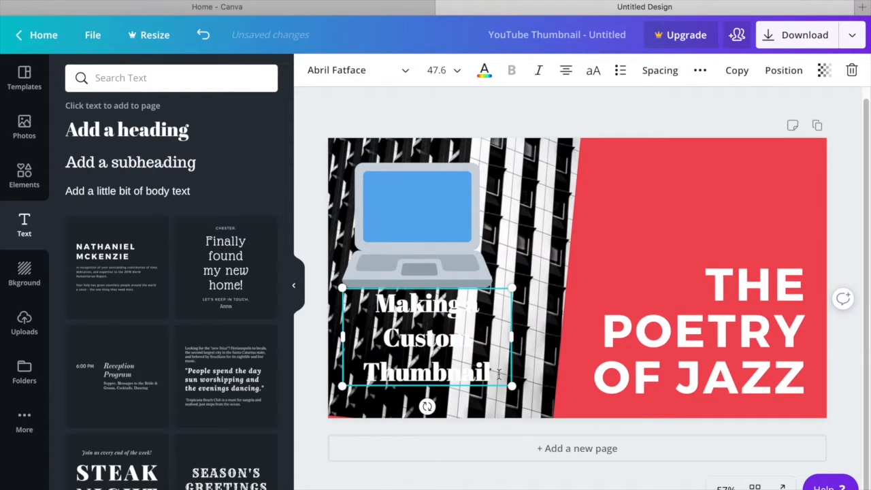
Step: Try black and pink on the whole heading text, and settle on light blue from the default colors
double_click(347, 304)
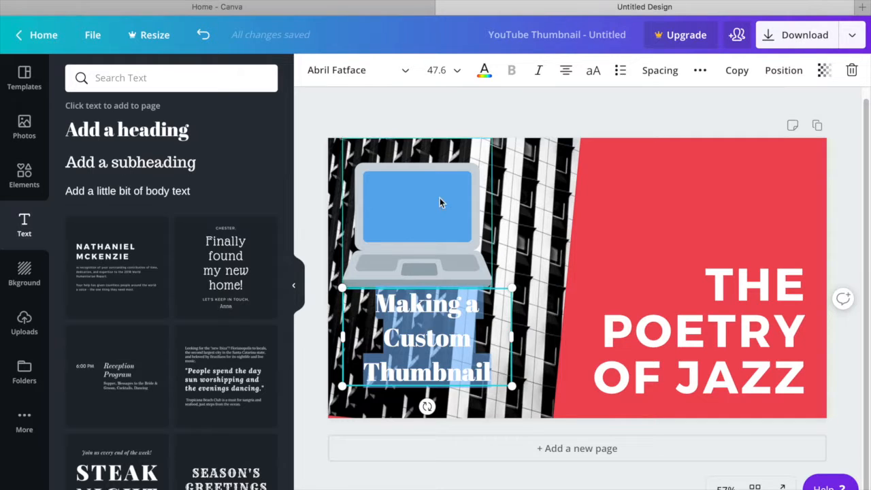
click(485, 70)
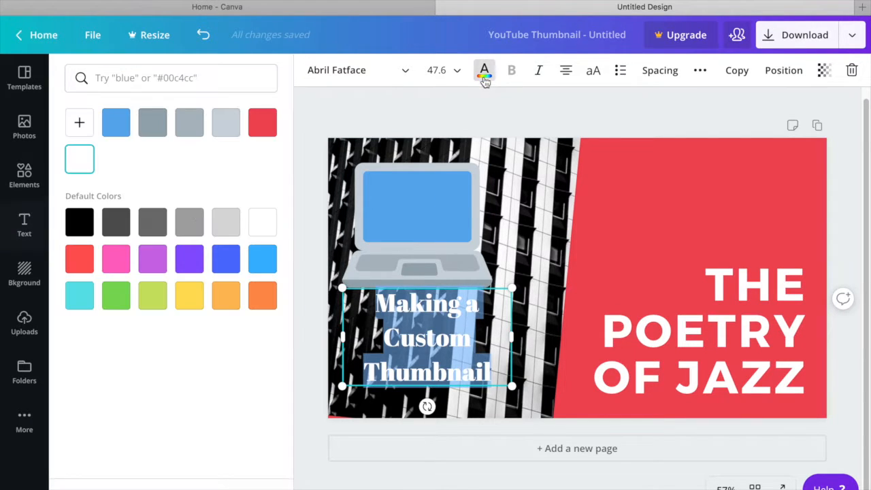
click(87, 222)
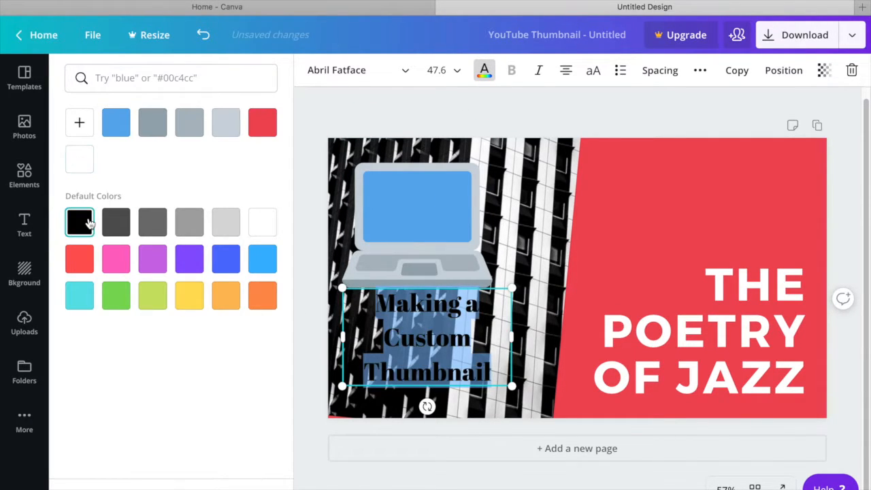
click(129, 235)
click(124, 258)
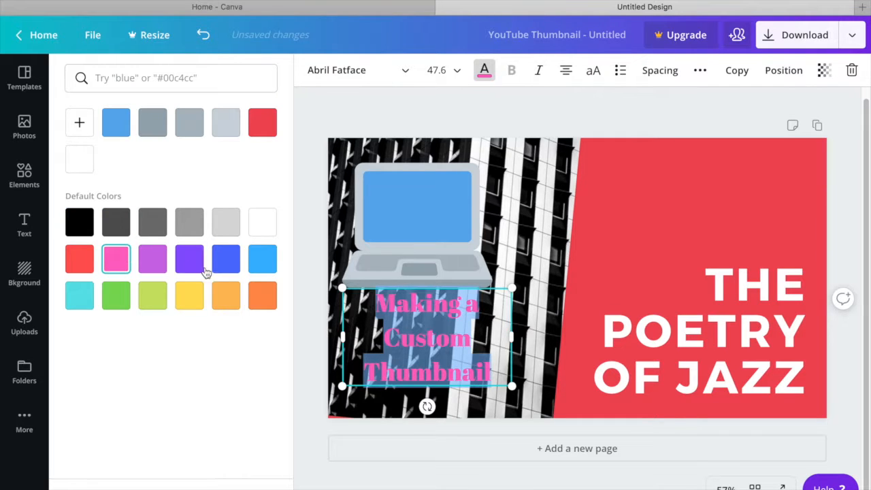
click(265, 262)
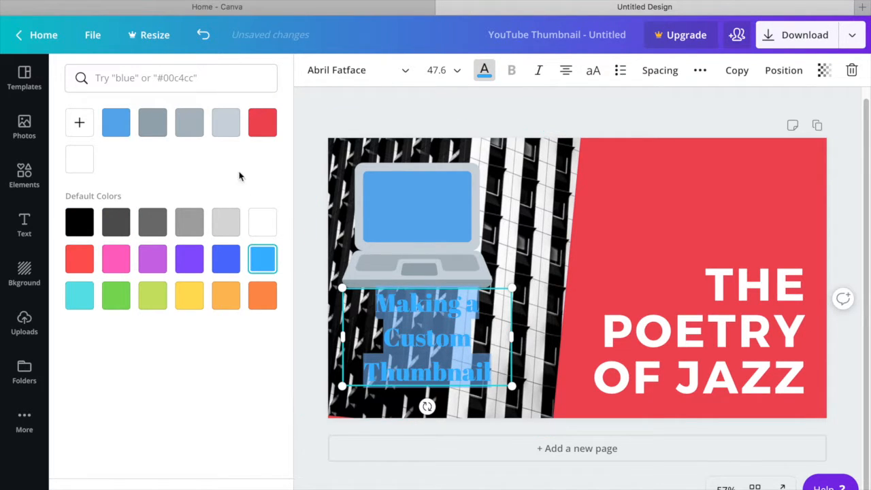
click(386, 121)
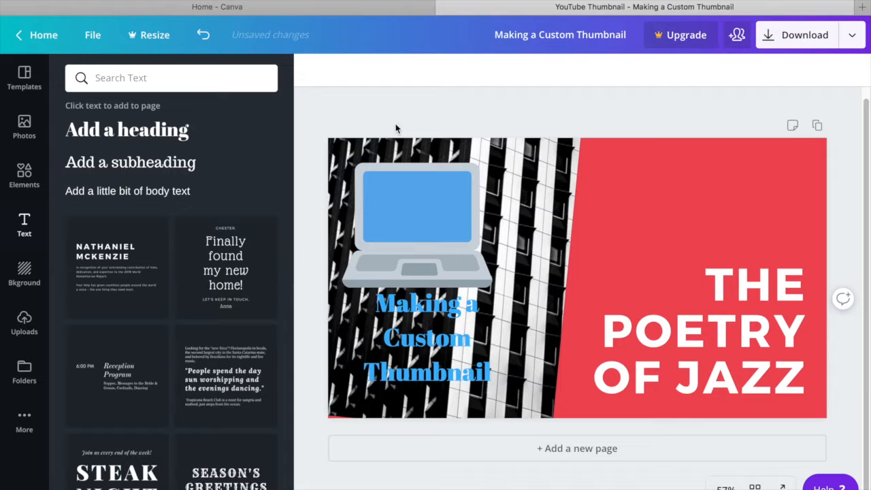
Step: Delete the blue heading, the laptop illustration, the red background, the building photo and its empty frame from the page
click(463, 337)
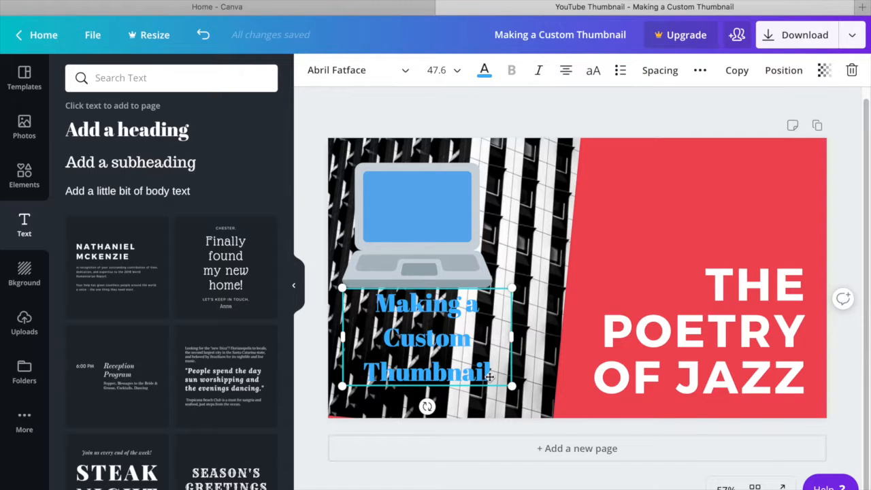
key(Delete)
click(444, 249)
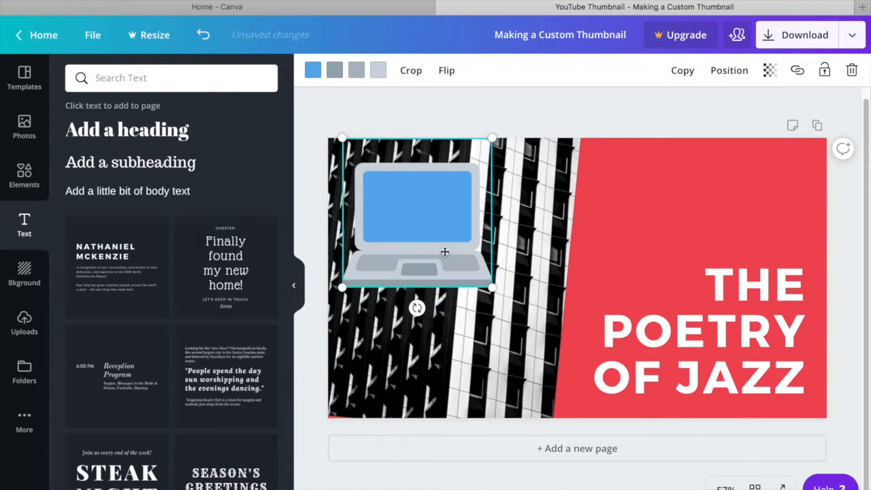
key(Delete)
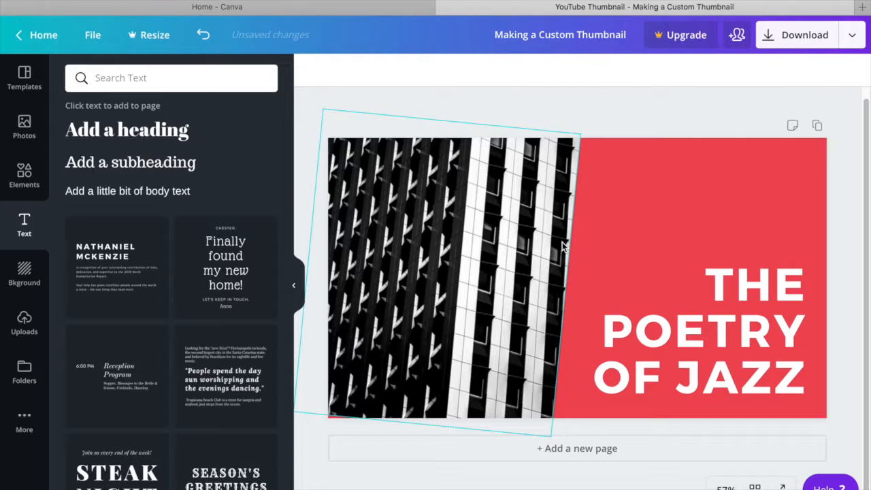
click(633, 234)
key(Delete)
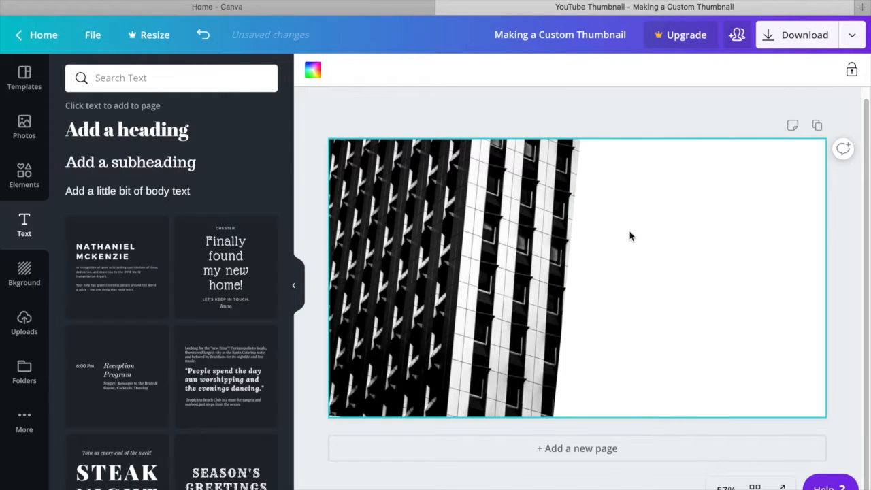
click(442, 240)
key(Delete)
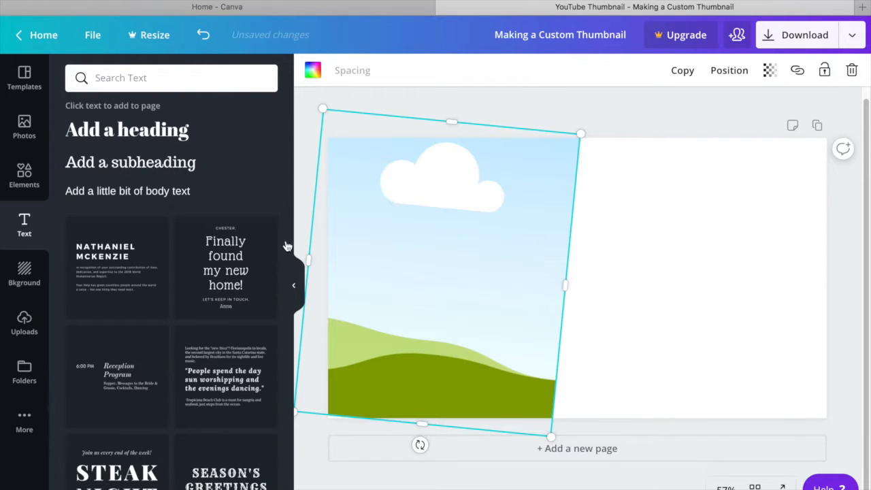
key(Delete)
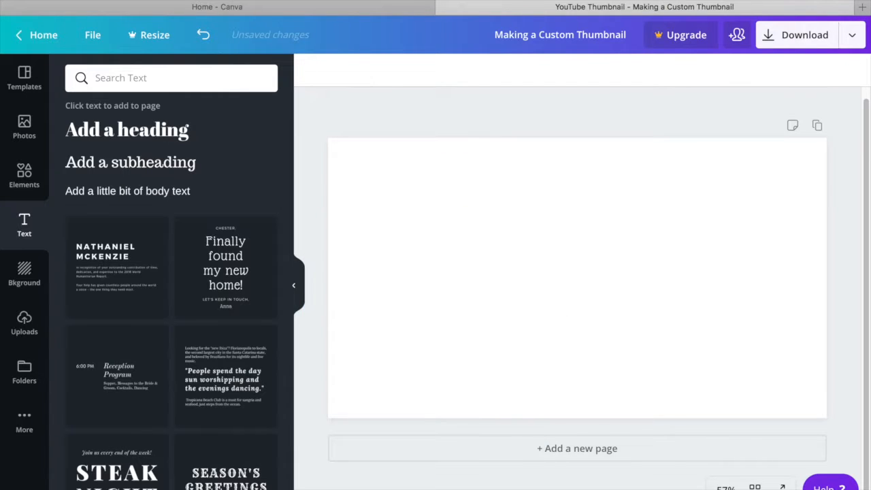
Step: Upload the photo DSC_2765.JPG from the Desktop folder to the image uploads
click(25, 324)
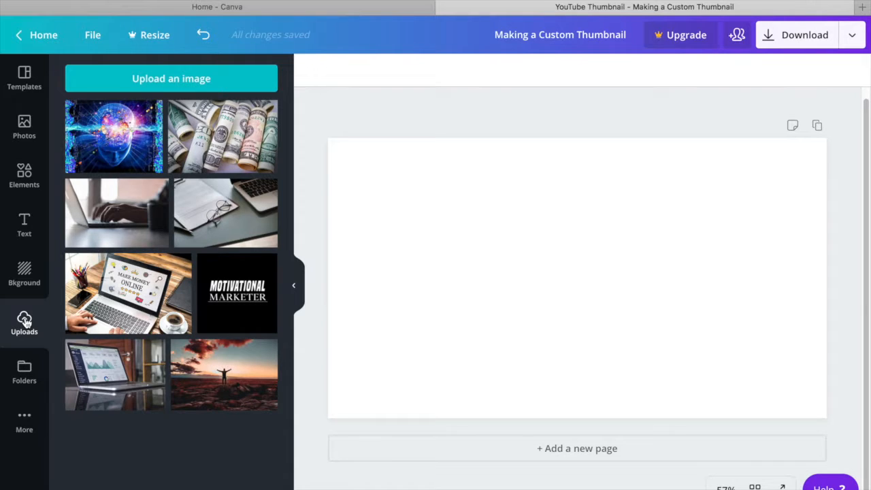
click(166, 82)
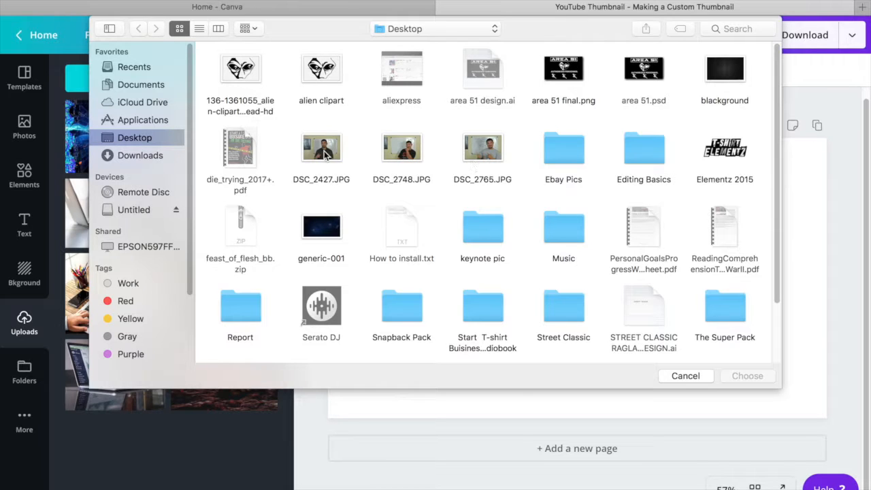
double_click(482, 158)
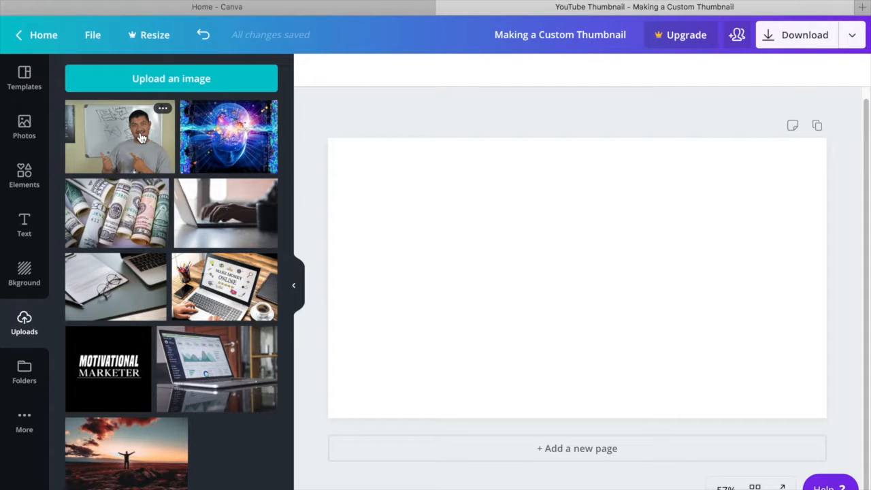
Step: Place the uploaded whiteboard photo on the blank page, enlarge it to fill the page, and reposition it to cover the whole canvas
drag(141, 138, 509, 212)
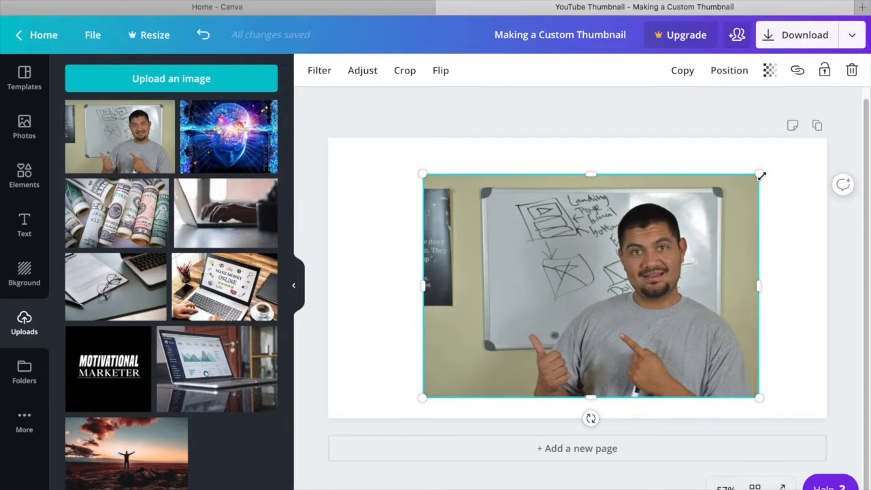
drag(762, 175, 827, 150)
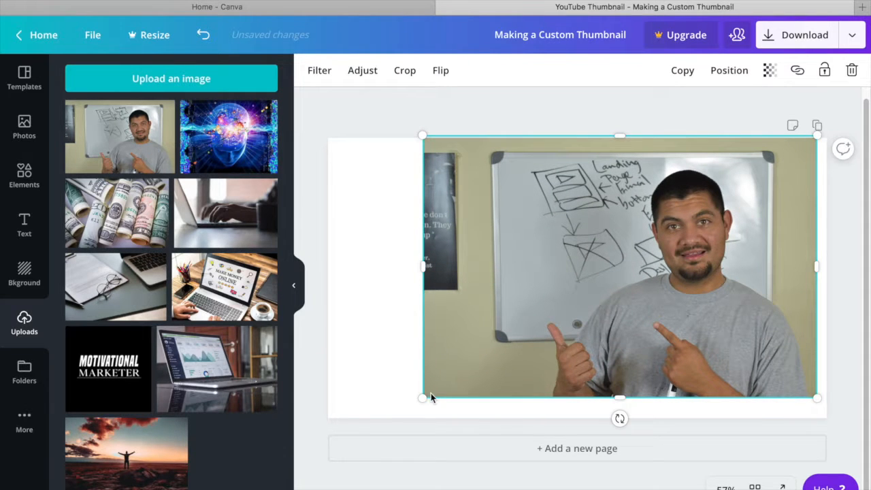
drag(422, 399, 334, 417)
click(420, 349)
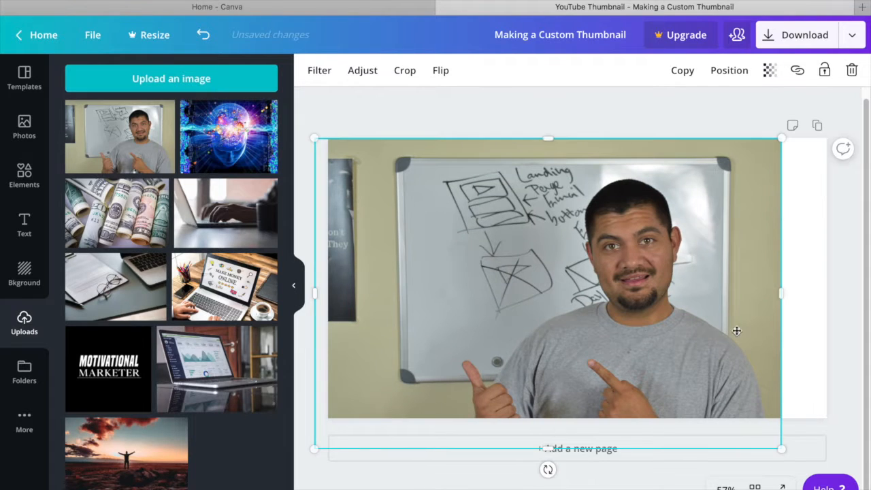
click(776, 289)
drag(777, 290, 838, 296)
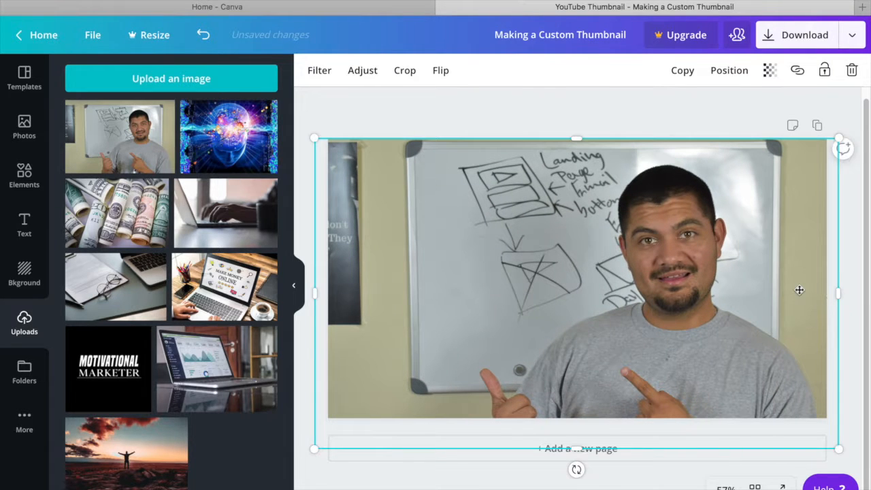
drag(522, 211, 505, 172)
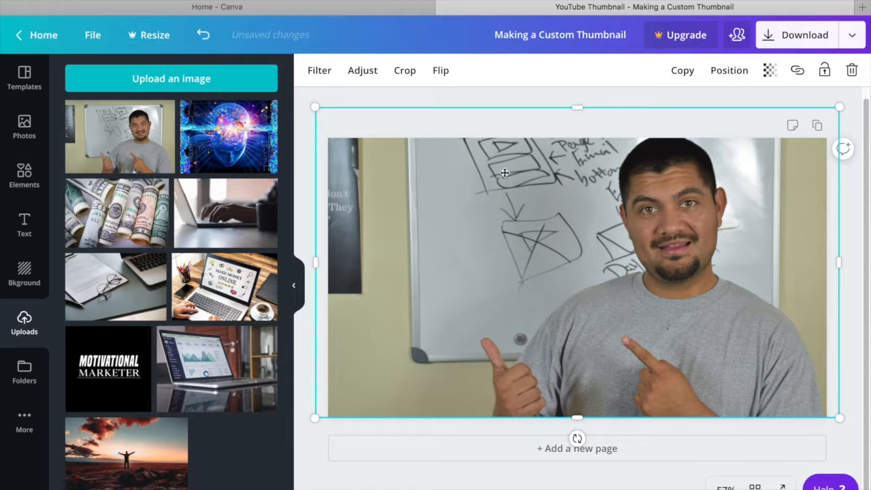
drag(565, 208, 547, 221)
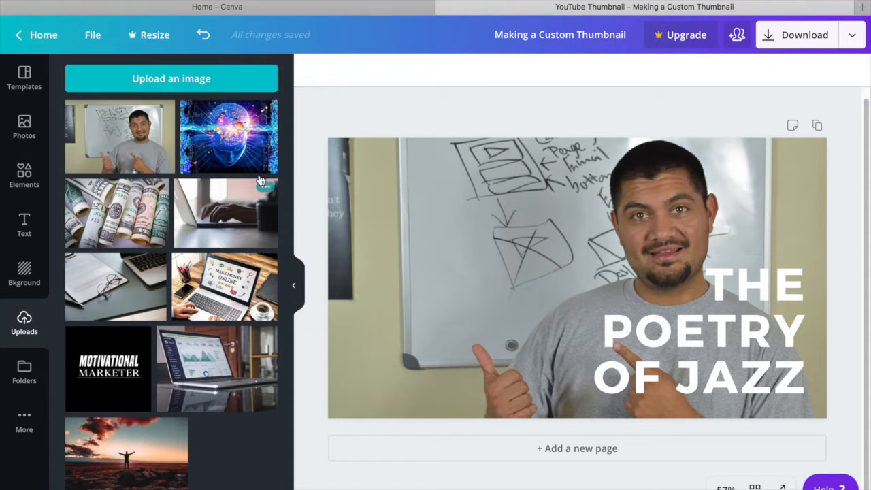
Step: Move the "THE POETRY OF JAZZ" heading onto the whiteboard and replace its text with "MAKING A CUSTOM THUMBNAIL"
drag(670, 315, 438, 215)
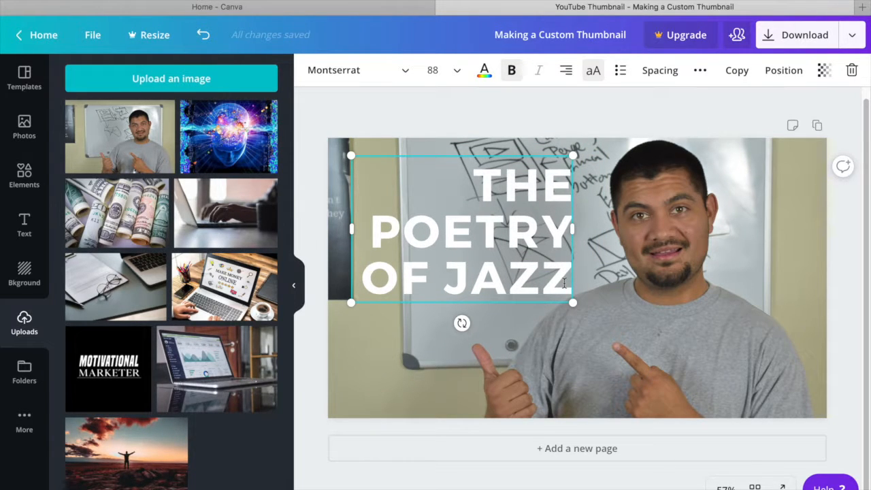
key(BackSpace)
key(BackSpace)
key(BackSpace)
key(BackSpace)
key(BackSpace)
key(BackSpace)
key(BackSpace)
key(BackSpace)
key(BackSpace)
key(BackSpace)
key(BackSpace)
key(BackSpace)
key(BackSpace)
key(BackSpace)
key(BackSpace)
key(BackSpace)
key(BackSpace)
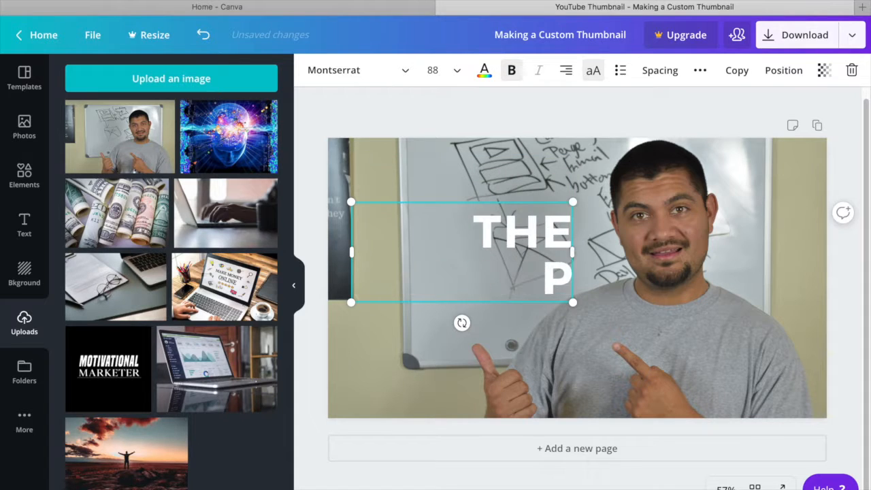
key(BackSpace)
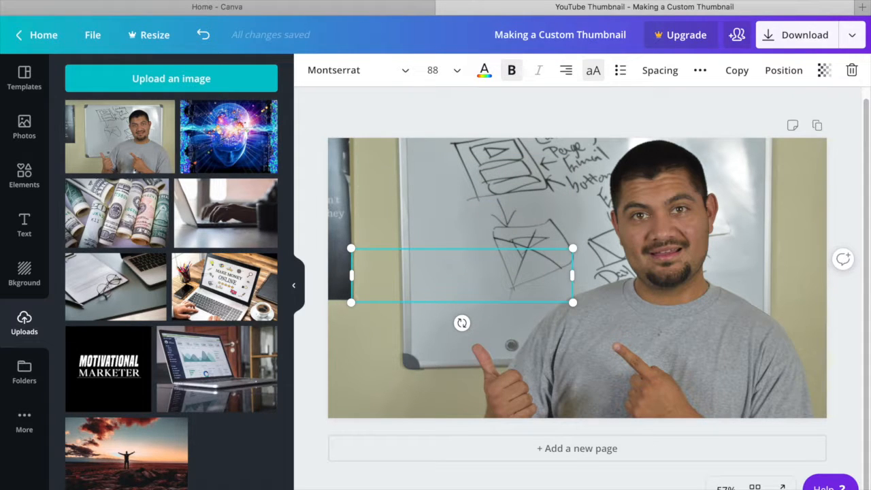
text(MAKING)
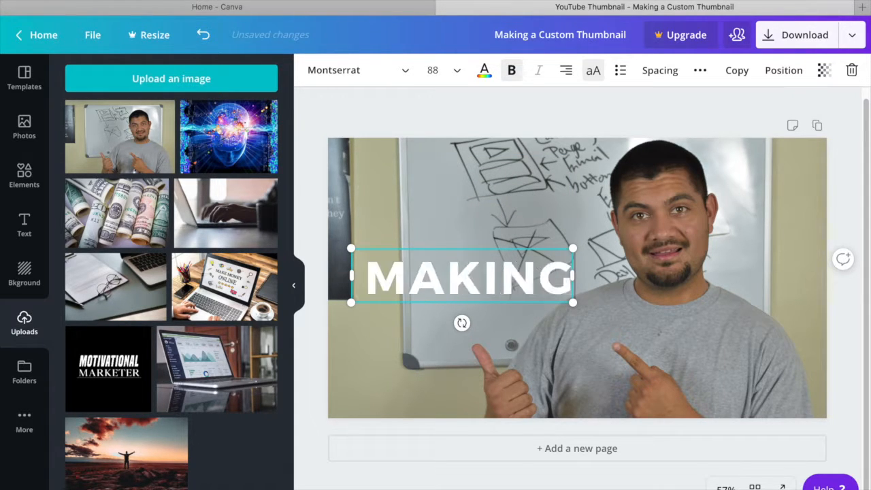
text( A CUSTOM)
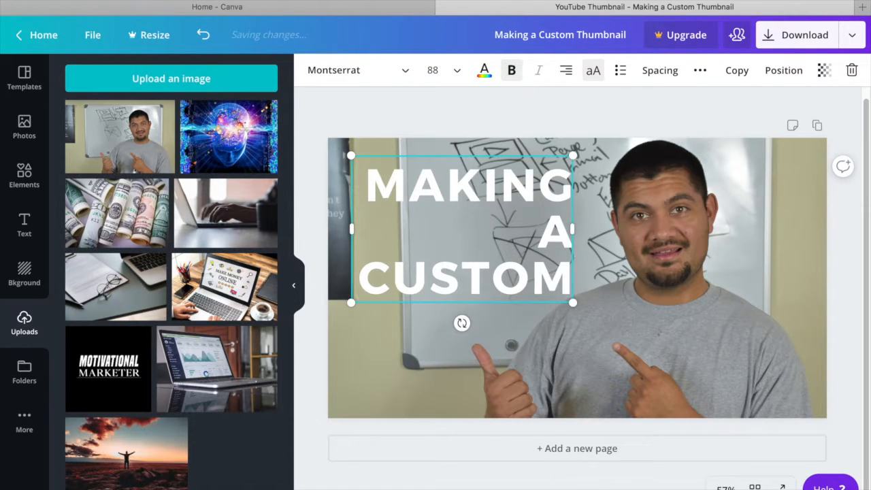
text( THUMBANI)
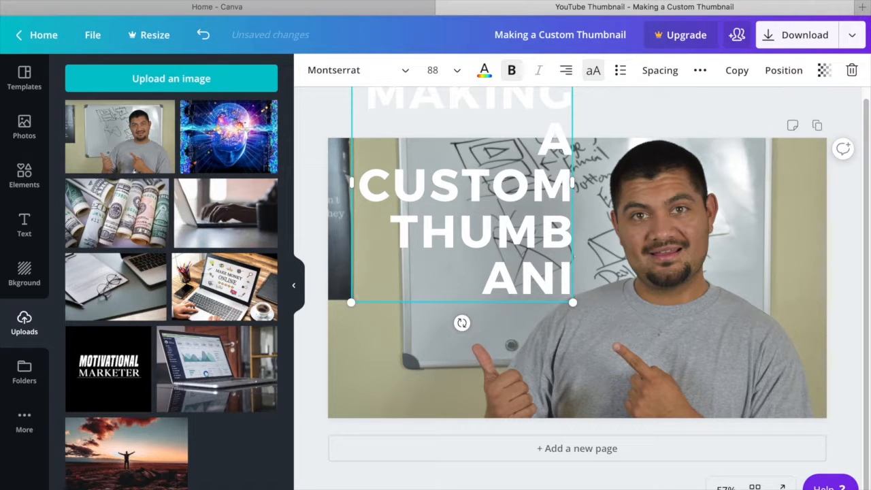
key(BackSpace)
key(BackSpace)
key(BackSpace)
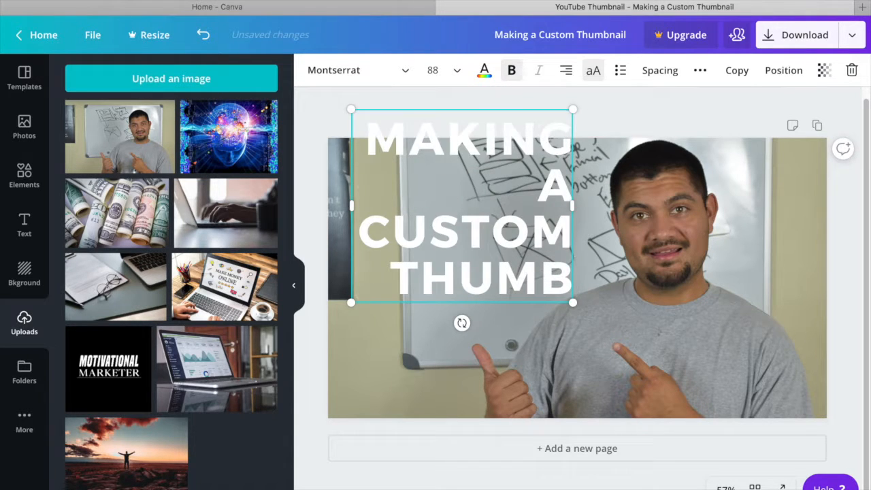
text(NAIL)
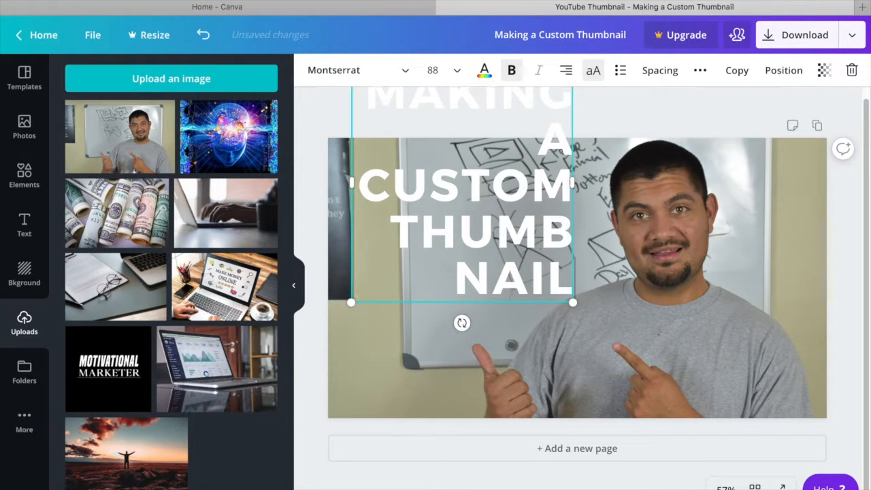
Step: Set the heading's font size to 48 and position it over the upper part of the whiteboard, beside the face
drag(533, 182, 553, 257)
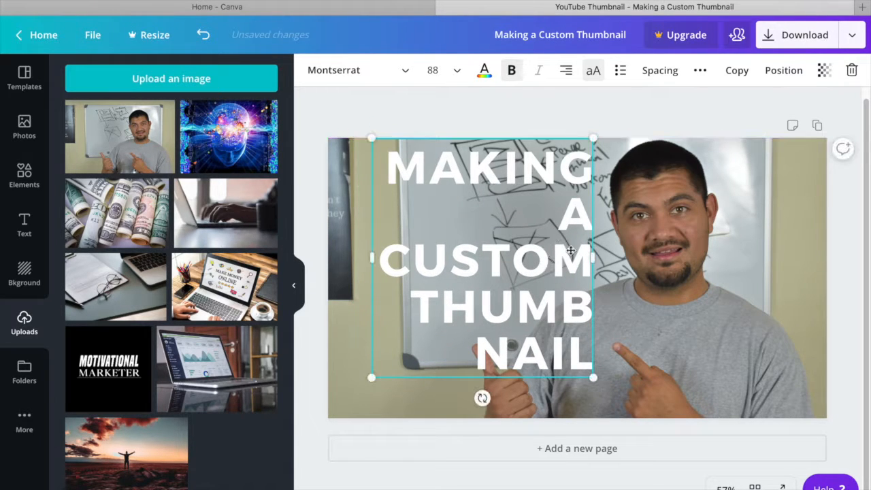
drag(589, 361, 372, 182)
click(584, 364)
click(456, 74)
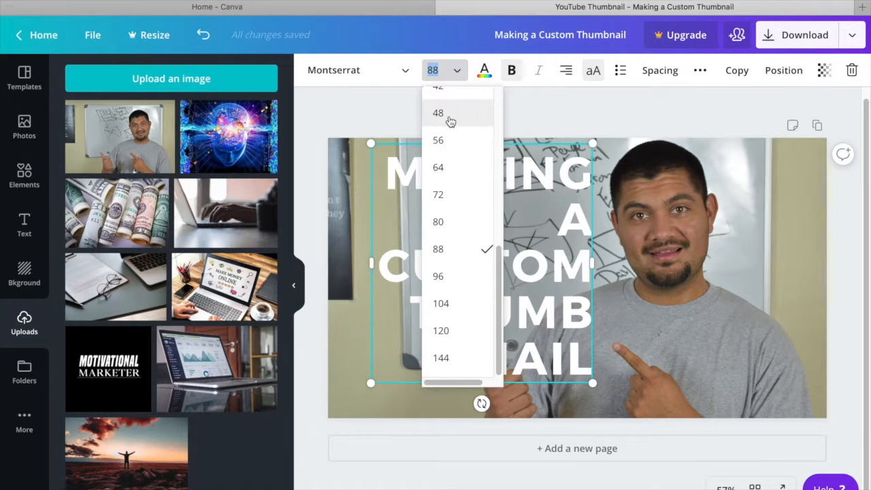
click(450, 122)
drag(528, 342, 523, 271)
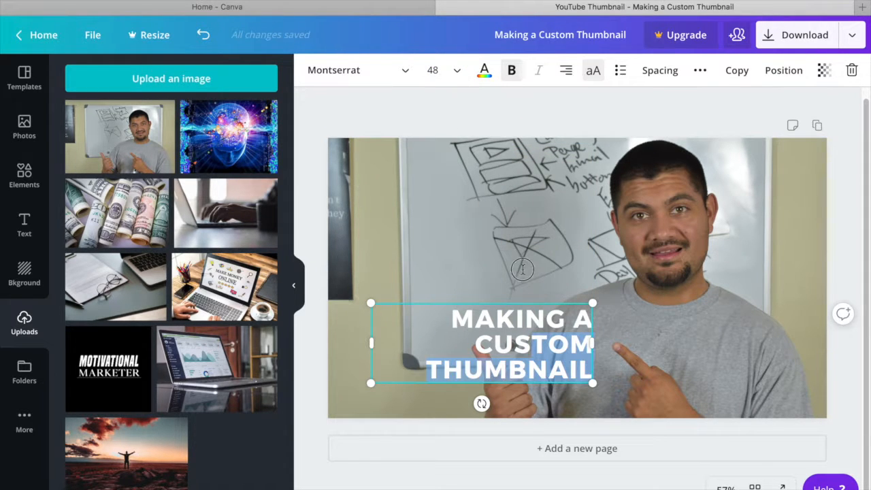
click(472, 183)
drag(565, 354, 531, 224)
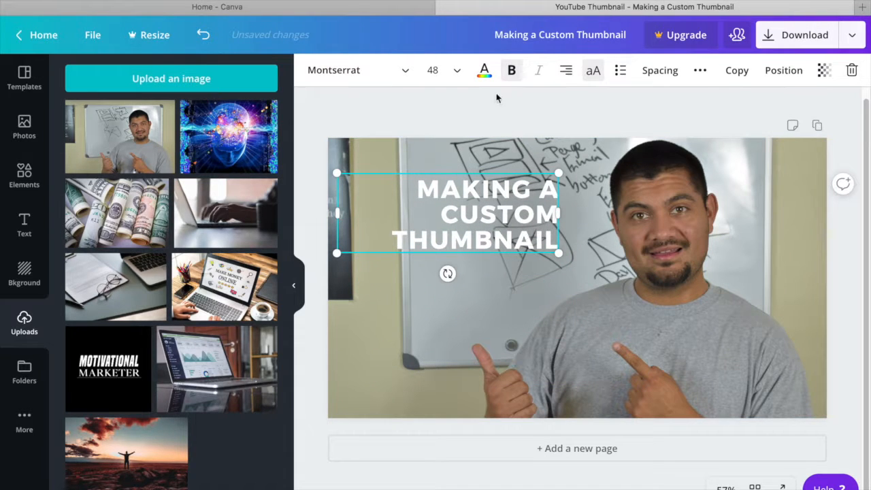
Step: Try black, purple, orange and green on the heading text, and settle on dark gray from the default colors
click(484, 72)
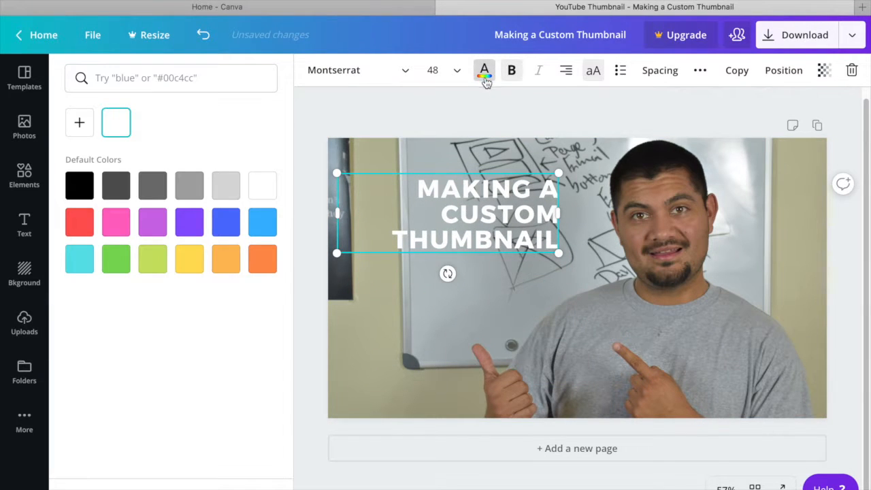
click(80, 189)
click(187, 227)
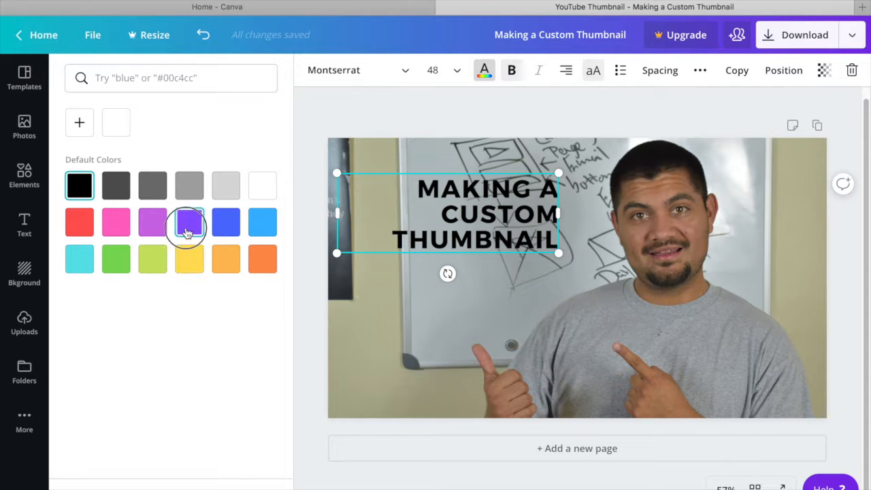
click(259, 262)
click(118, 259)
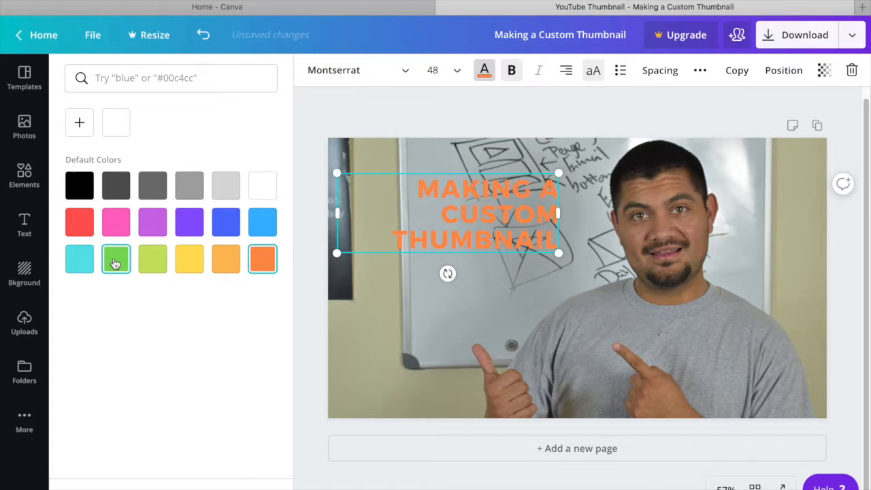
click(116, 185)
click(454, 153)
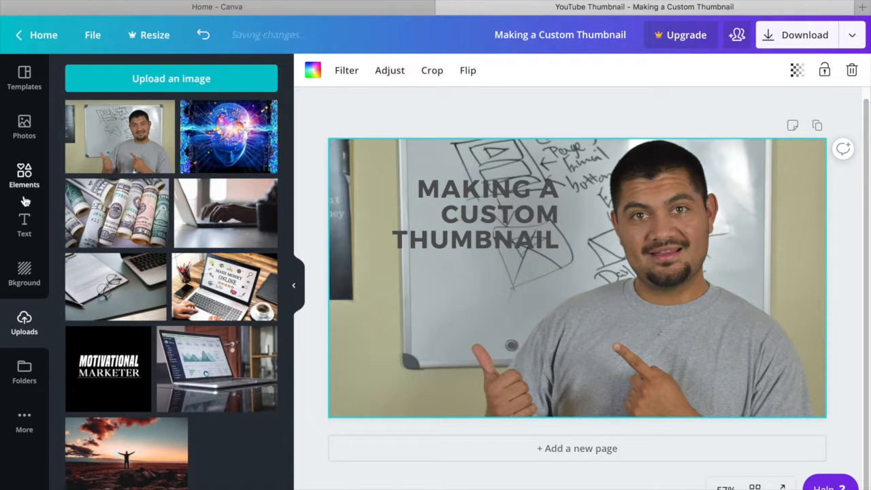
Step: Add the recently used white rectangle, shrink it, and place it over the heading beside the face
click(20, 174)
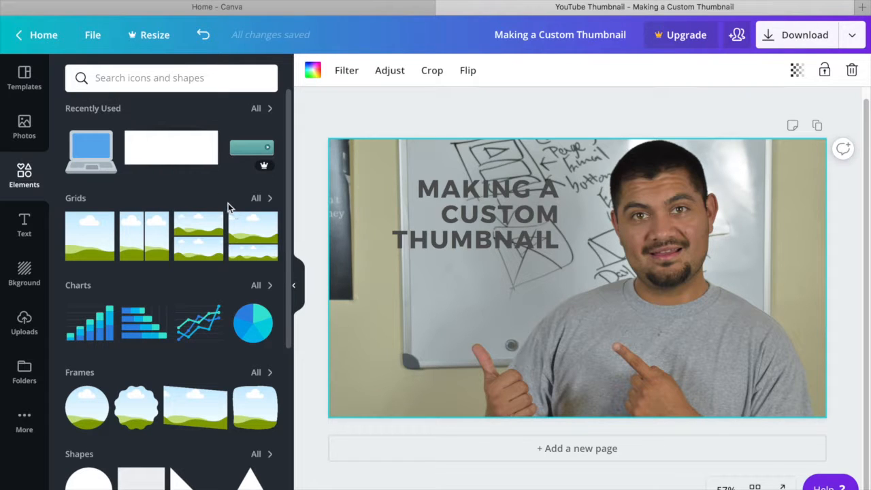
drag(175, 152, 384, 163)
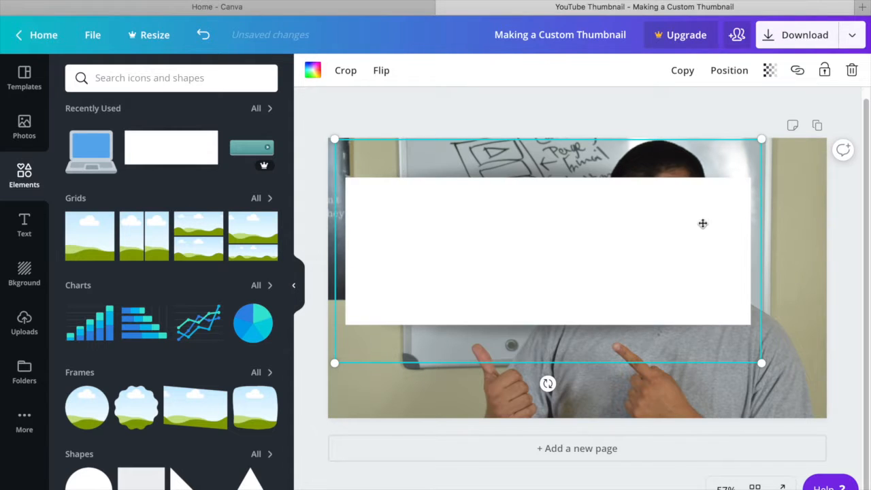
drag(762, 139, 611, 226)
drag(543, 287, 552, 217)
drag(618, 143, 551, 211)
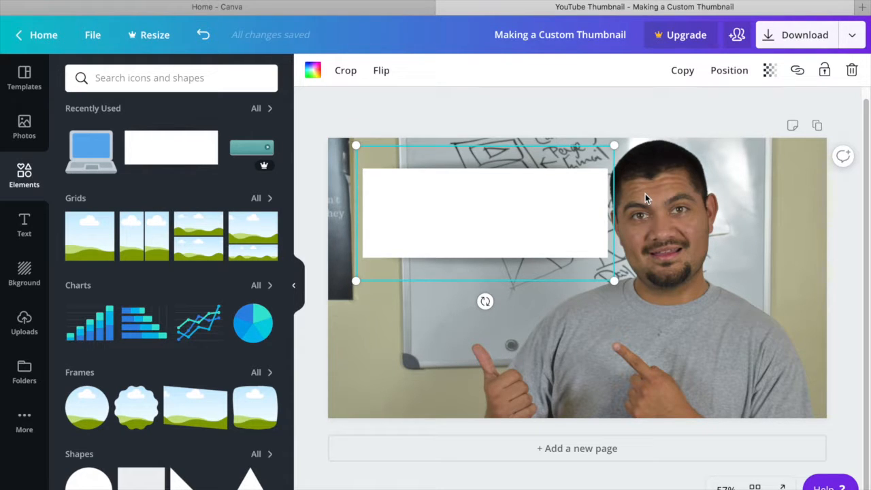
Step: Send the white rectangle backward behind the heading text
click(731, 80)
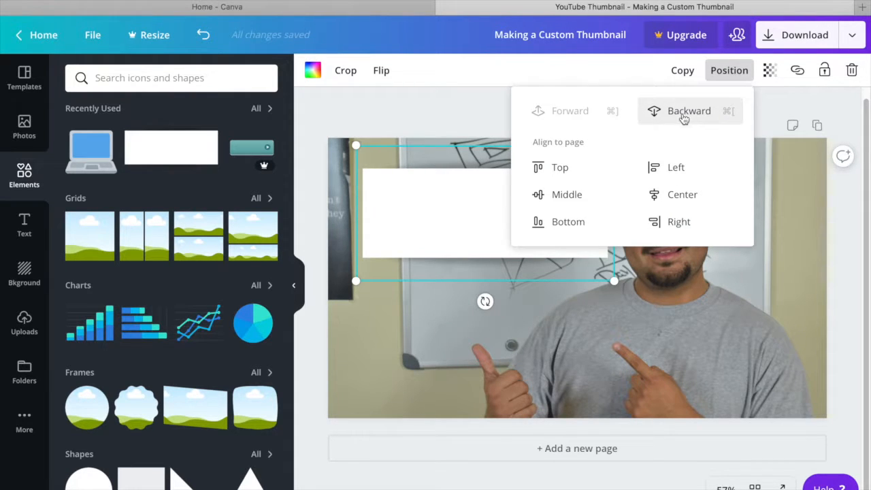
click(681, 113)
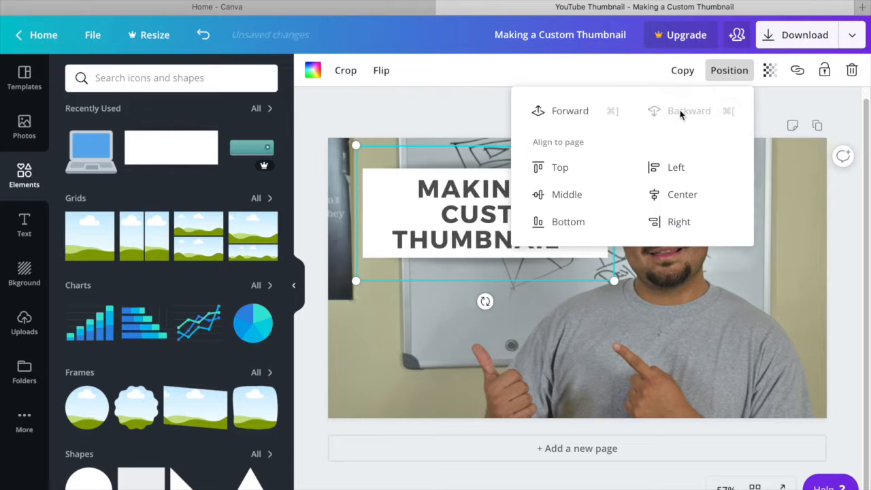
click(488, 136)
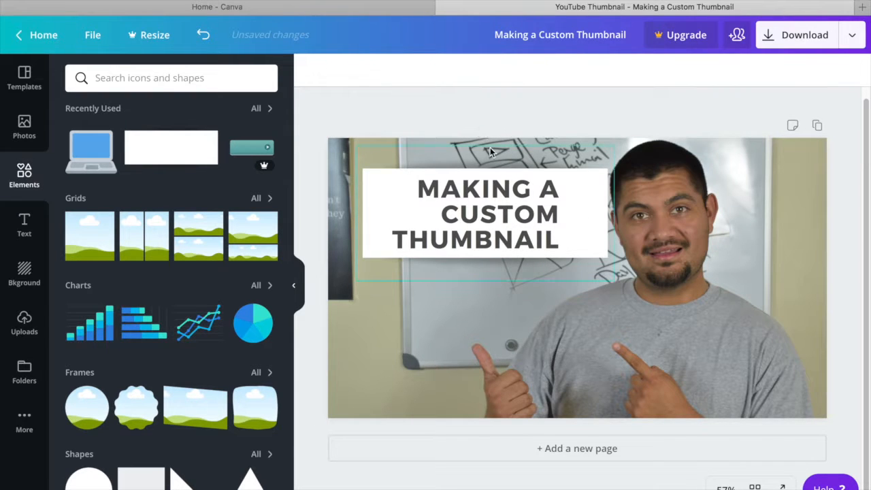
Step: Set the white rectangle's transparency to 75
click(582, 198)
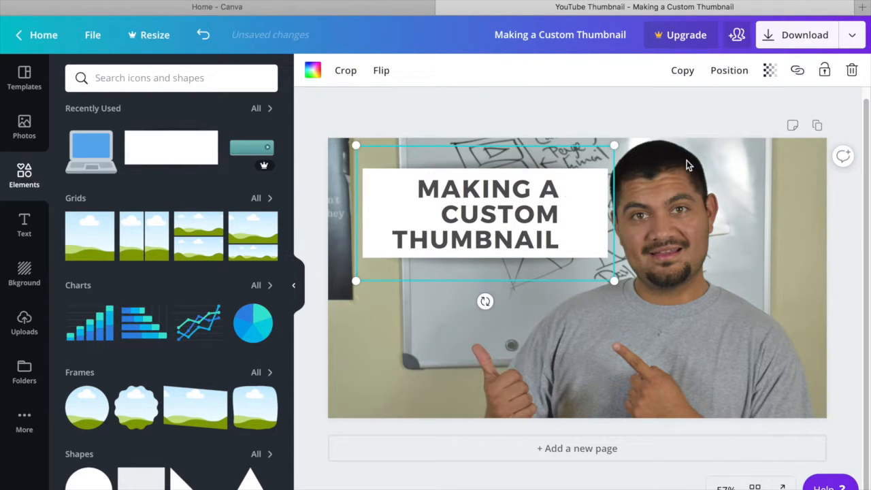
click(770, 72)
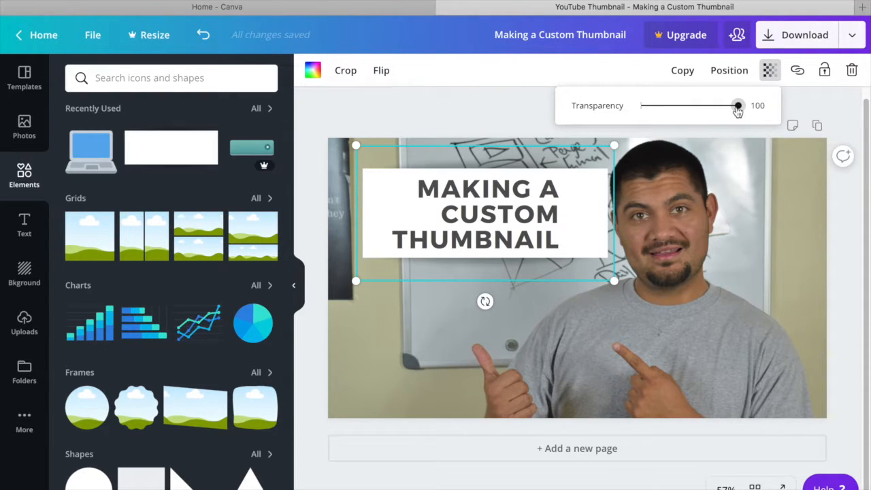
drag(738, 110, 716, 136)
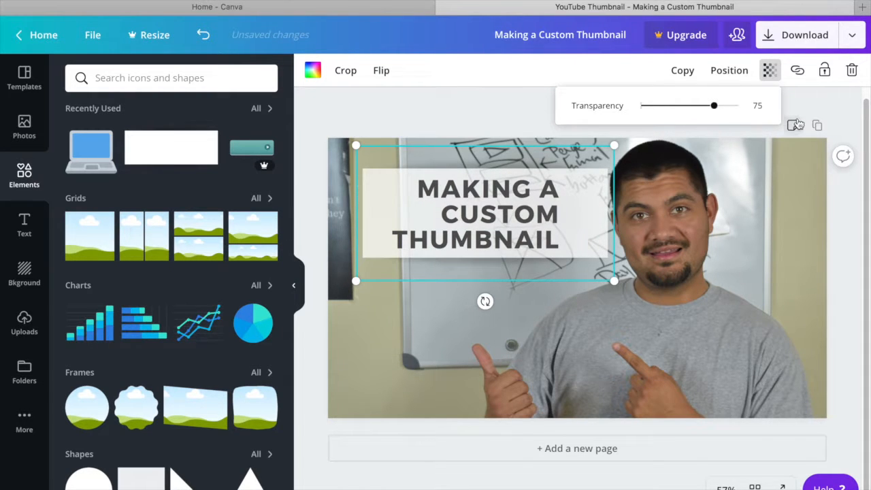
click(799, 107)
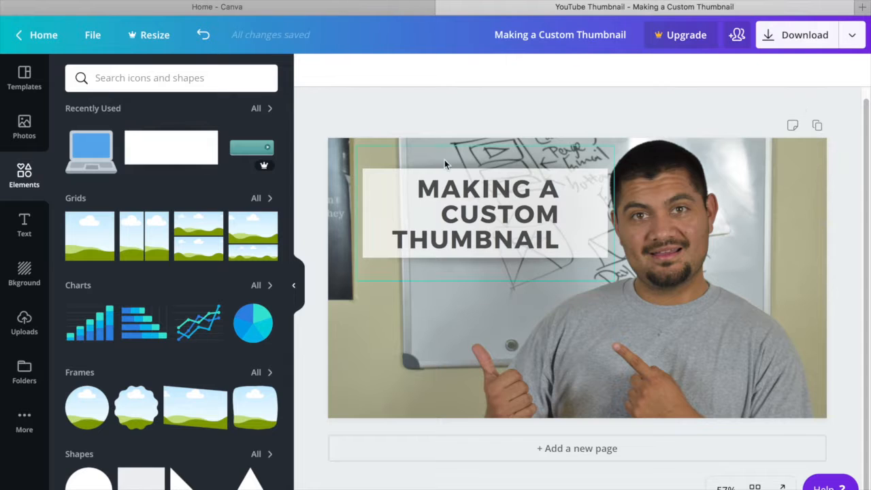
Step: Replace the photo background with the dark gray gradient from the ready-made backgrounds
click(436, 390)
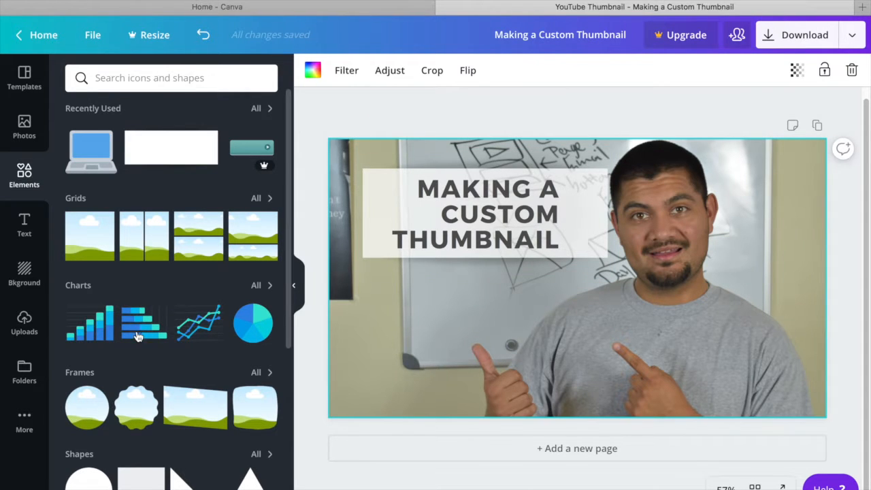
click(27, 272)
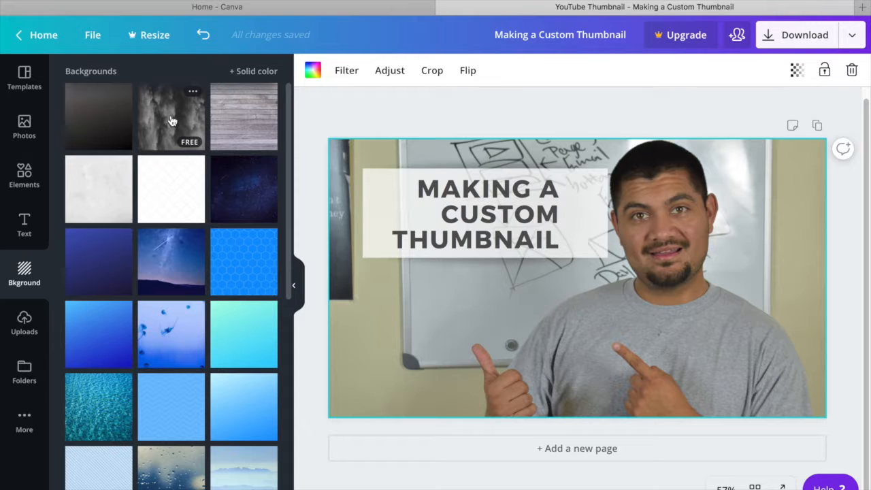
click(98, 119)
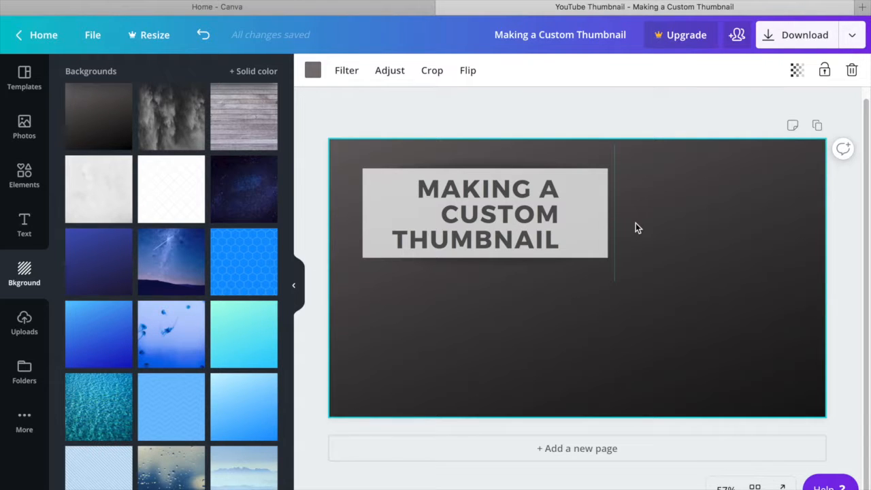
Step: Try the wood-plank, starry-sky, indigo and blue gradient, zigzag, and teal ocean-water images as the thumbnail background
click(236, 130)
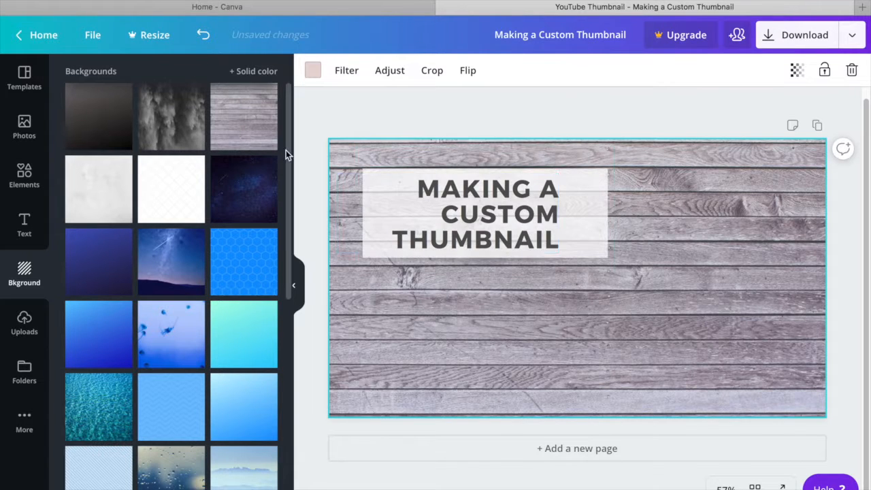
click(250, 185)
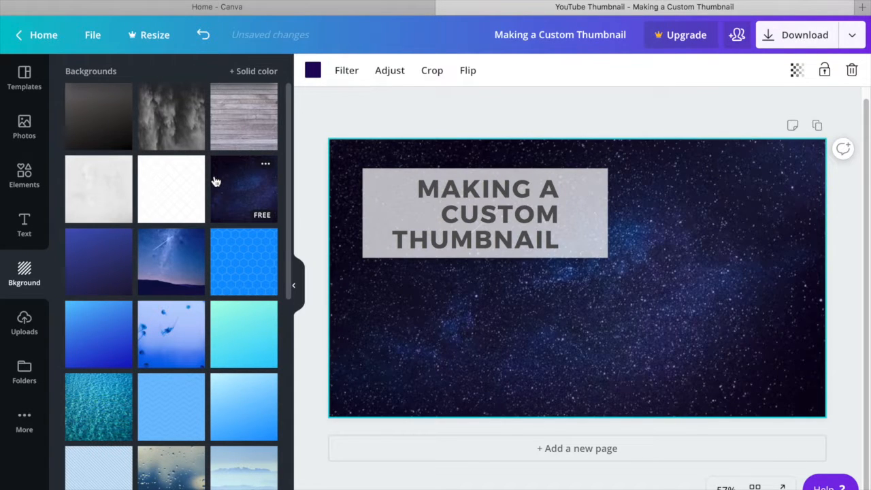
click(175, 254)
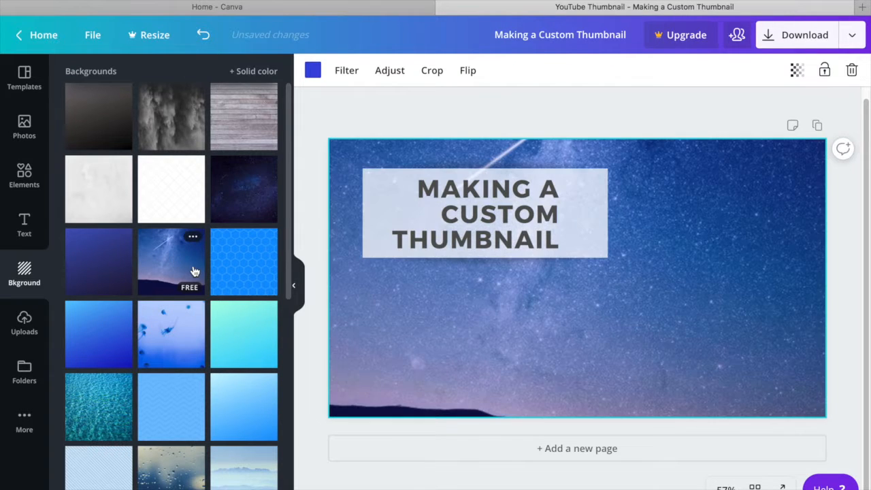
click(119, 266)
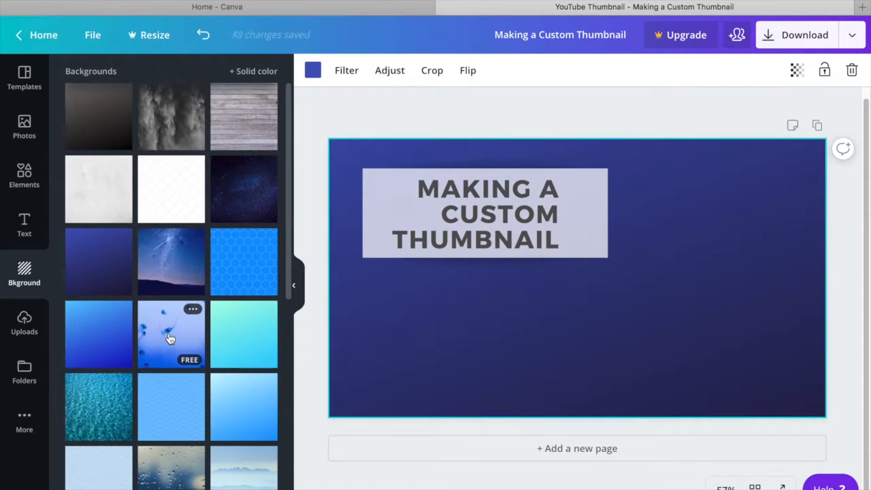
click(93, 337)
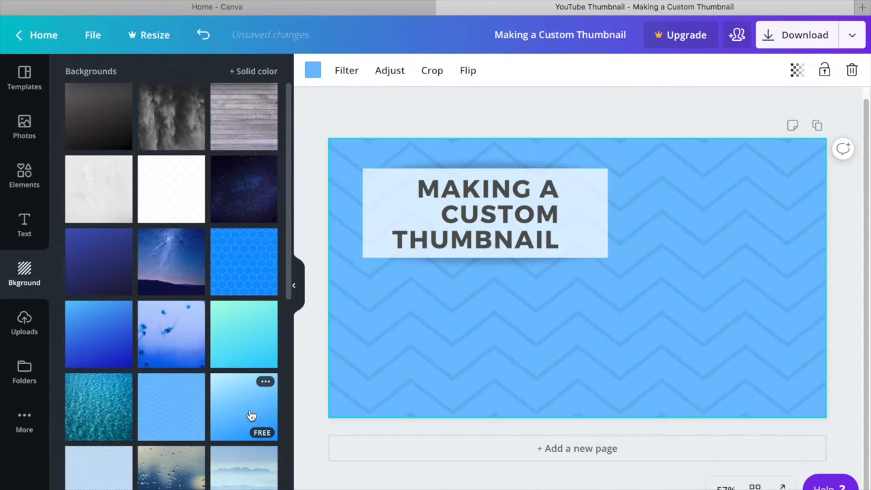
click(251, 416)
click(96, 393)
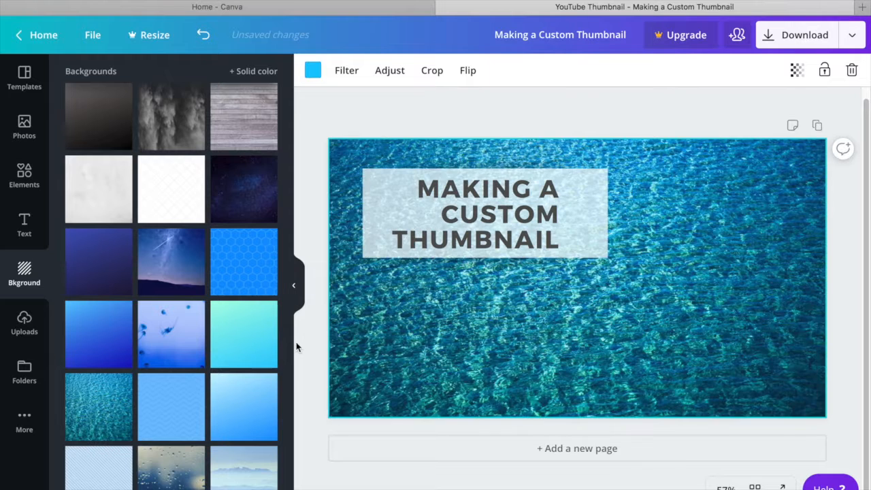
Step: Try the aerial beach, mint green gradient, and sandy shoreline backgrounds, and delete the last one from the page
scroll(259, 333, down, 5)
click(237, 311)
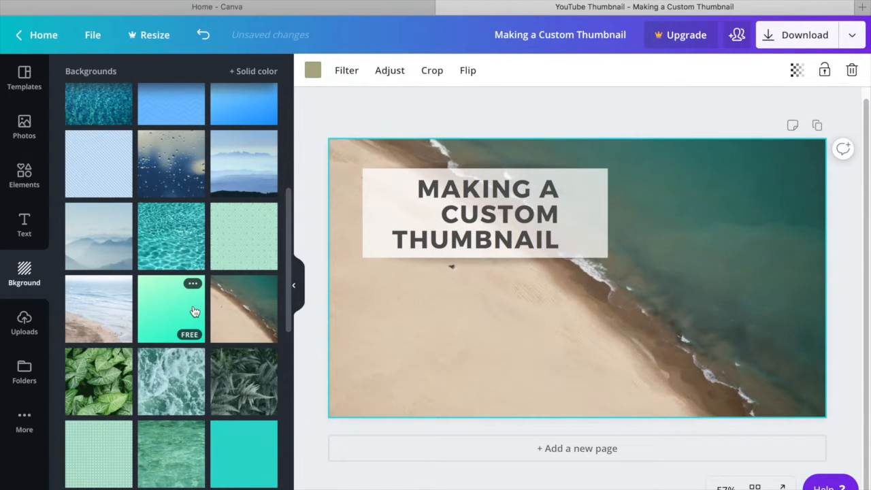
click(194, 311)
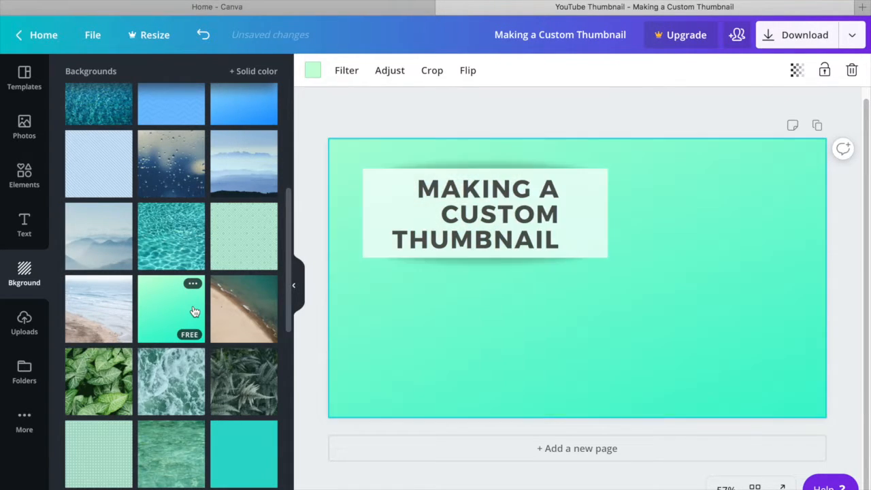
click(94, 308)
scroll(386, 251, up, 1)
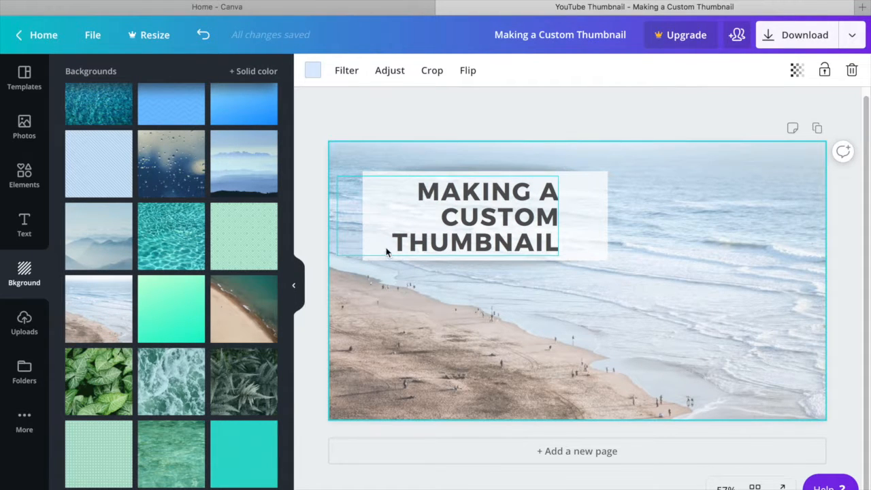
click(851, 71)
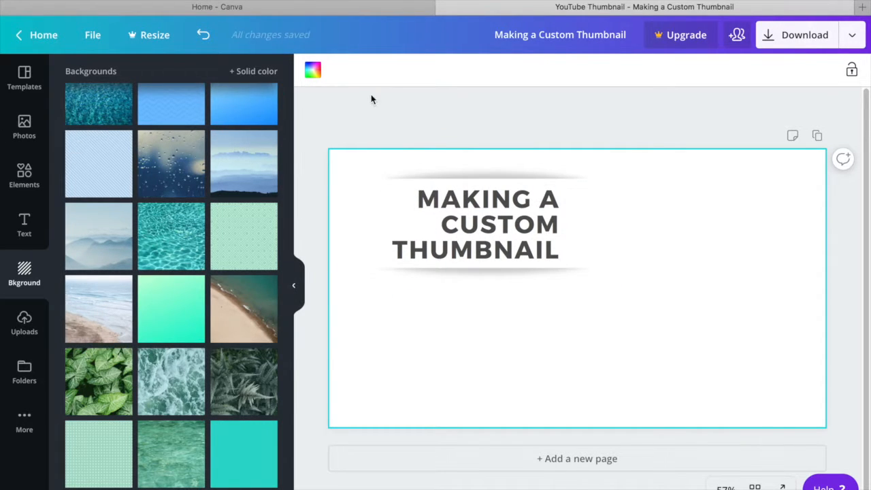
Step: Undo all the background changes back to the creator's photo in front of the whiteboard
key(super+z)
key(super+z)
key(super+z)
key(super+z)
key(super+z)
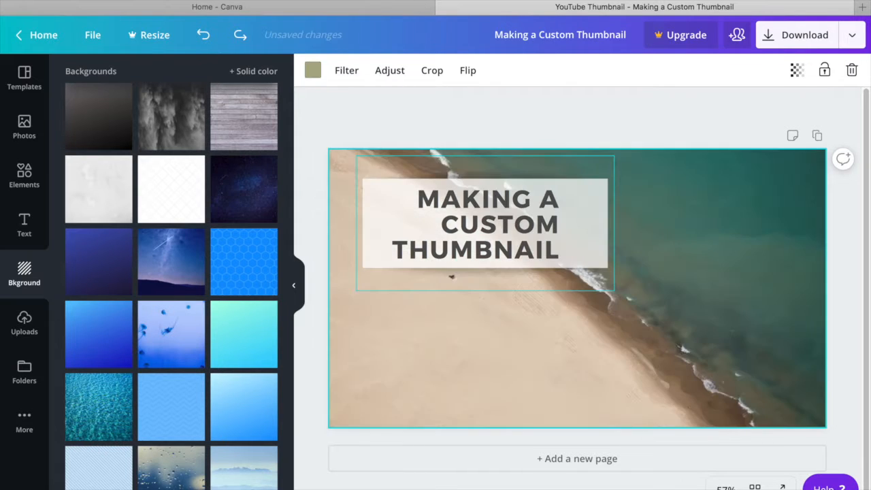
key(super+z)
key(super+z)
key(super+z)
key(super+z)
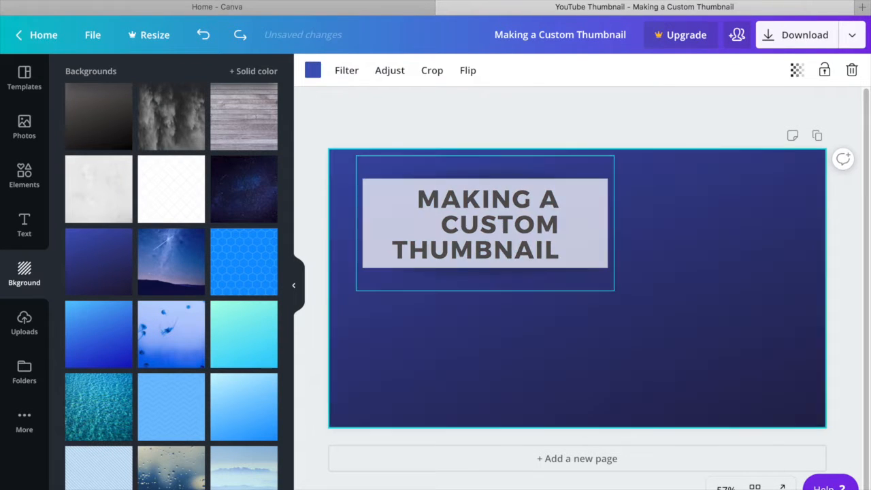
key(super+z)
key(super+z)
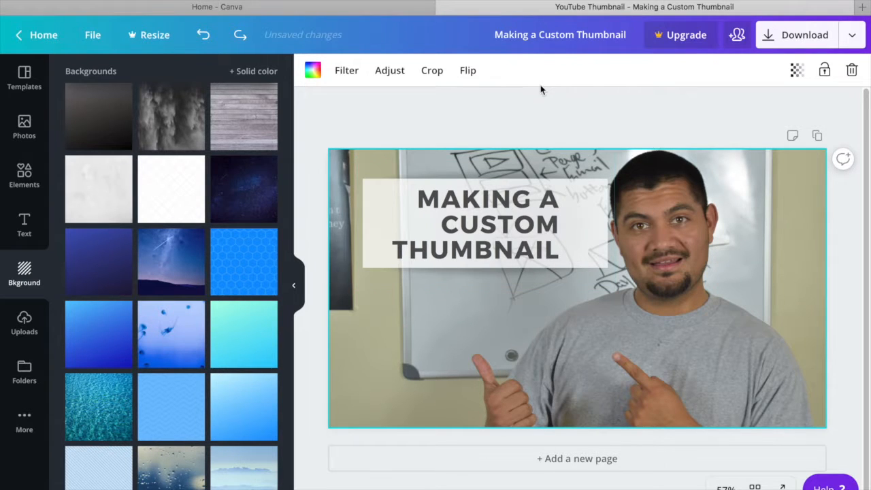
Step: Shift the semi-transparent white box and the heading slightly left, away from the face
click(538, 117)
drag(588, 224, 569, 221)
click(533, 215)
drag(515, 219, 503, 220)
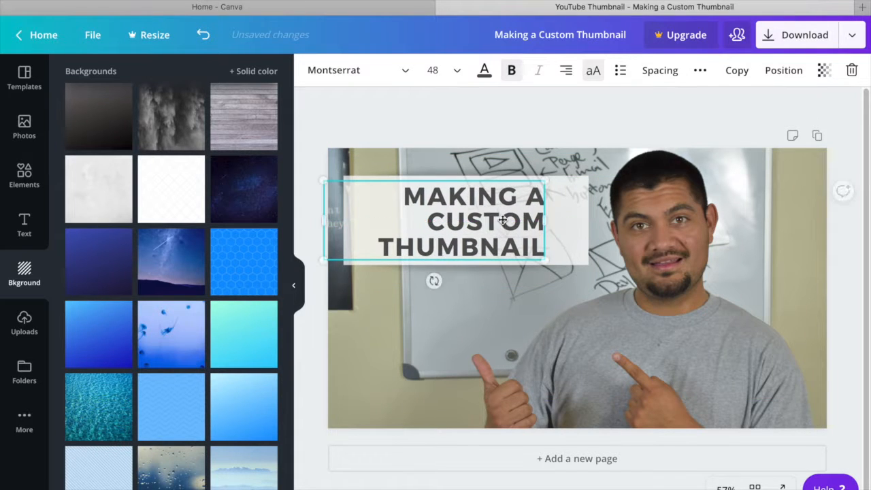
click(512, 113)
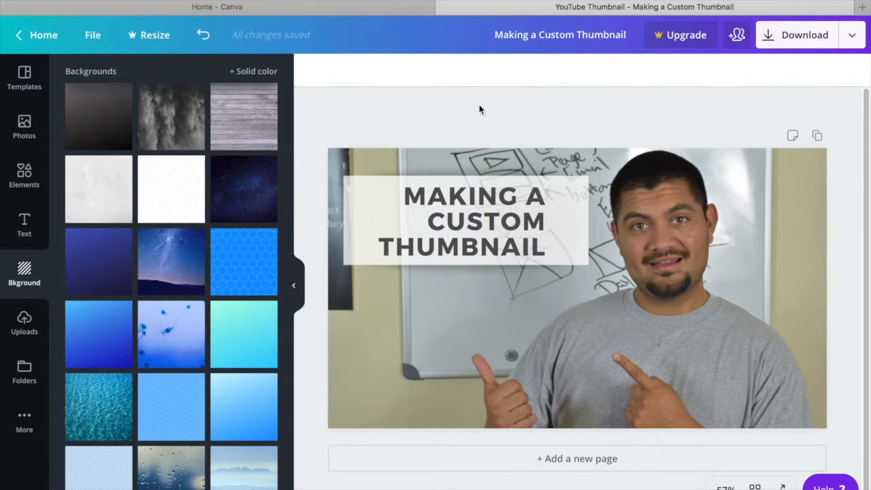
Step: Browse the trending stock photos and add the free blue night-sky photo with cacti to the thumbnail
click(34, 138)
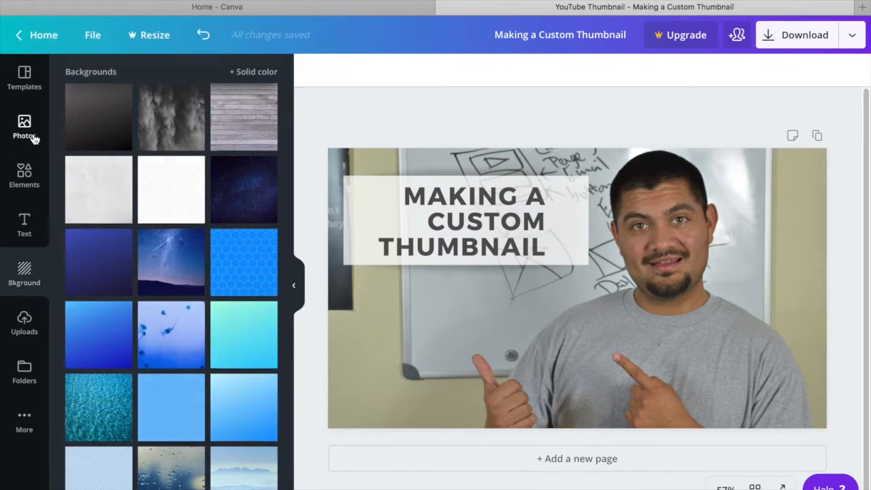
click(397, 220)
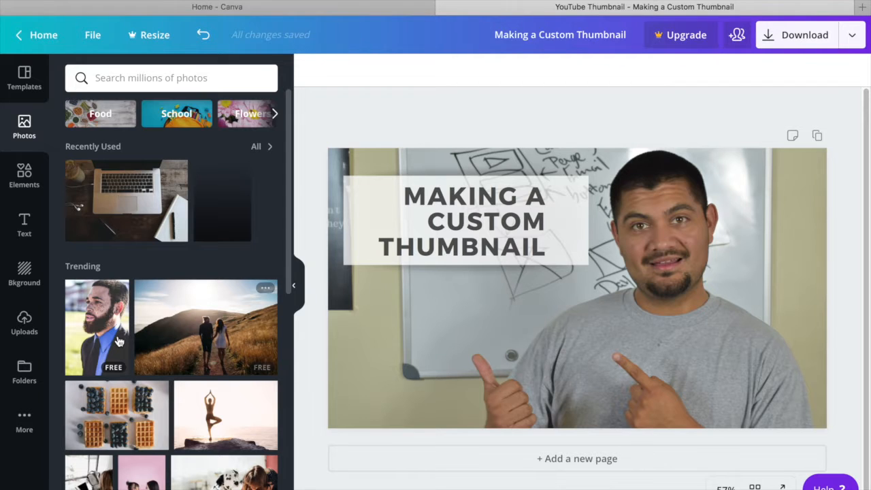
scroll(119, 340, down, 2)
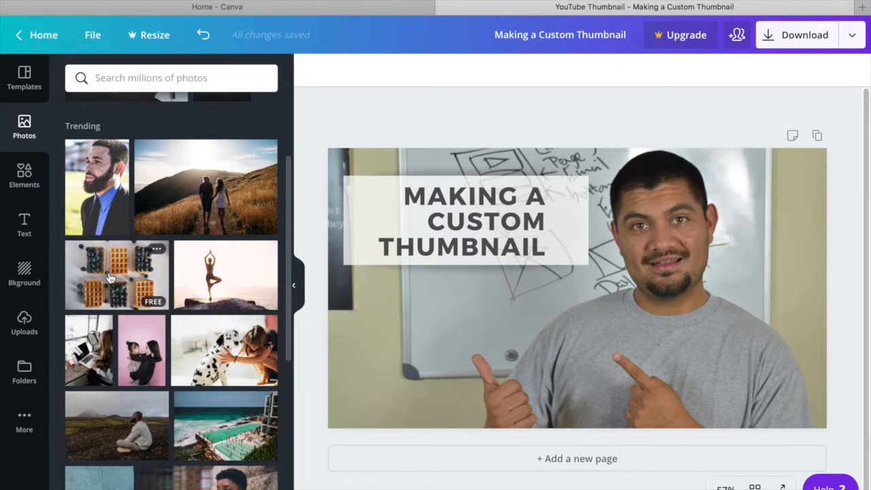
scroll(229, 303, down, 4)
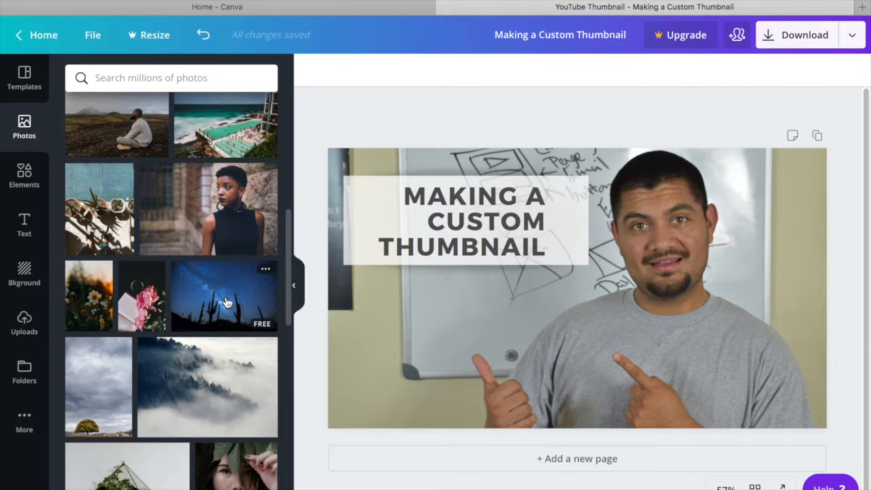
click(226, 301)
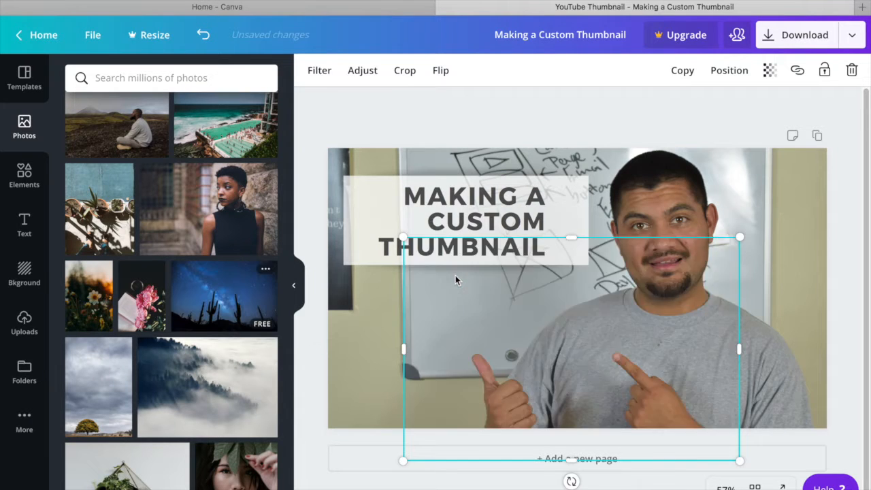
Step: Enlarge and reposition the cactus night-sky photo so it covers the whole thumbnail
drag(403, 244, 324, 148)
drag(606, 228, 644, 227)
drag(405, 428, 292, 405)
drag(491, 311, 491, 277)
Step: Send the cactus photo backward behind both the heading and the white box
click(722, 70)
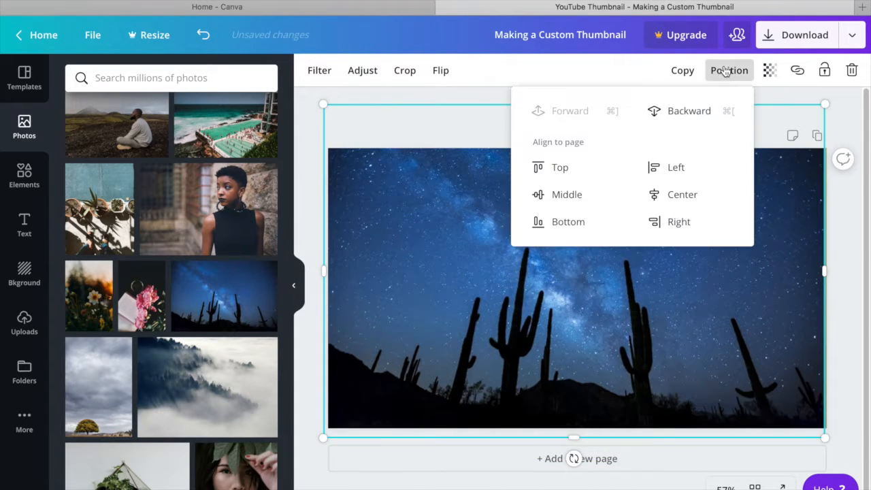
click(674, 111)
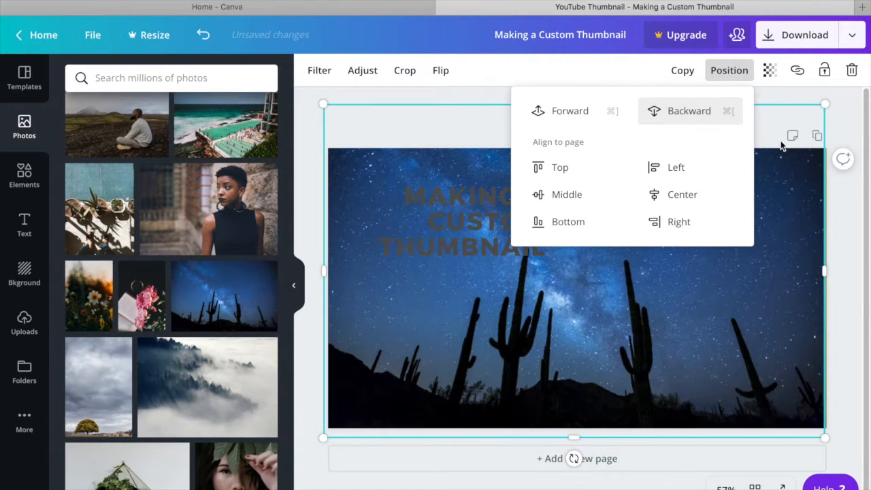
click(843, 264)
click(680, 224)
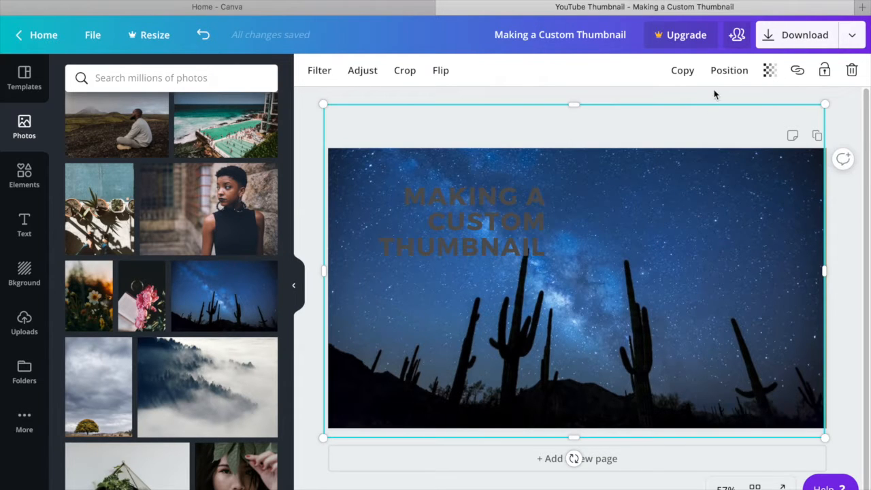
click(730, 72)
click(695, 115)
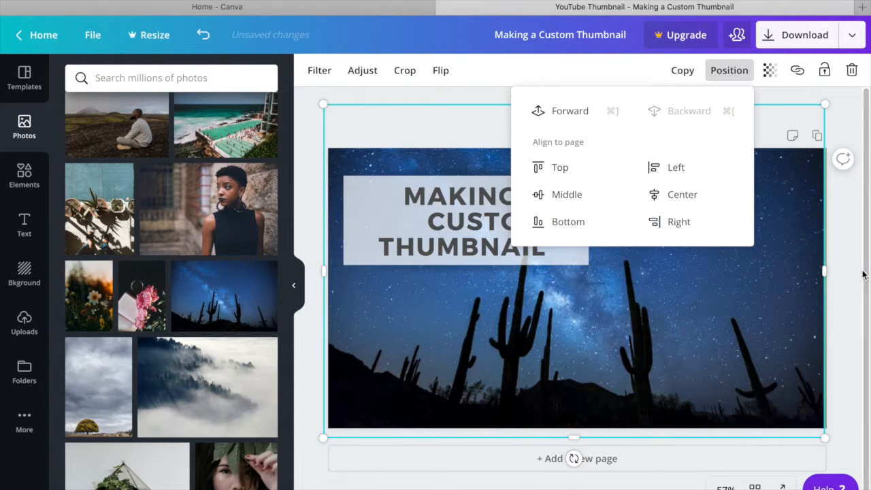
click(854, 275)
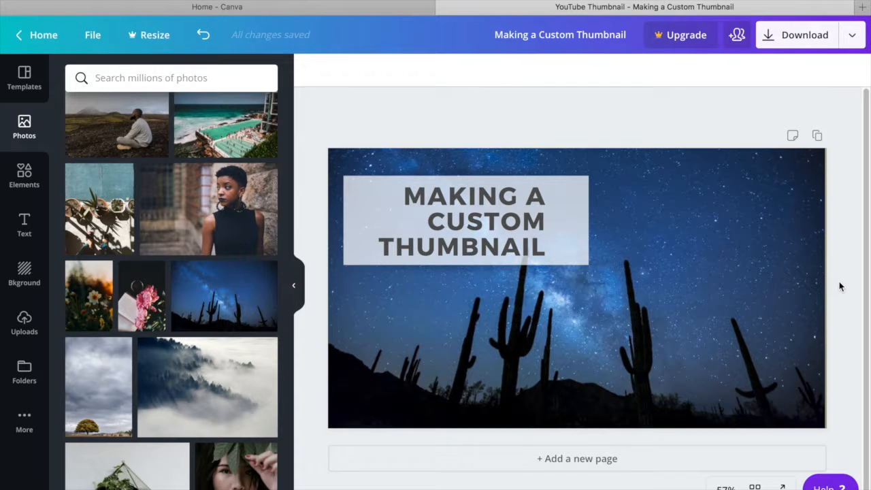
Step: Undo the layering, resizing, and insertion of the cactus photo
key(ctrl+z)
key(ctrl+z)
key(ctrl+z)
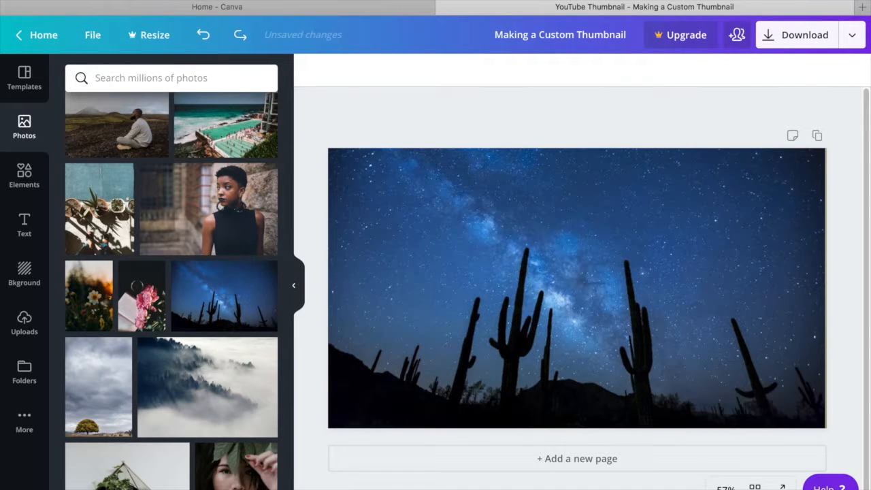
key(ctrl+z)
key(ctrl+z)
key(ctrl+z)
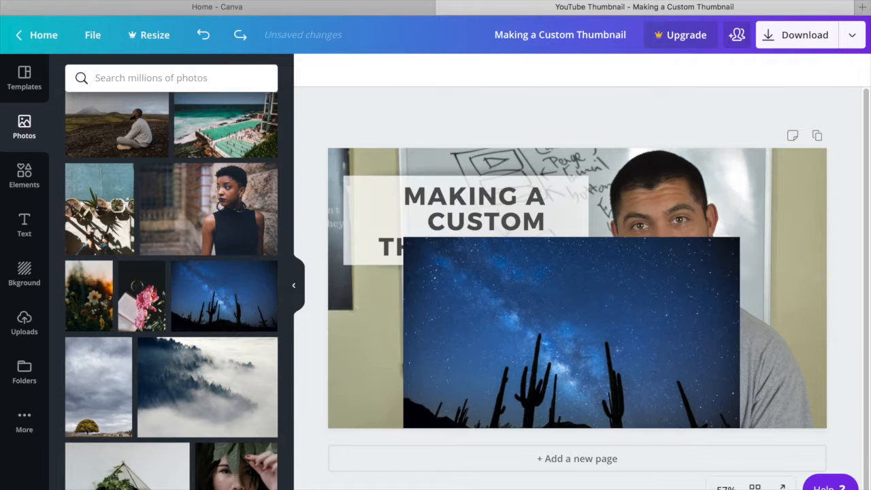
Step: Test the background photo's brightness at 100, return it to 0, and set its saturation to 30
click(791, 264)
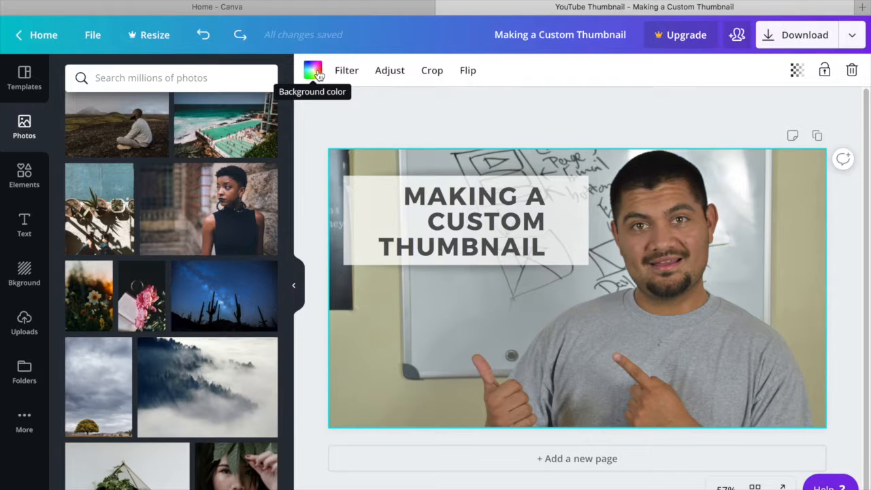
click(344, 73)
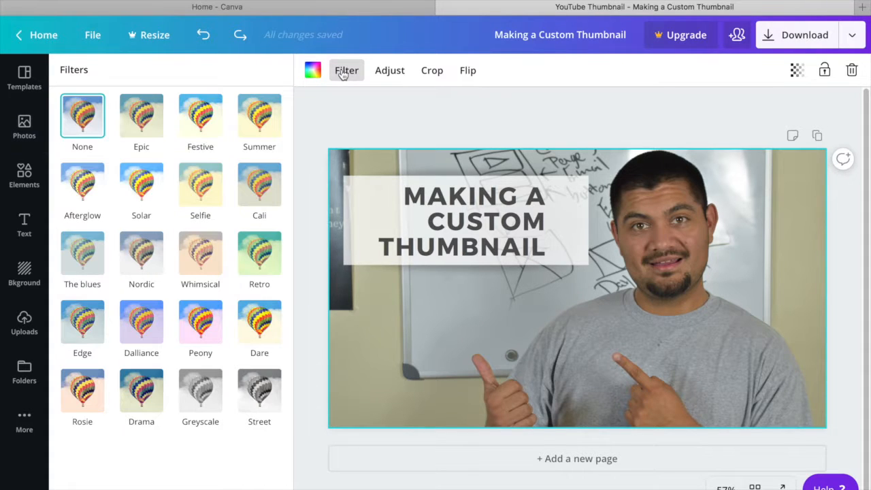
click(383, 76)
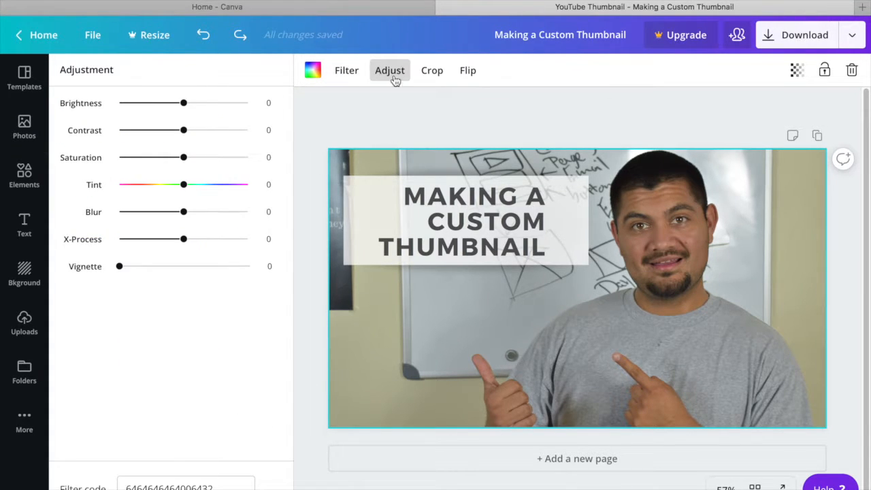
mouse_move(183, 165)
mouse_down()
mouse_move(262, 174)
mouse_move(160, 162)
mouse_move(117, 167)
mouse_move(186, 169)
mouse_up()
click(186, 190)
mouse_move(186, 191)
mouse_down()
mouse_move(288, 187)
mouse_move(194, 194)
mouse_move(158, 186)
mouse_move(122, 201)
mouse_move(185, 199)
mouse_up()
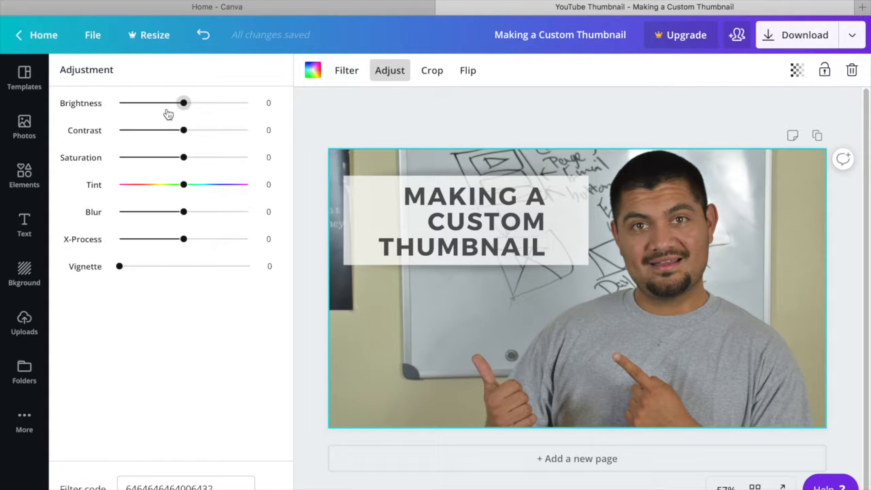
drag(183, 105, 271, 103)
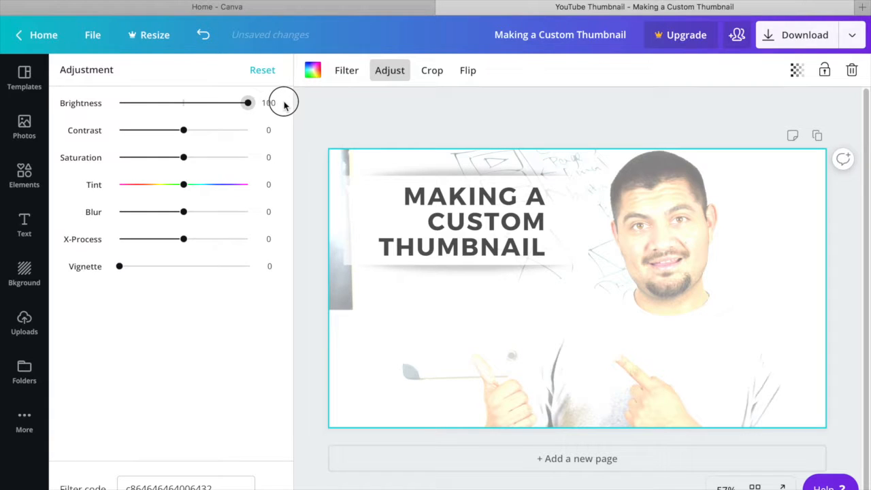
drag(237, 117, 205, 164)
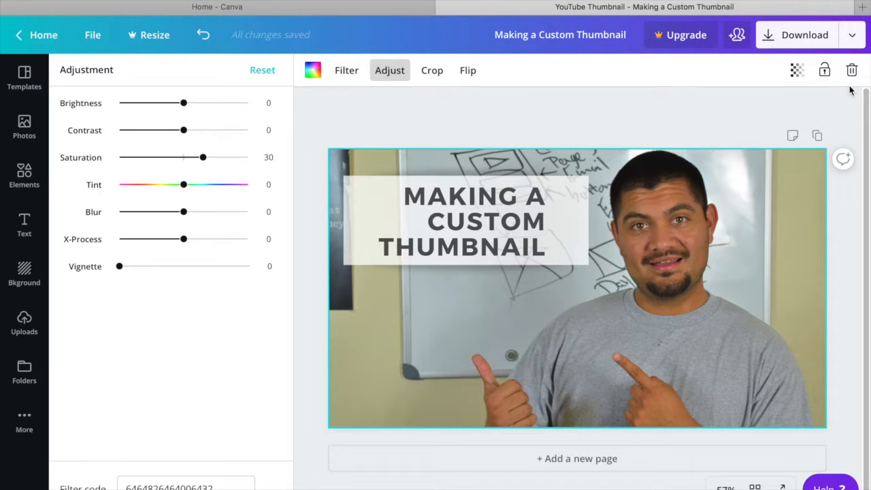
click(381, 112)
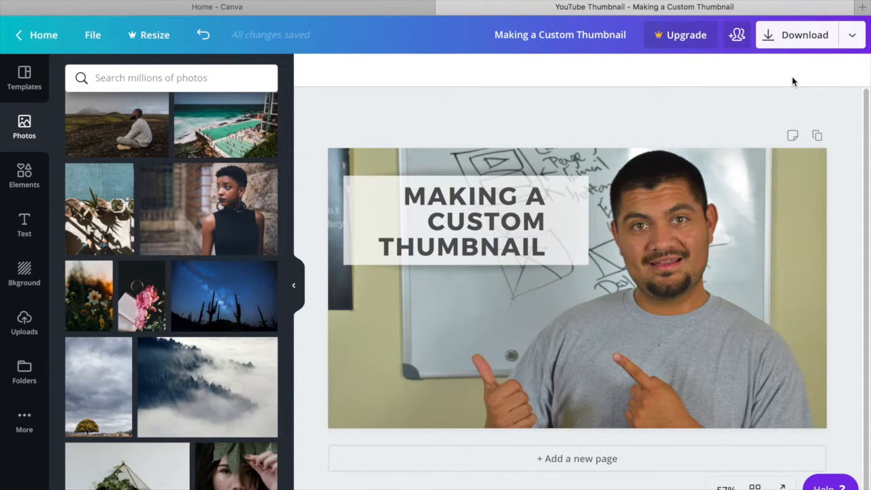
Step: Download the finished thumbnail as a PNG image and open the downloaded file in Preview
click(795, 44)
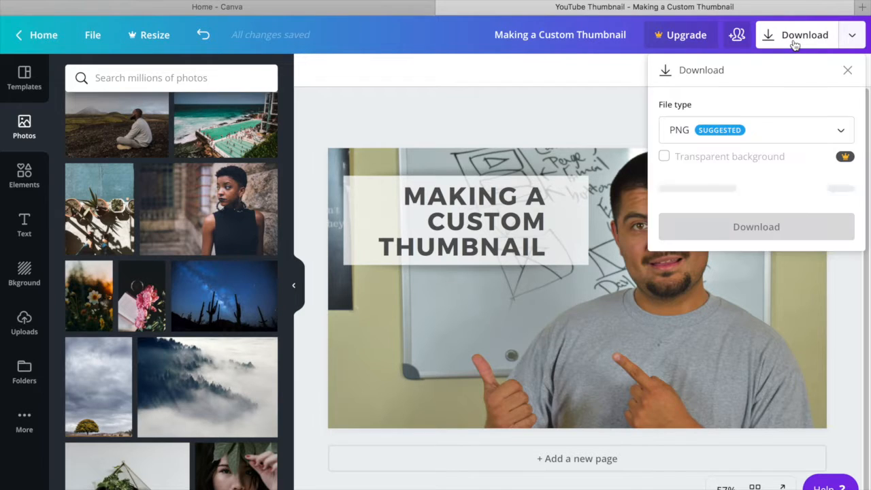
click(821, 135)
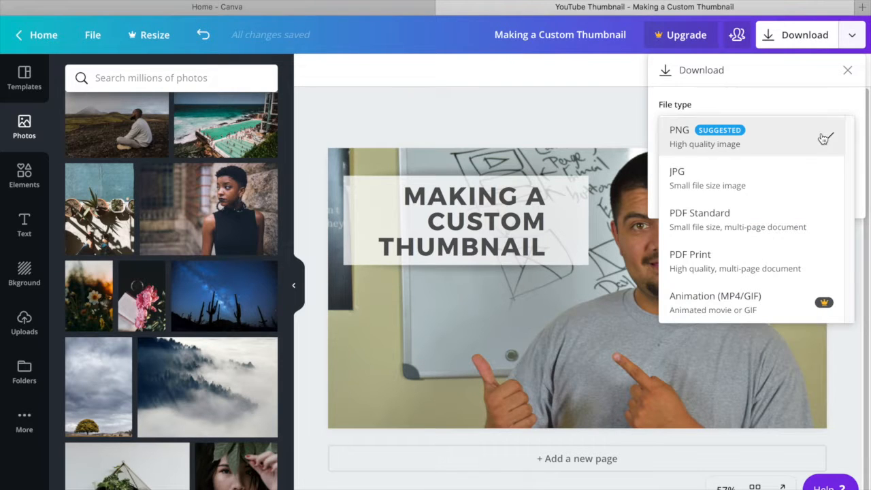
click(769, 158)
click(756, 200)
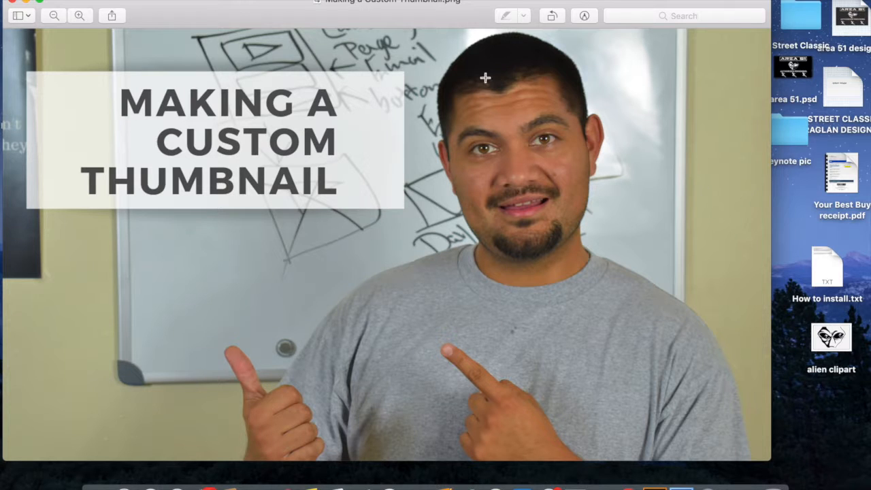
drag(446, 13, 466, 20)
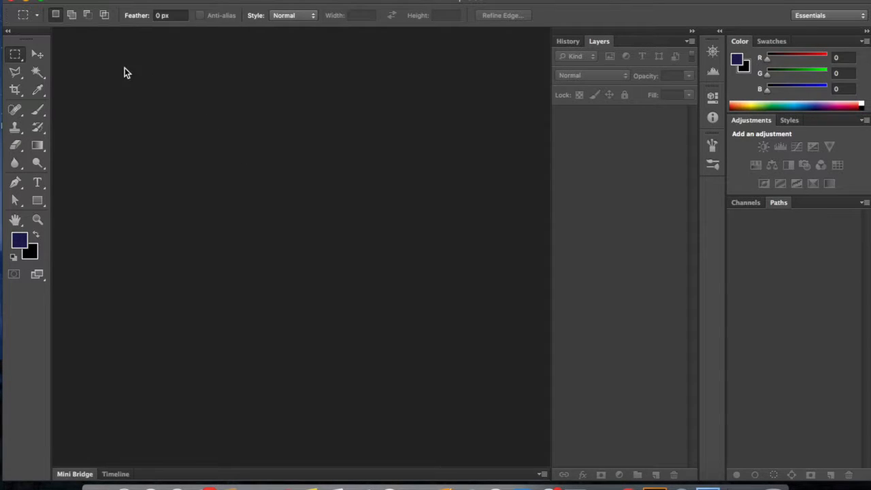
Step: Switch to Photoshop and create a new 1920 by 1080 pixel RGB document at 144 pixels/inch
click(116, 2)
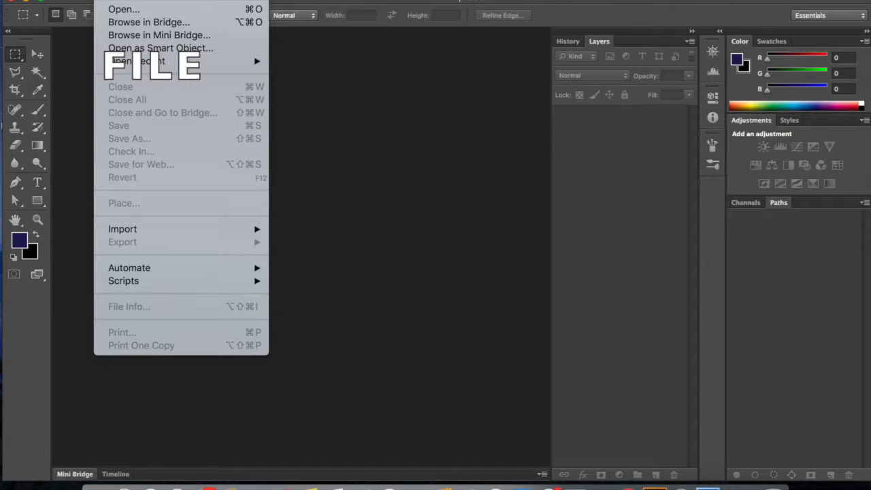
click(116, 3)
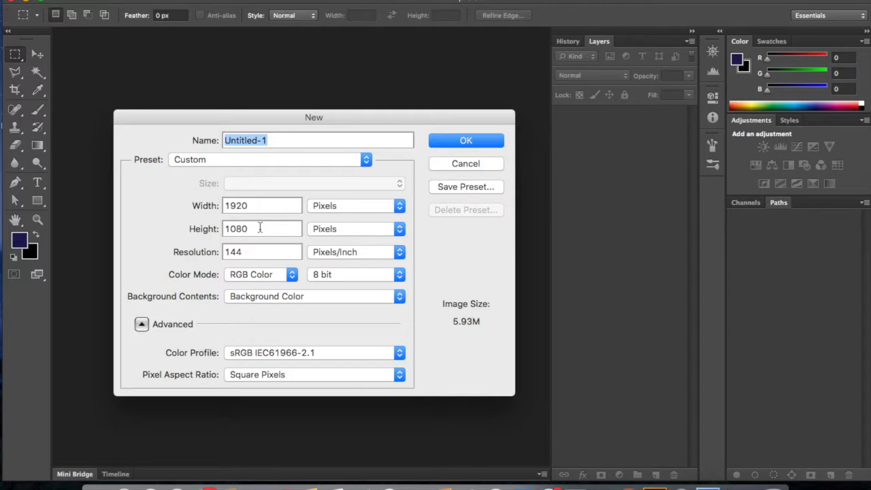
click(493, 142)
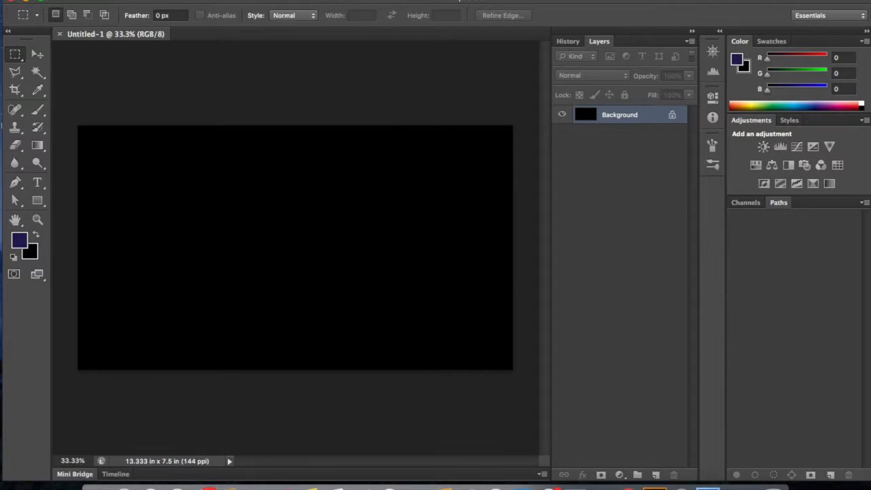
Step: Place the photo DSC_2748.JPG from the Desktop into the new document
click(107, 0)
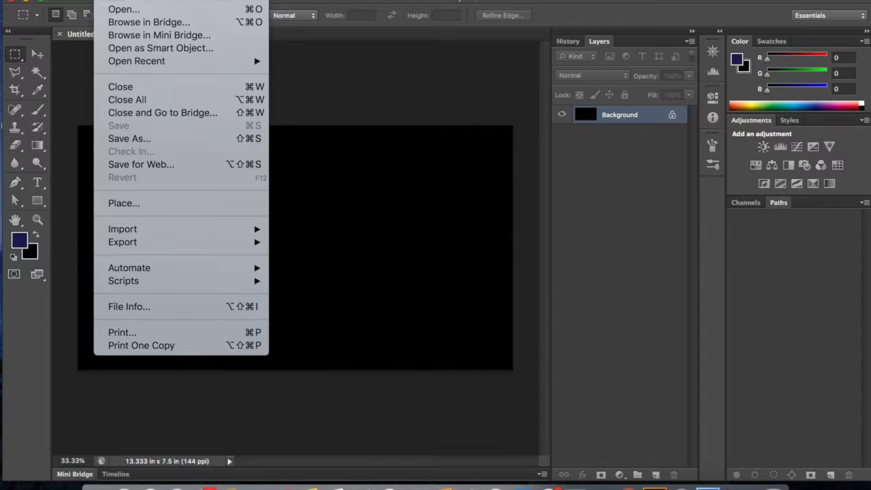
click(374, 95)
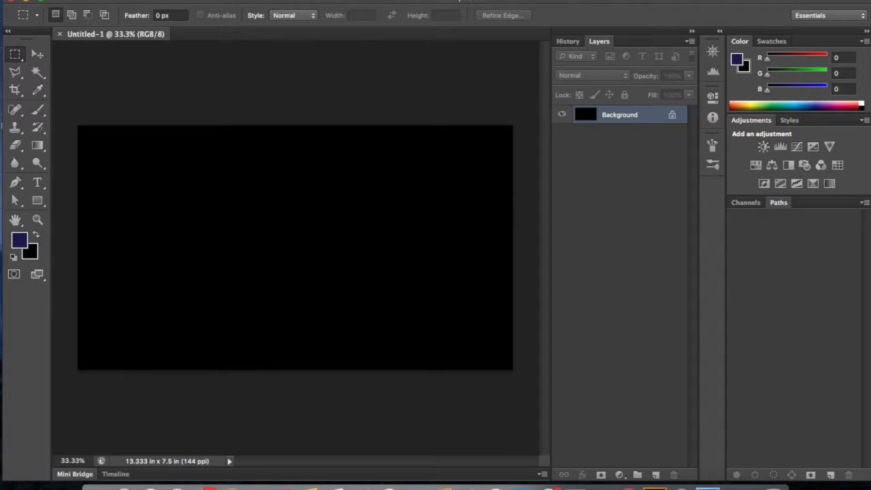
click(112, 1)
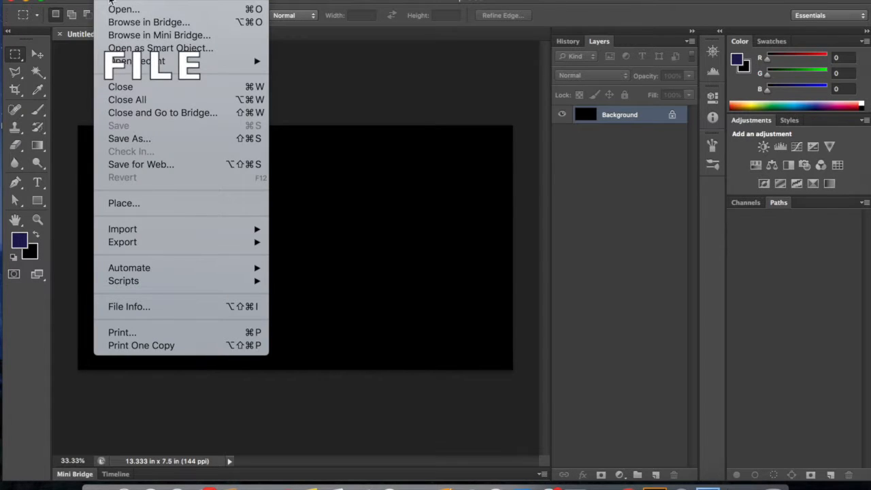
click(159, 208)
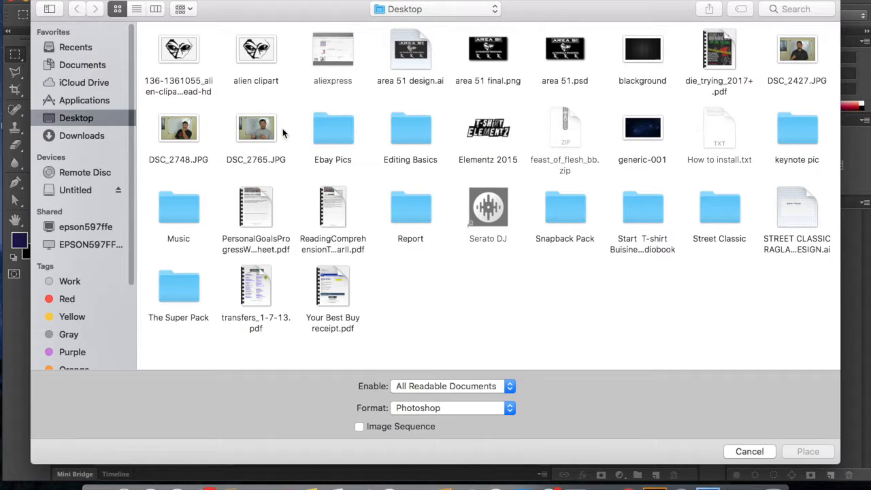
click(173, 138)
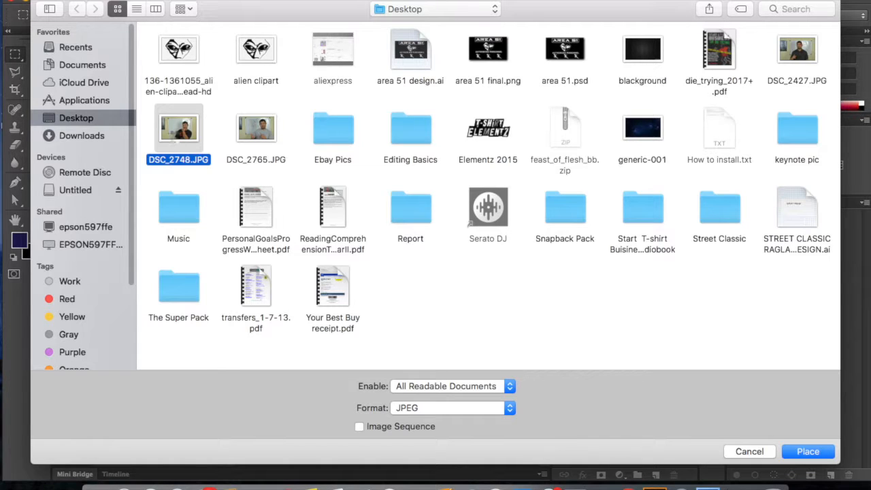
double_click(173, 136)
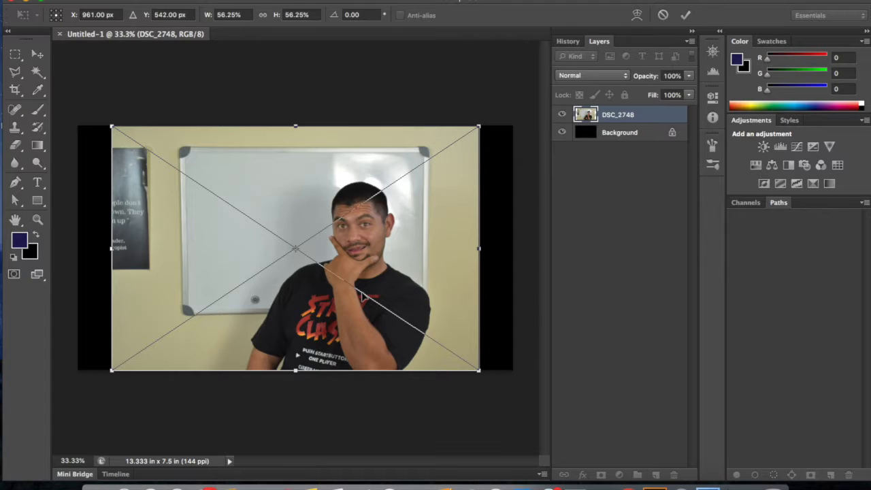
key(Return)
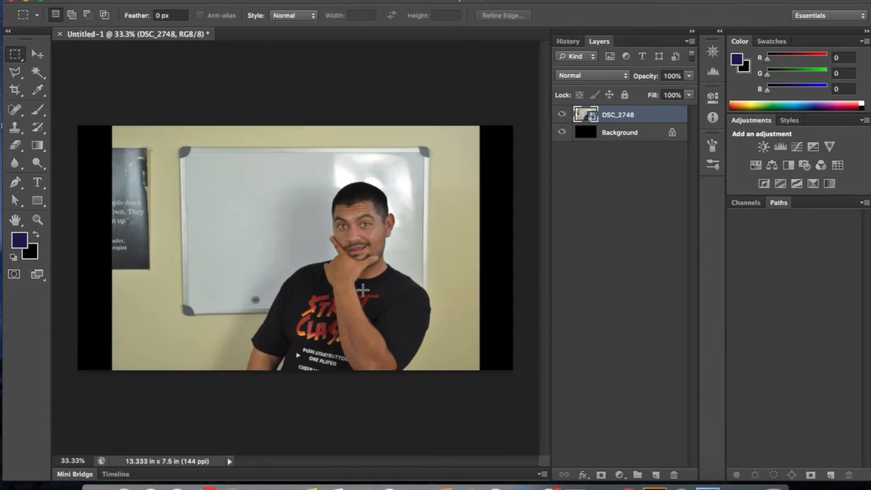
Step: Scale the placed photo to about 68% and position it so it covers the whole canvas, then deselect it
click(38, 54)
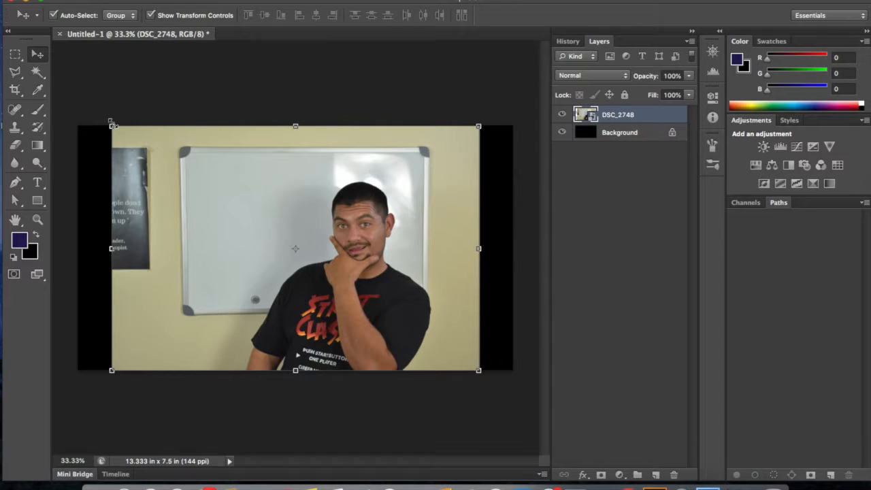
drag(113, 126, 78, 103)
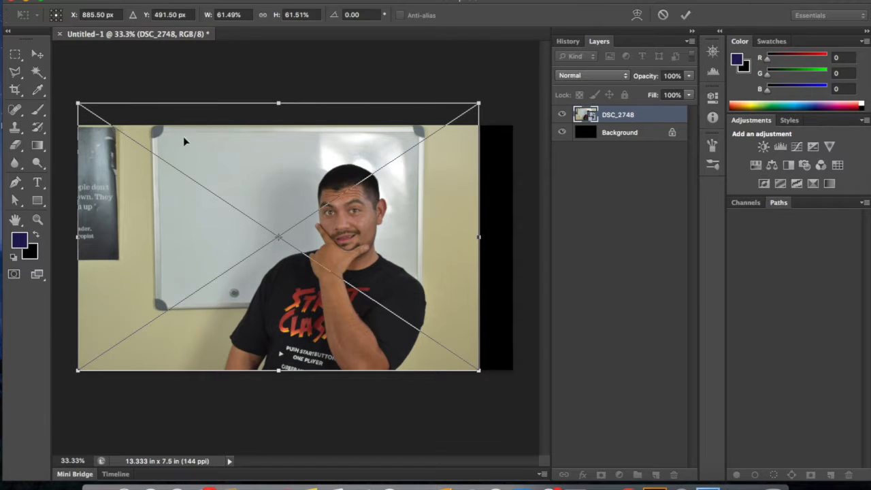
drag(203, 153, 237, 152)
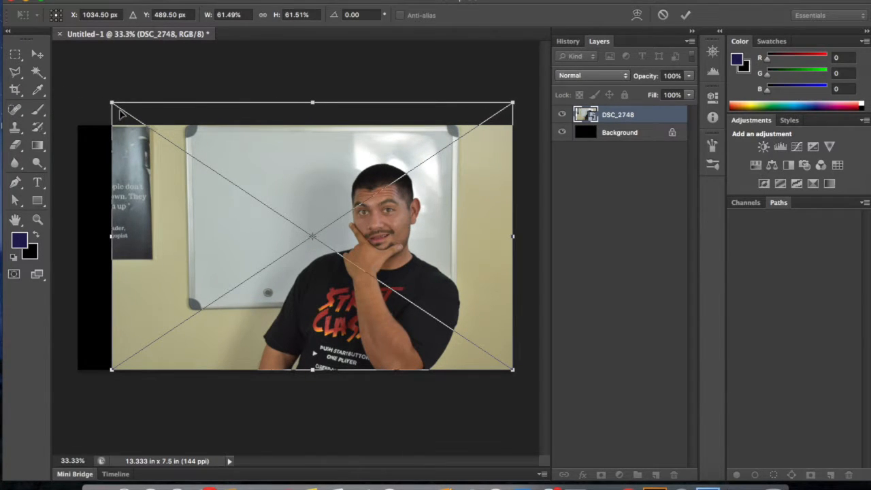
drag(112, 102, 21, 161)
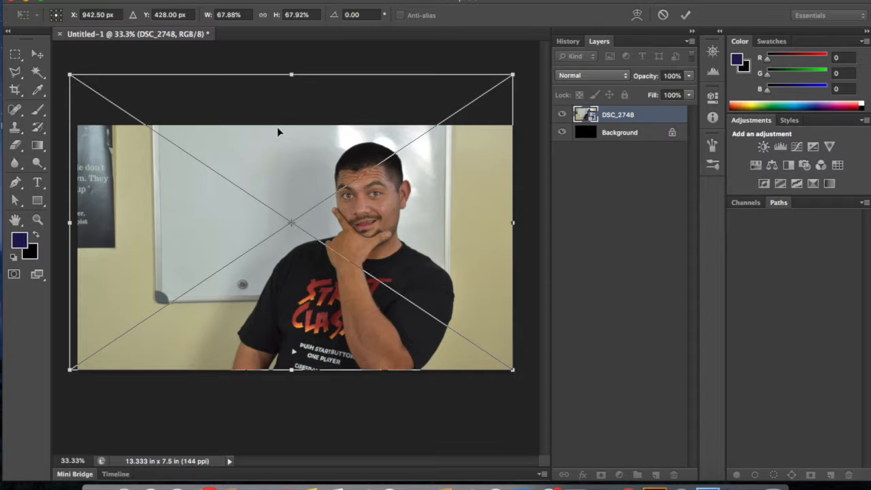
key(Return)
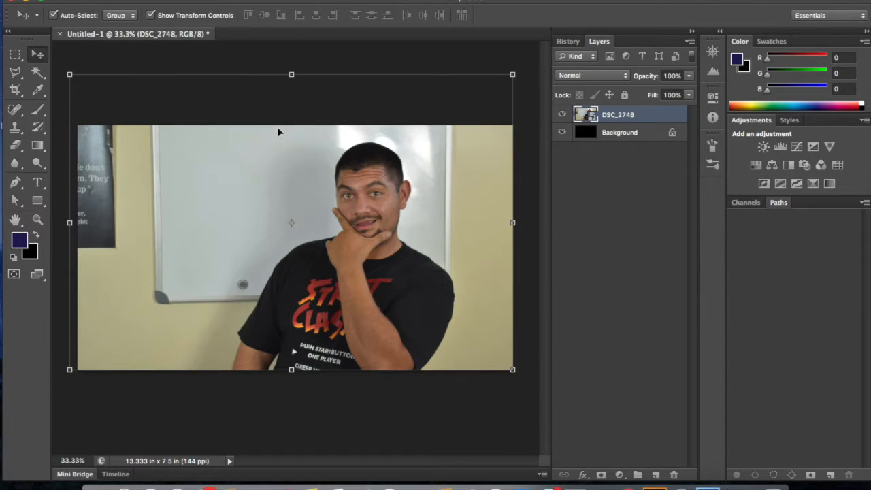
click(311, 58)
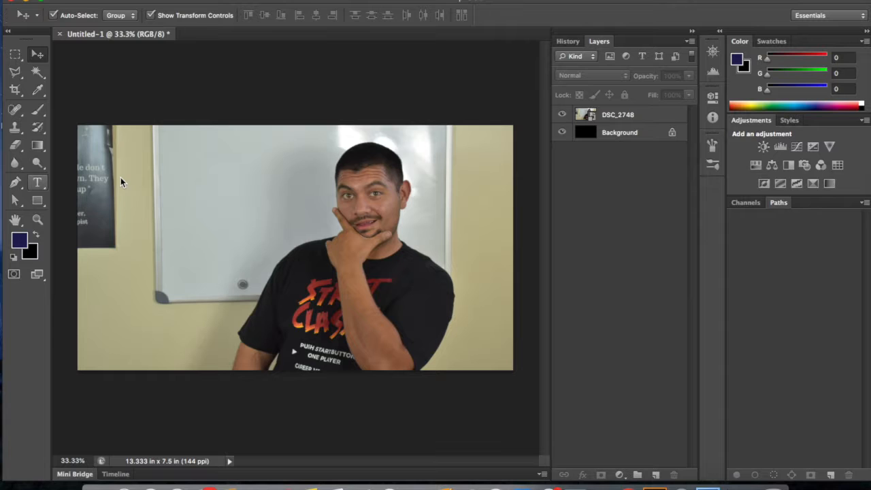
Step: Add the text "MAKING A CUSTOM" in 30 pt Muro over the upper part of the whiteboard
key(t)
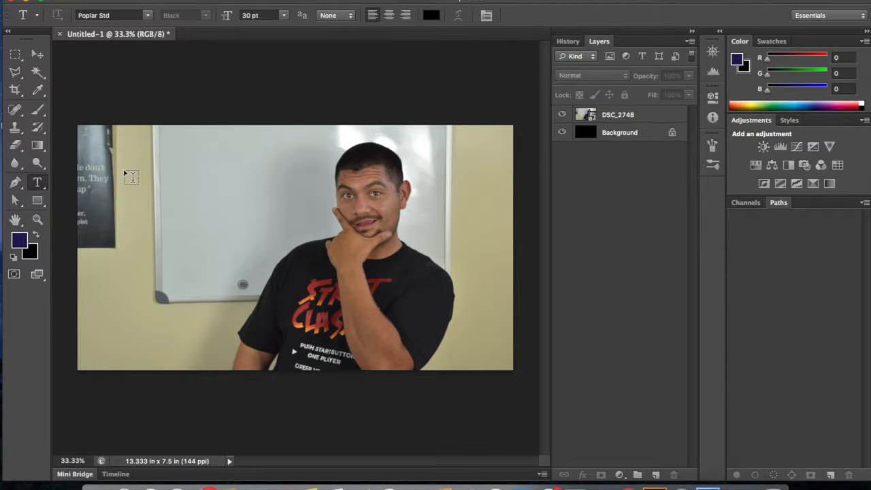
click(125, 173)
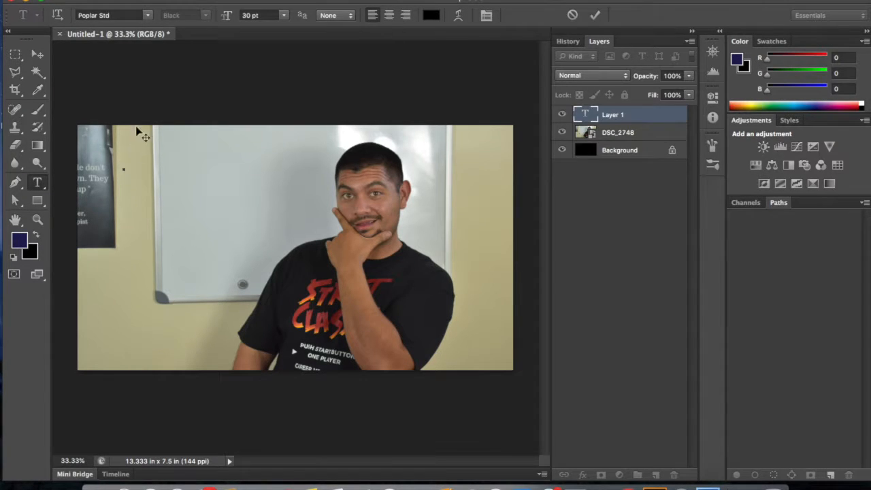
click(149, 15)
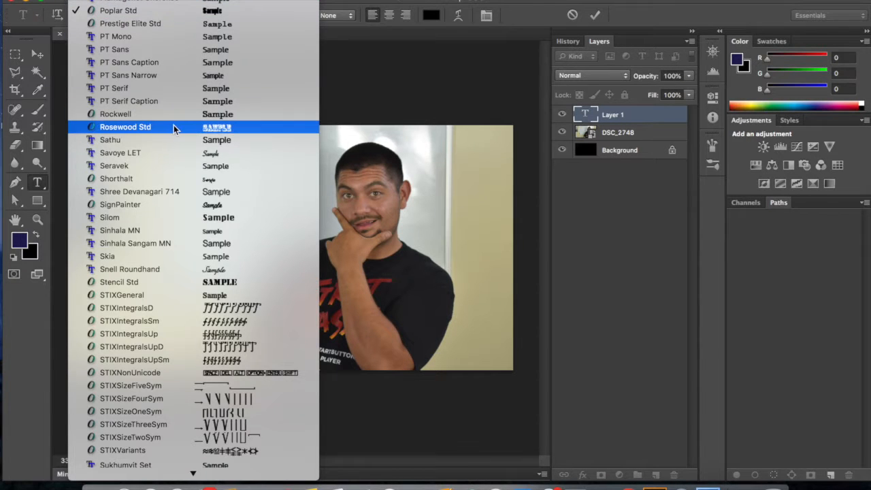
scroll(154, 84, up, 3)
scroll(155, 84, up, 10)
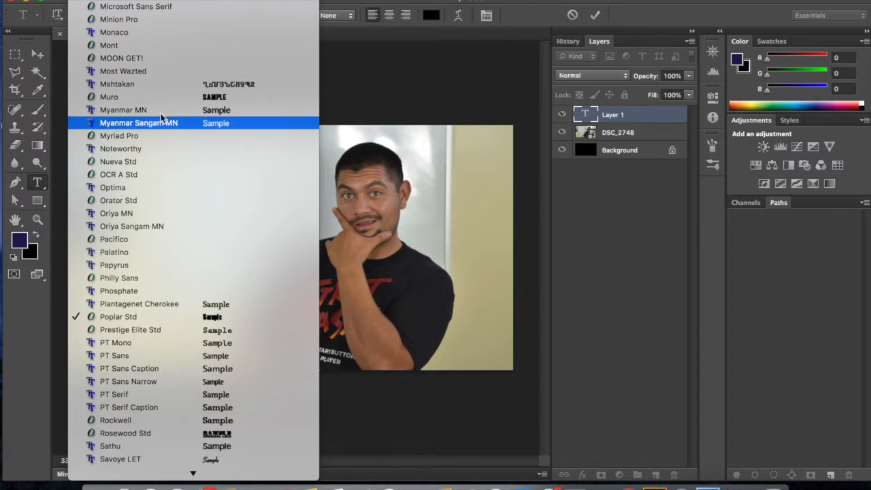
click(187, 101)
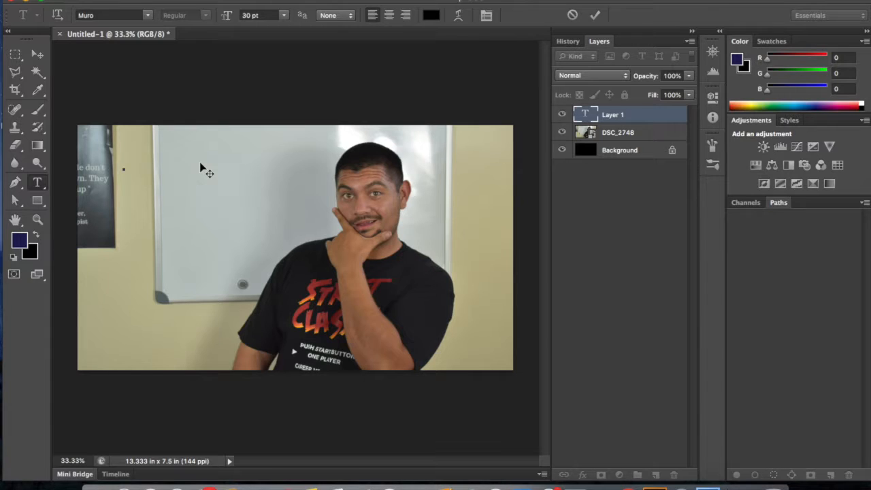
text(MAKING A CUSTOM)
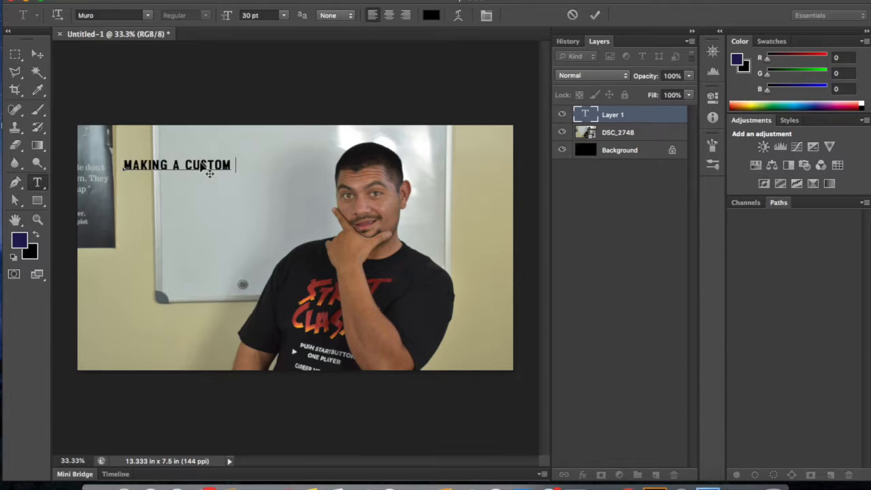
Step: Enlarge the MAKING A CUSTOM text to about 162% and move it nearer the photo's upper-left corner
click(37, 54)
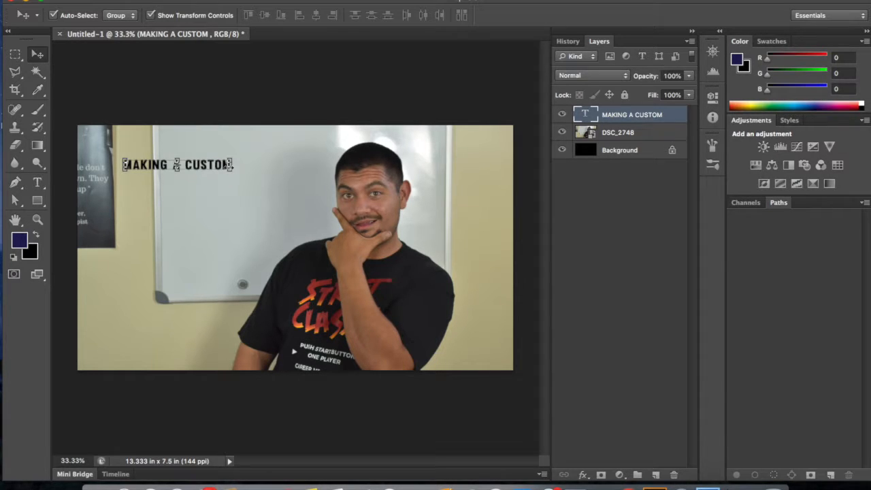
drag(231, 171, 306, 220)
drag(246, 166, 226, 145)
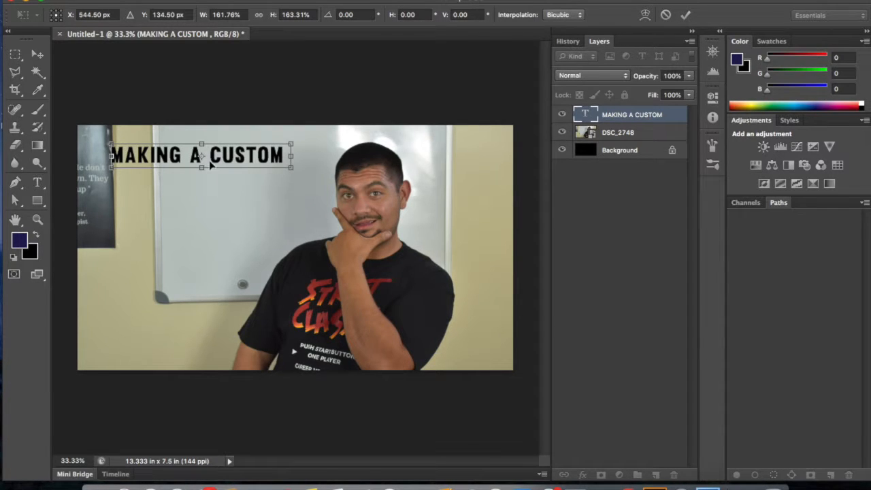
key(Return)
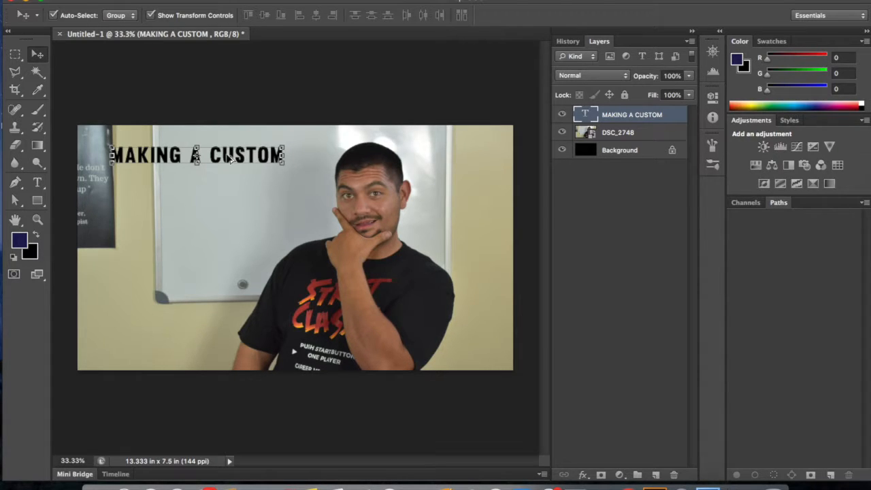
Step: Duplicate the MAKING A CUSTOM text just below the original and replace the copy's wording with "YOUTUBE THUMBNAIL"
drag(230, 158, 231, 196)
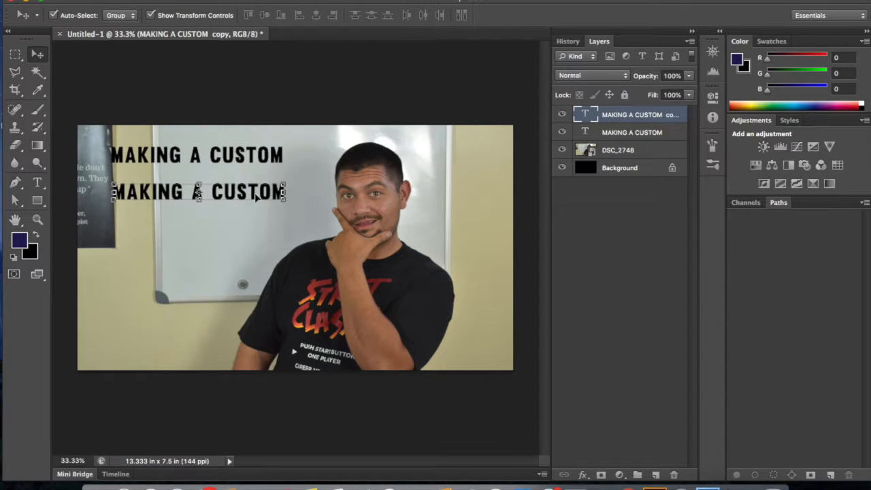
click(37, 182)
drag(286, 193, 82, 185)
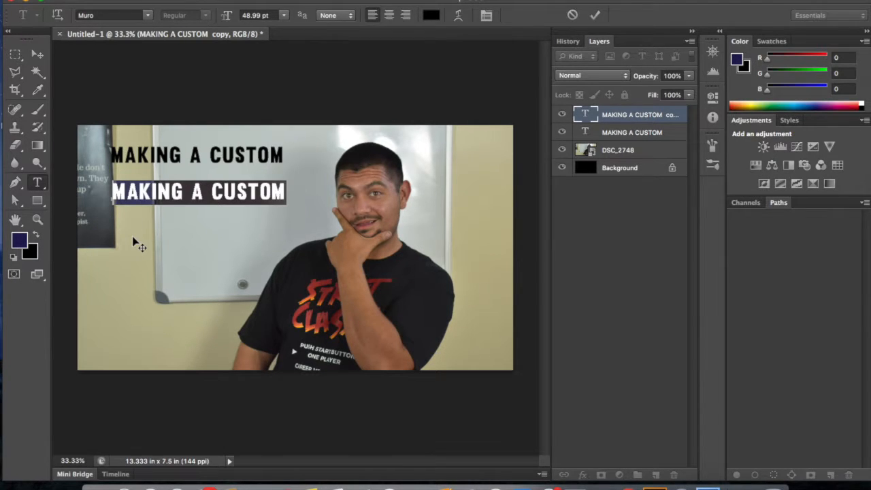
key(BackSpace)
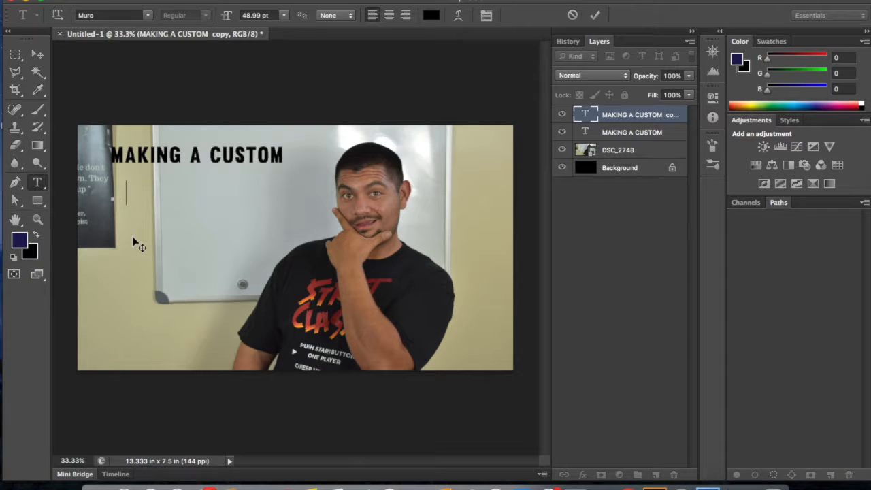
text(YOUTUBE THUMBNAIL)
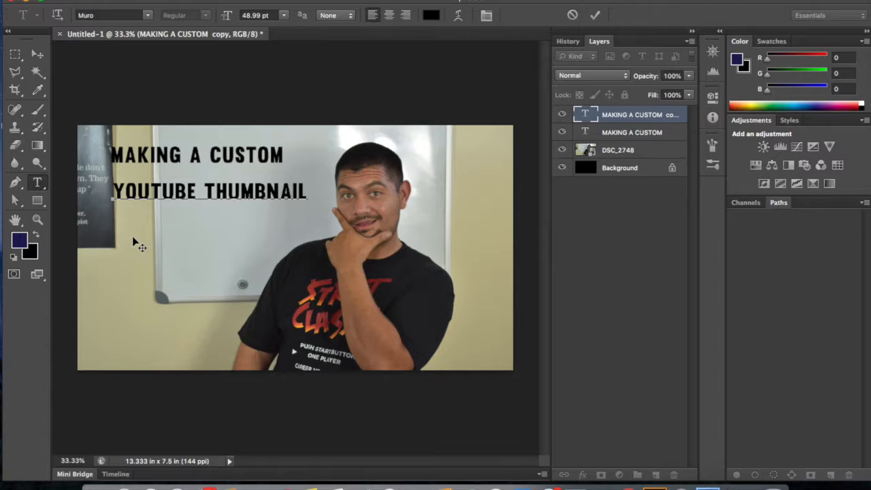
Step: Move the YOUTUBE THUMBNAIL text down and slightly left, and lower the MAKING A CUSTOM text a little above it
click(37, 54)
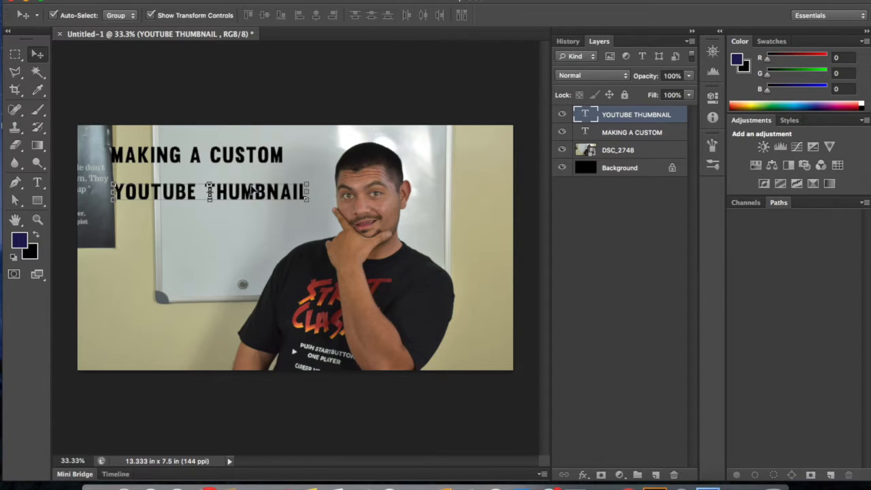
drag(252, 192, 239, 215)
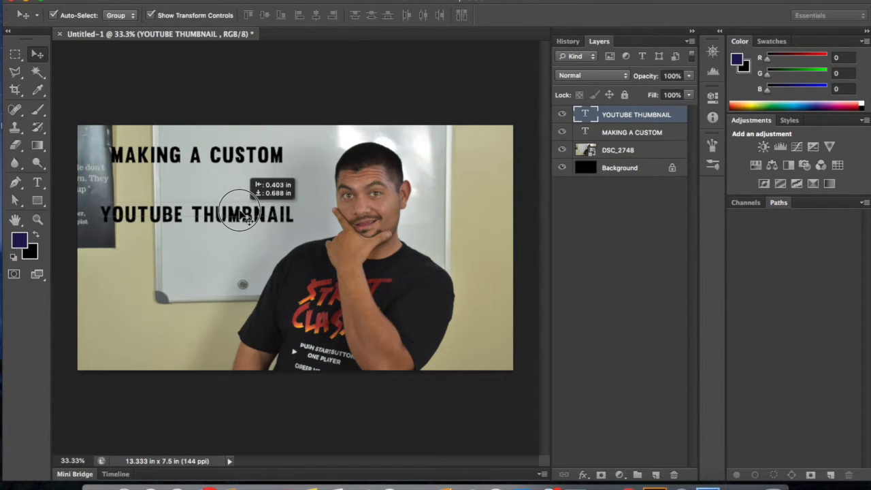
mouse_move(241, 155)
mouse_down()
mouse_move(245, 143)
mouse_move(241, 170)
mouse_up()
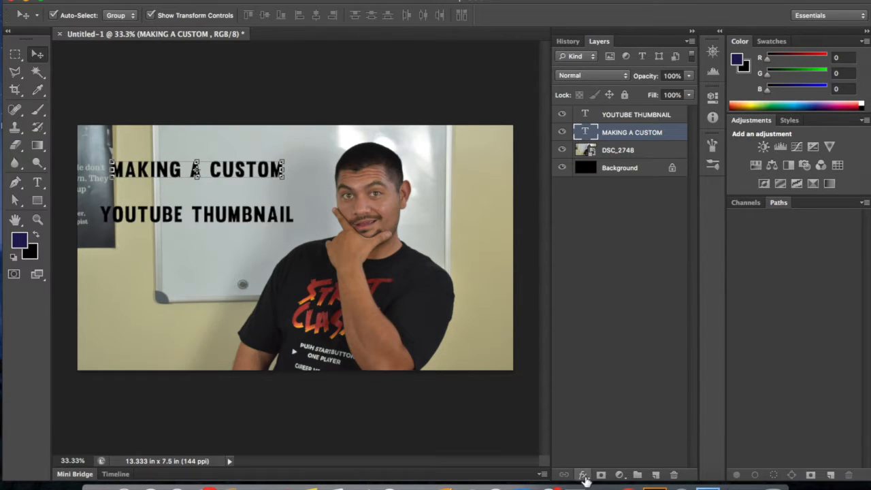
Step: Add a blue (0540fe) Outer Glow to the MAKING A CUSTOM text with 100% opacity, 54% spread and 49 px size
click(583, 474)
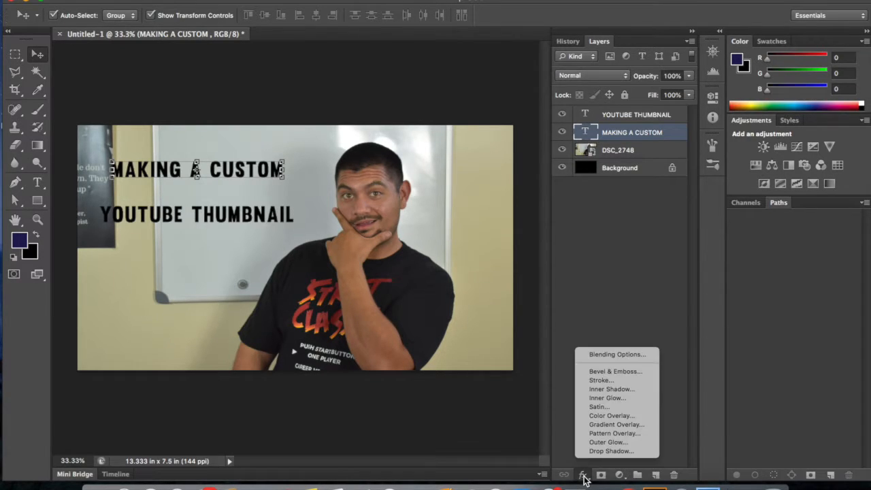
click(608, 443)
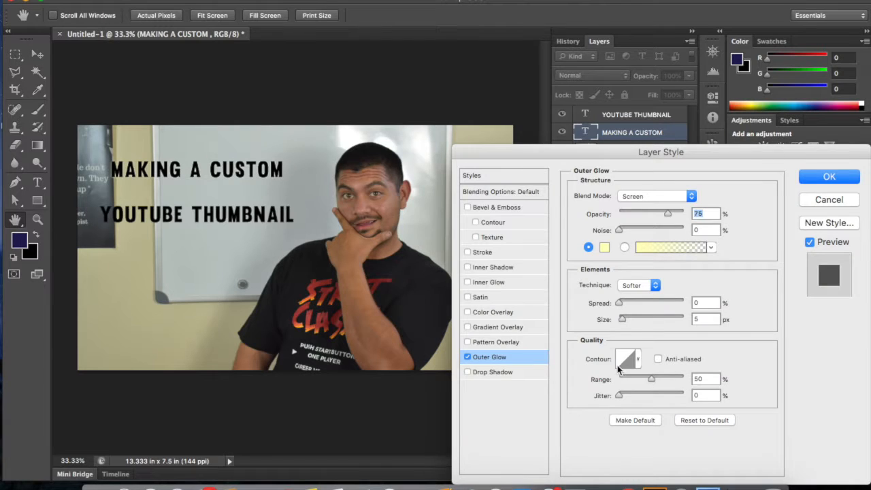
click(603, 248)
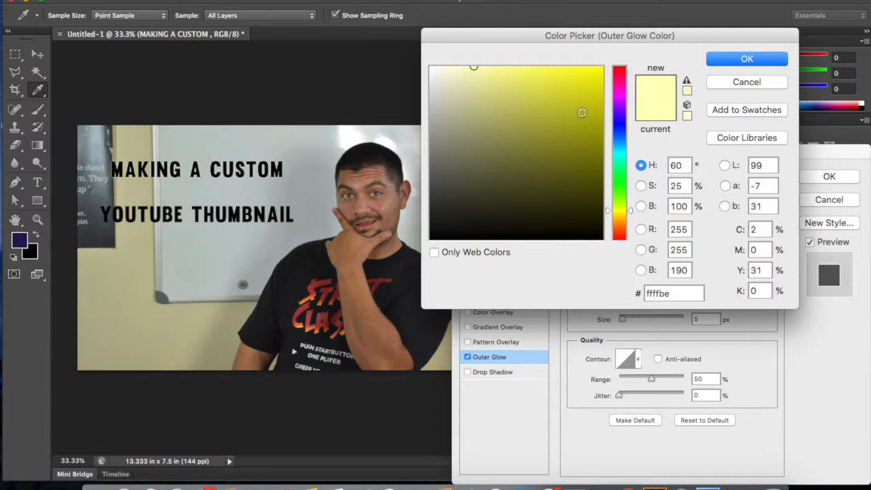
click(585, 91)
click(619, 161)
drag(618, 160, 620, 131)
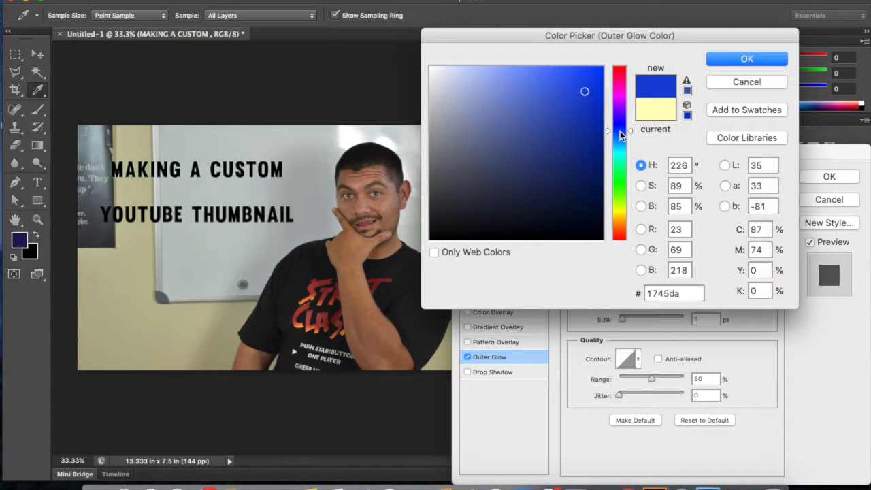
drag(586, 101, 599, 68)
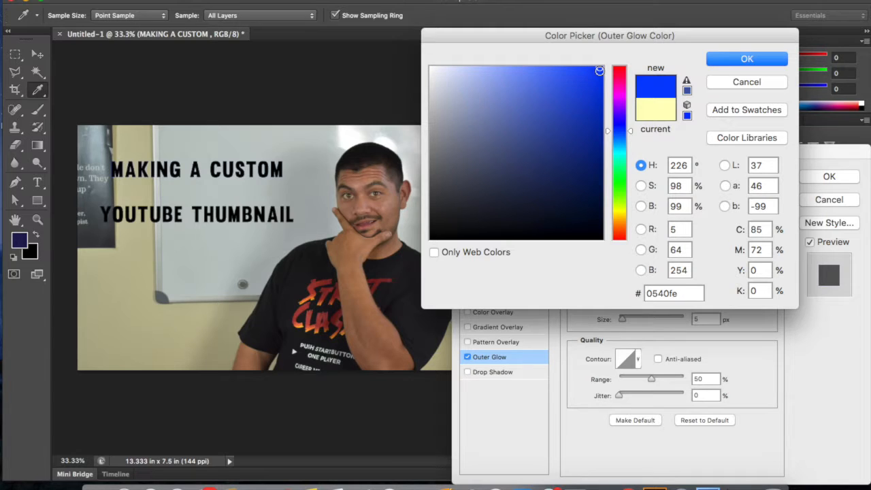
click(748, 60)
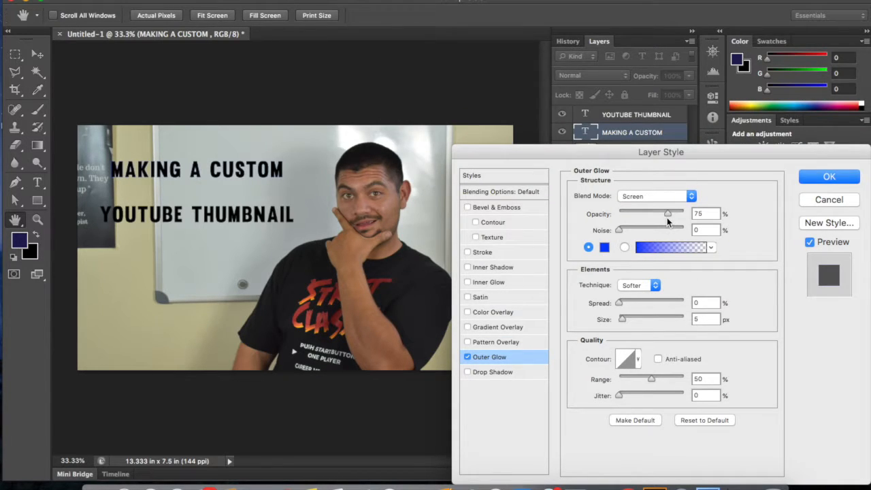
drag(667, 222, 690, 230)
mouse_move(622, 326)
mouse_down()
mouse_move(637, 326)
mouse_move(619, 303)
mouse_move(650, 303)
mouse_move(641, 320)
mouse_move(678, 322)
mouse_move(635, 320)
mouse_up()
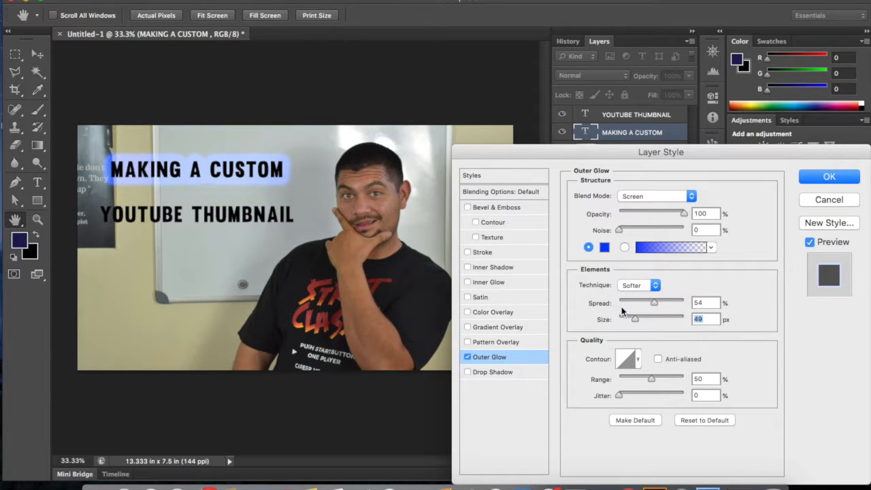
Step: Change the Outer Glow's color to white (ffffff), set its spread to 30% and size to 27 px, and apply the style
click(604, 250)
click(579, 145)
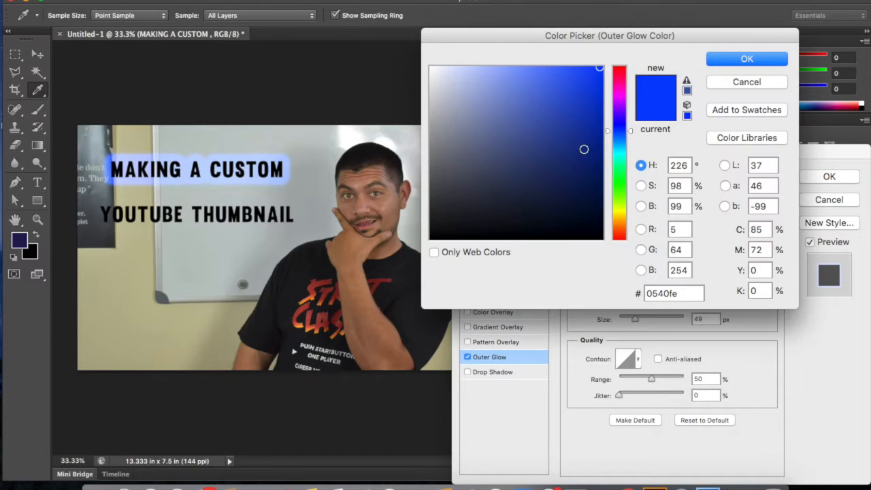
click(620, 163)
mouse_move(562, 170)
mouse_down()
mouse_move(537, 206)
mouse_move(483, 227)
mouse_move(448, 135)
mouse_move(438, 71)
mouse_move(438, 88)
mouse_move(412, 48)
mouse_up()
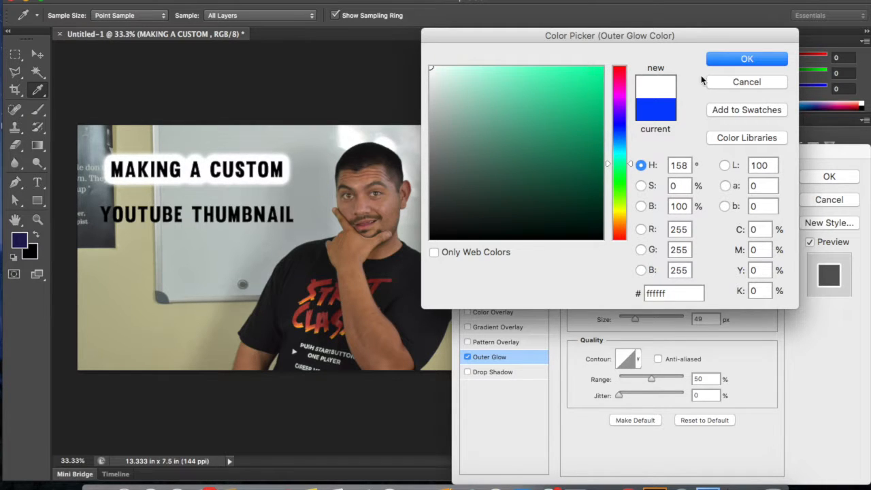
click(728, 60)
drag(652, 304, 630, 319)
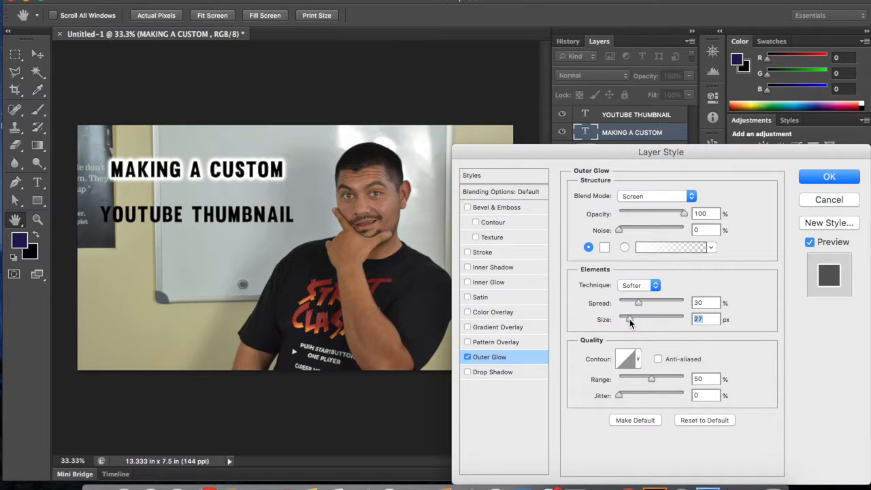
click(826, 178)
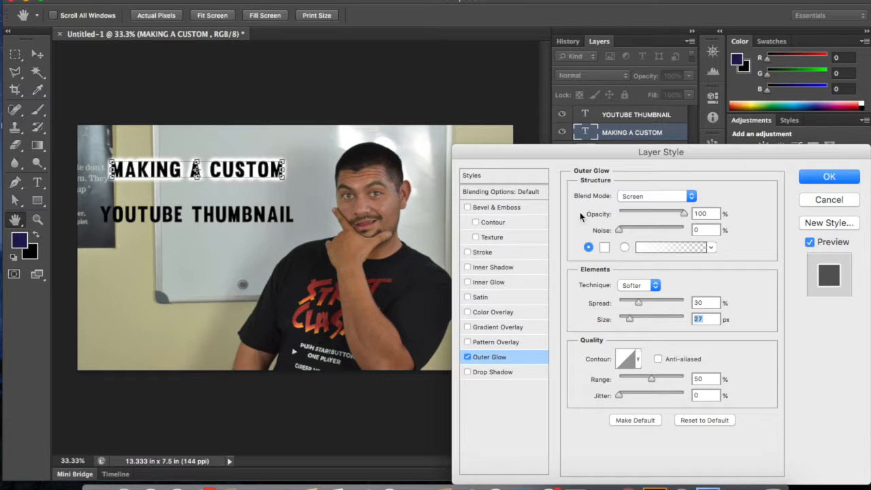
Step: Enlarge the MAKING A CUSTOM text and shift it up and left so it fits beside the man's head
key(v)
click(145, 139)
click(248, 175)
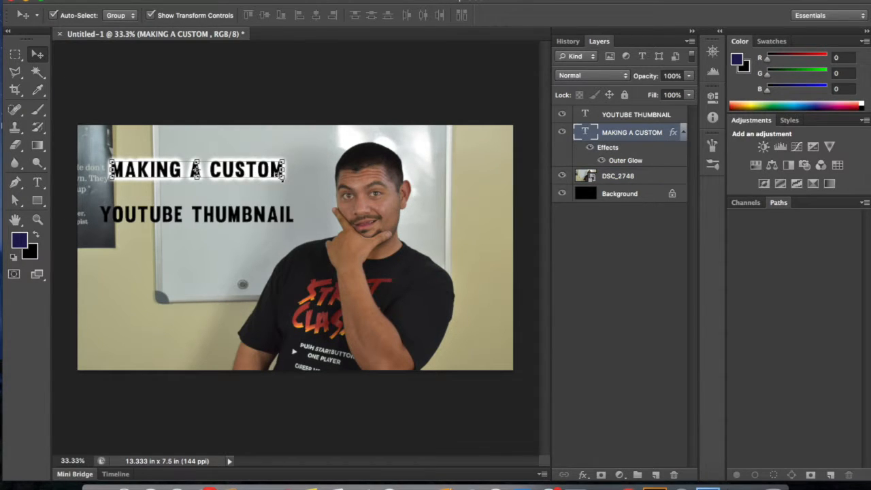
drag(282, 174, 334, 212)
drag(294, 178, 271, 168)
key(Return)
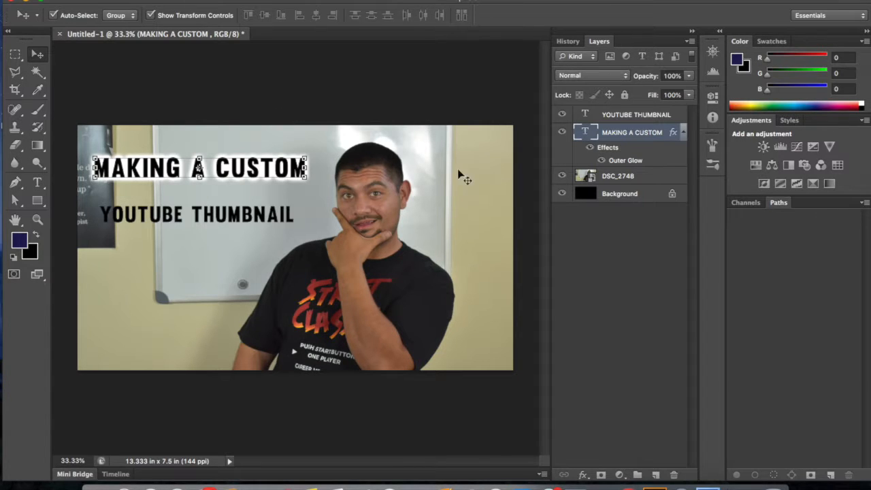
Step: Copy the Outer Glow to the YOUTUBE THUMBNAIL text and enlarge that text to about 106%, lining up its left edge with the line above
click(616, 165)
drag(616, 165, 631, 123)
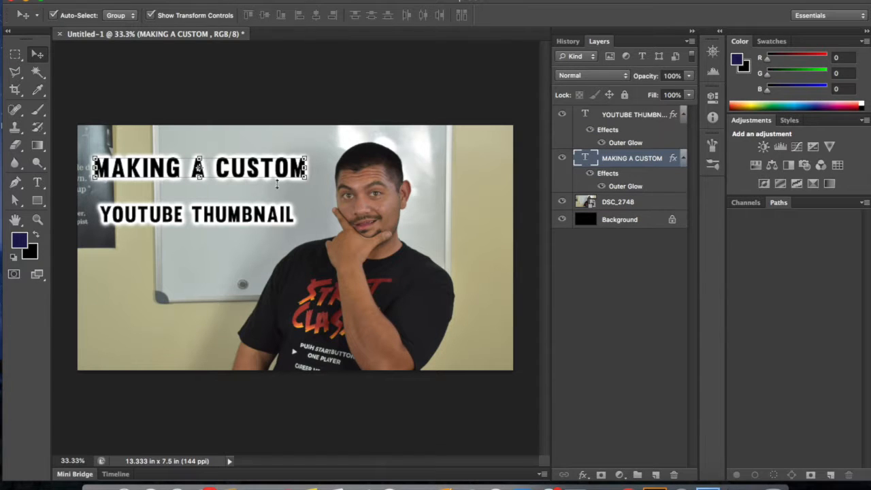
click(251, 219)
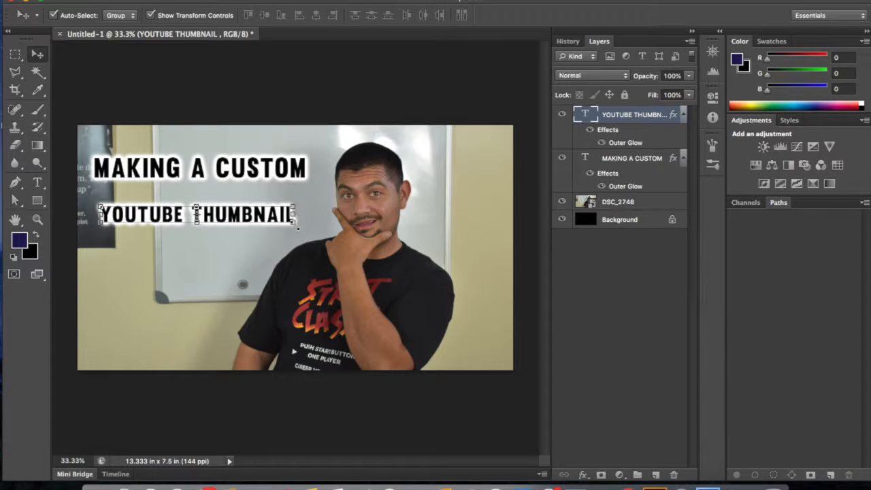
drag(298, 227, 307, 232)
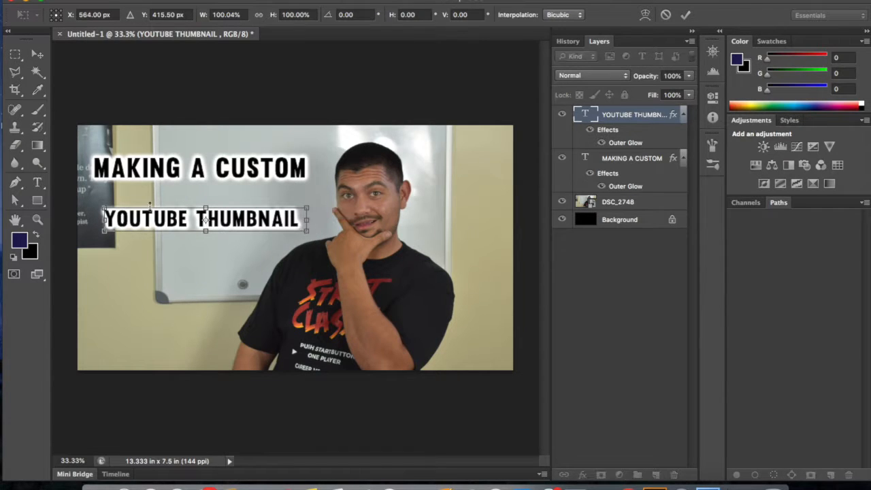
drag(106, 205, 94, 205)
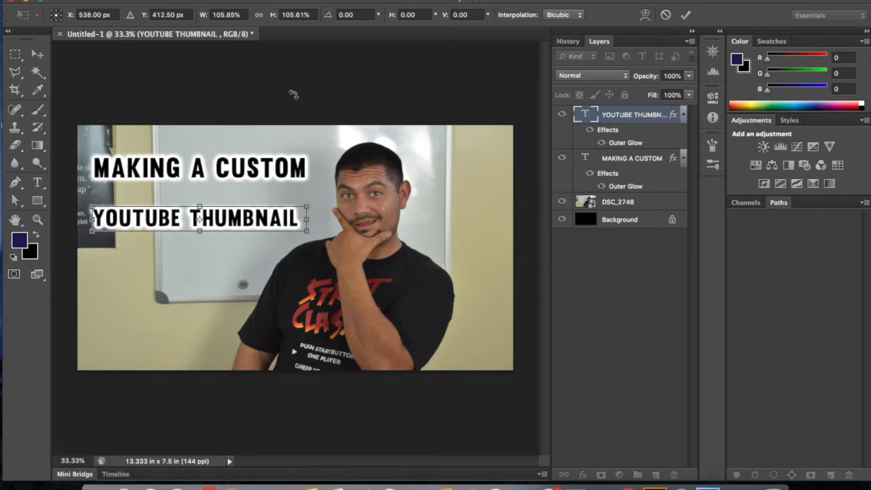
key(Return)
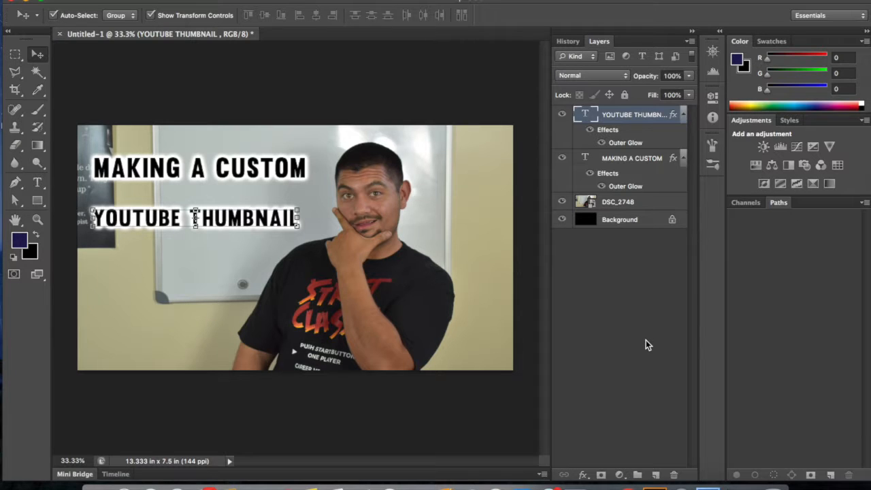
Step: Stamp all visible layers into a new top layer and hide the text, photo and background layers, leaving only the stamped layer visible
click(656, 475)
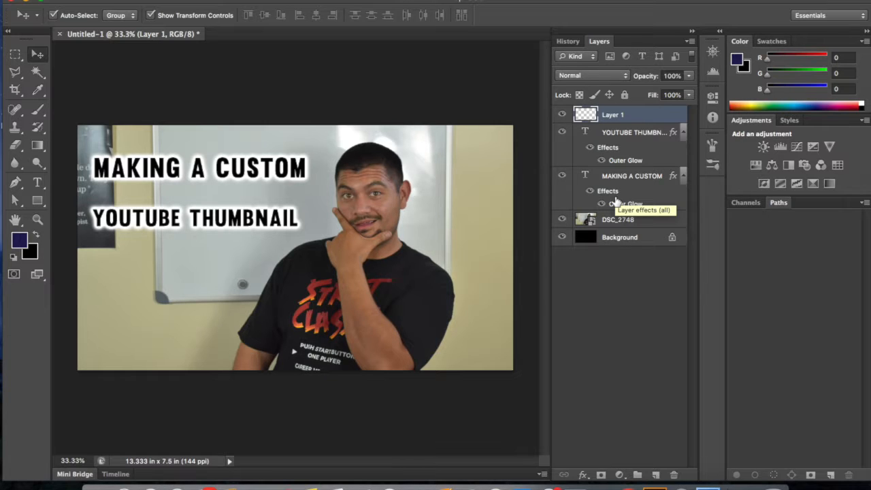
key(super+alt+shift+e)
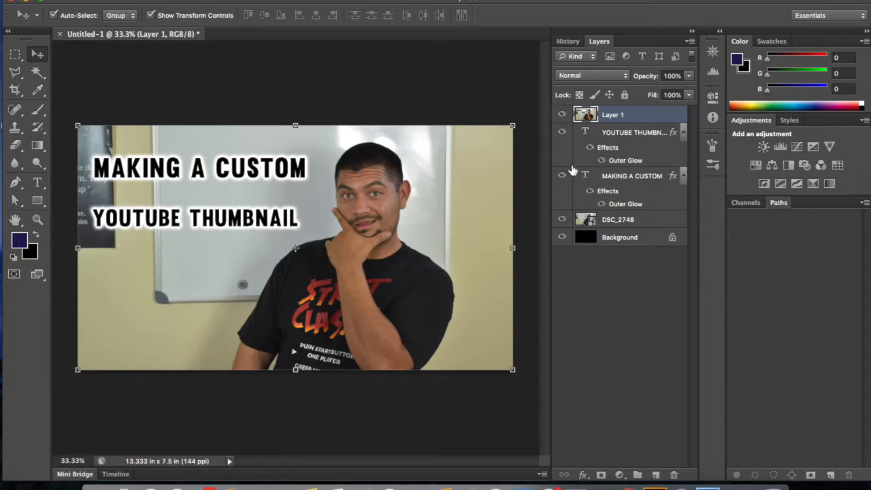
click(562, 116)
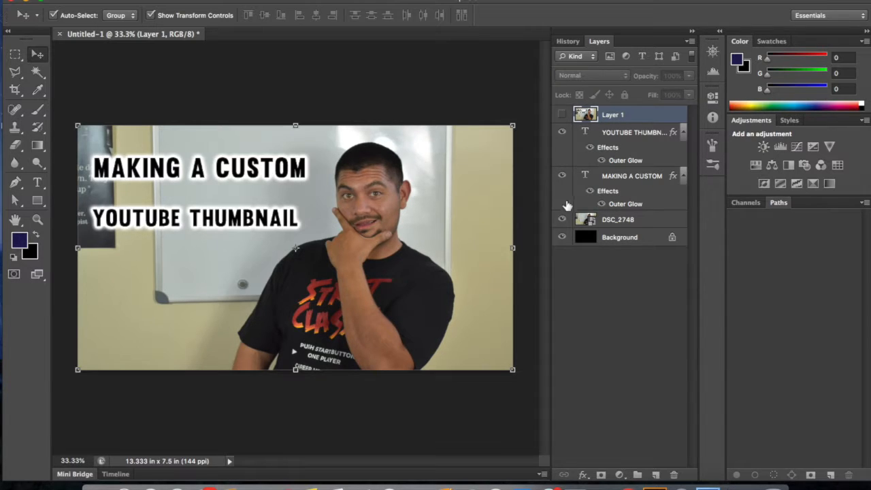
click(562, 219)
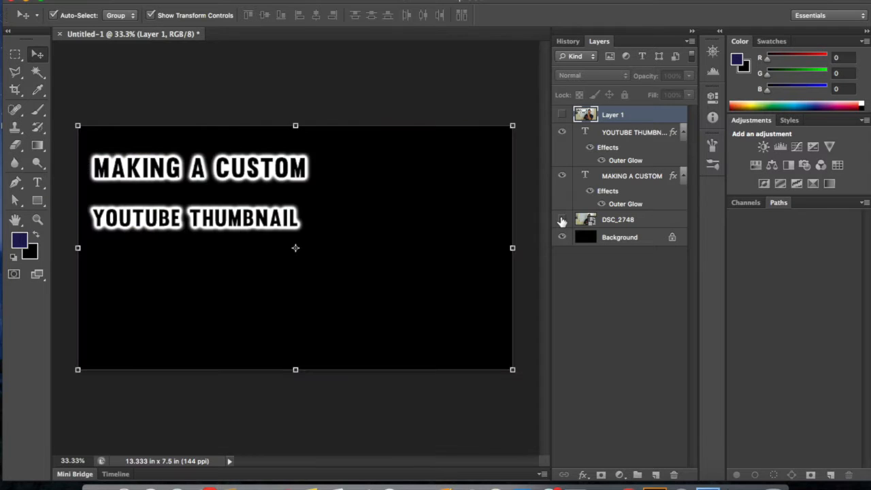
click(561, 176)
click(563, 132)
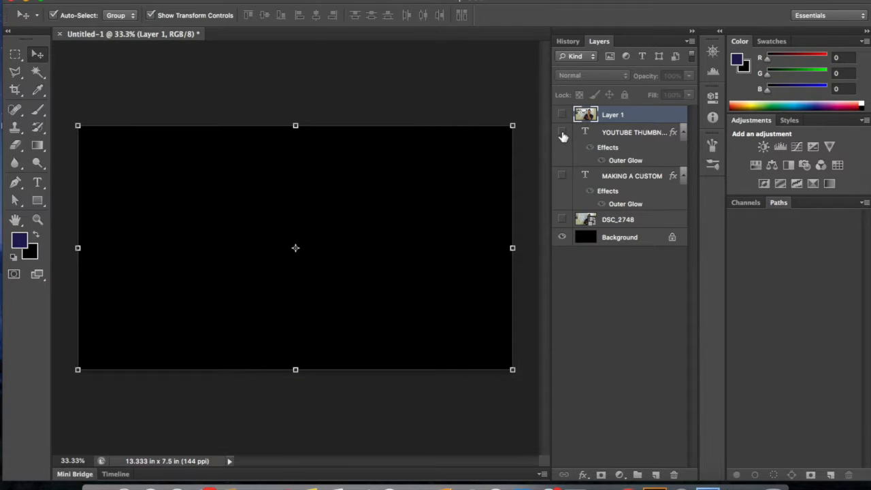
click(563, 237)
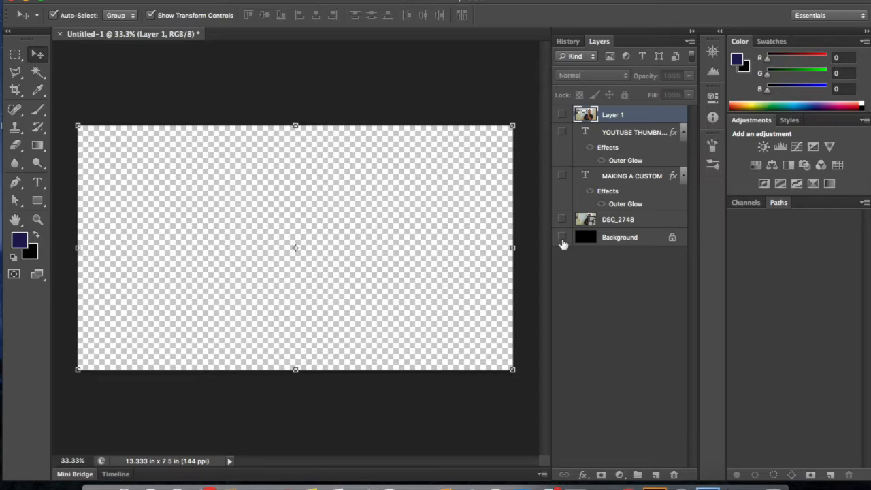
click(563, 115)
click(563, 115)
click(562, 115)
click(562, 115)
click(562, 115)
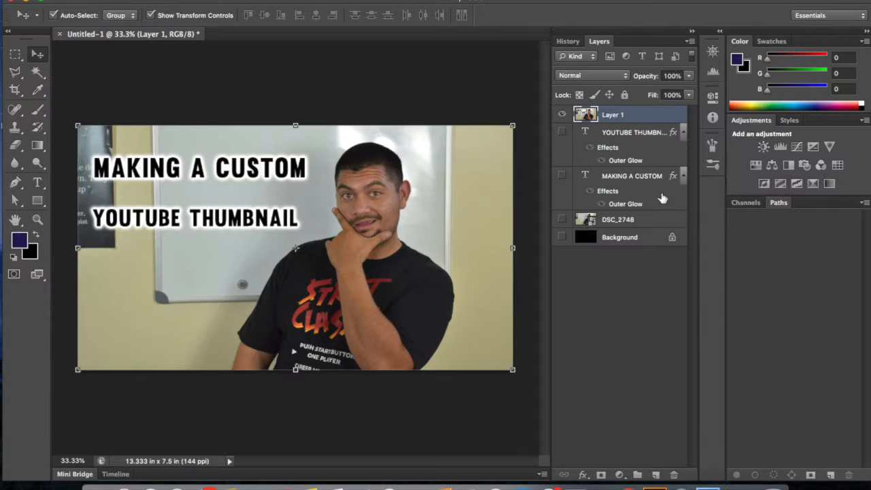
Step: Add a Hue/Saturation adjustment with saturation +30 above the stamped layer, keeping hue at 0 and lightness near 0, and collapse its settings
click(756, 166)
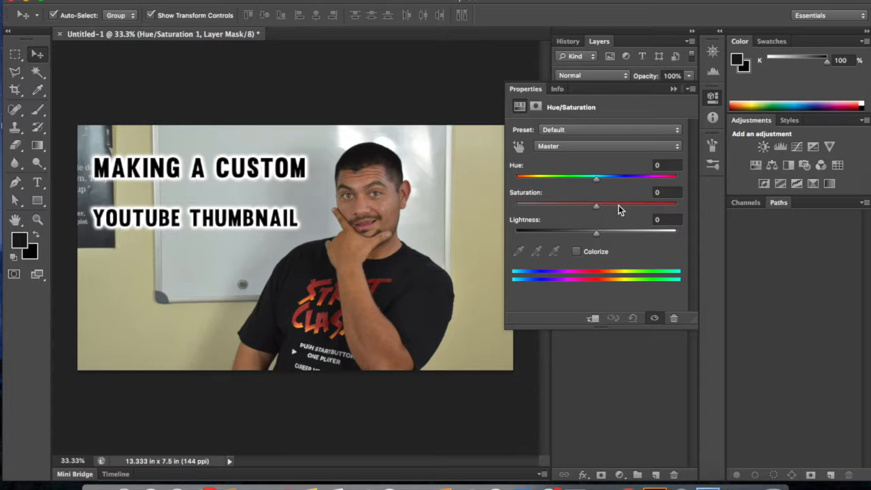
drag(595, 206, 621, 230)
mouse_move(621, 207)
mouse_down()
mouse_move(678, 216)
mouse_move(584, 224)
mouse_move(621, 222)
mouse_up()
mouse_move(597, 181)
mouse_down()
mouse_move(642, 187)
mouse_move(677, 184)
mouse_move(685, 173)
mouse_move(503, 189)
mouse_move(580, 181)
mouse_move(598, 189)
mouse_up()
drag(594, 233, 558, 244)
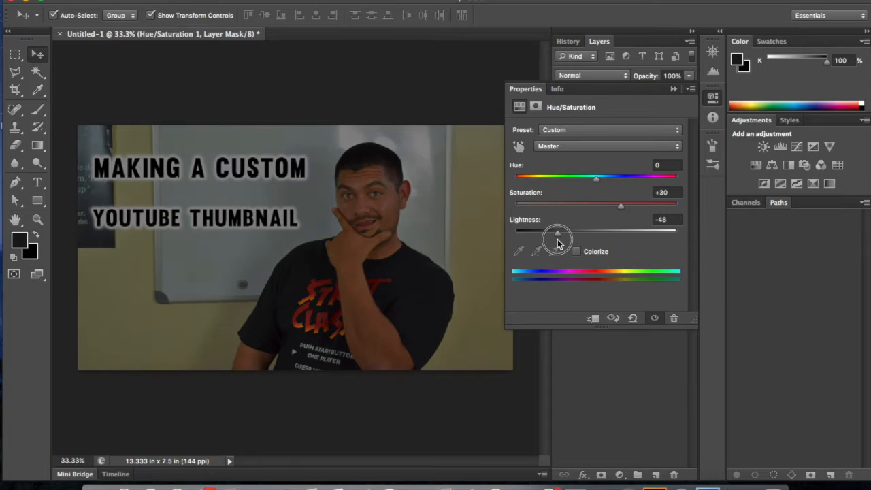
drag(556, 240, 597, 243)
click(440, 81)
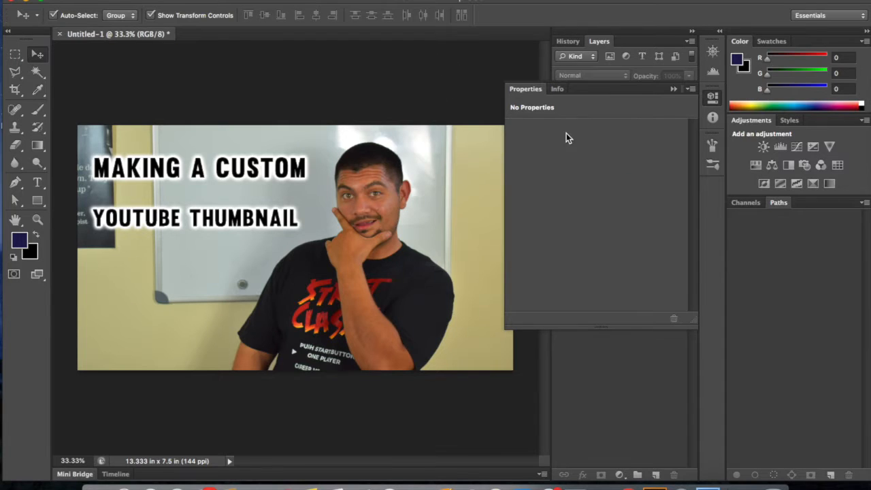
click(673, 89)
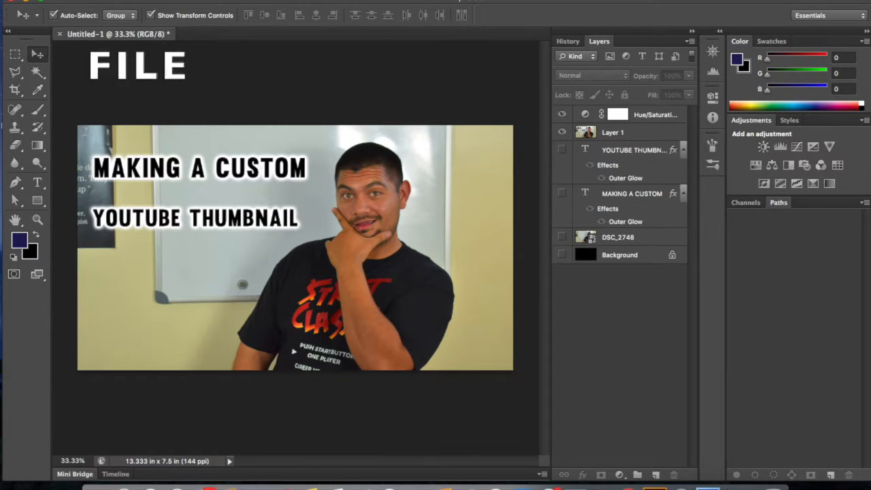
Step: Save the finished thumbnail to the Desktop as a JPEG named CUSTOM THUMBNAIL with quality 8 (High)
click(107, 2)
click(181, 139)
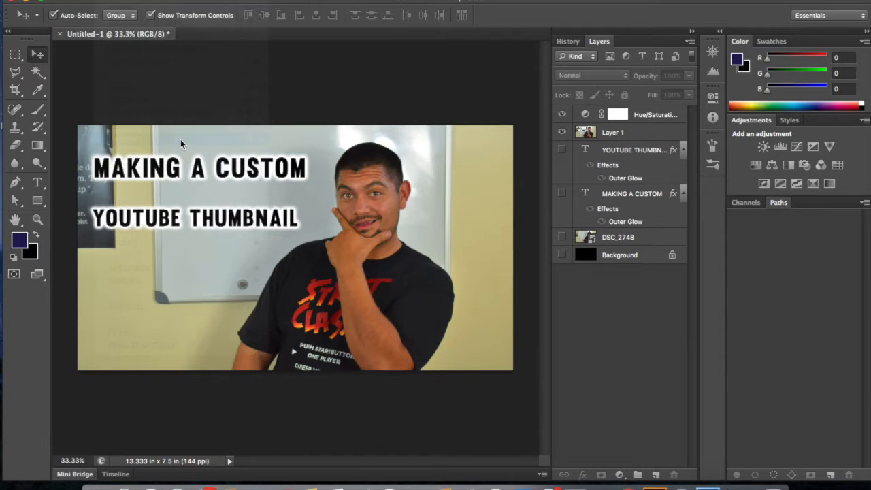
text(CUSTOM THUMBNAIL)
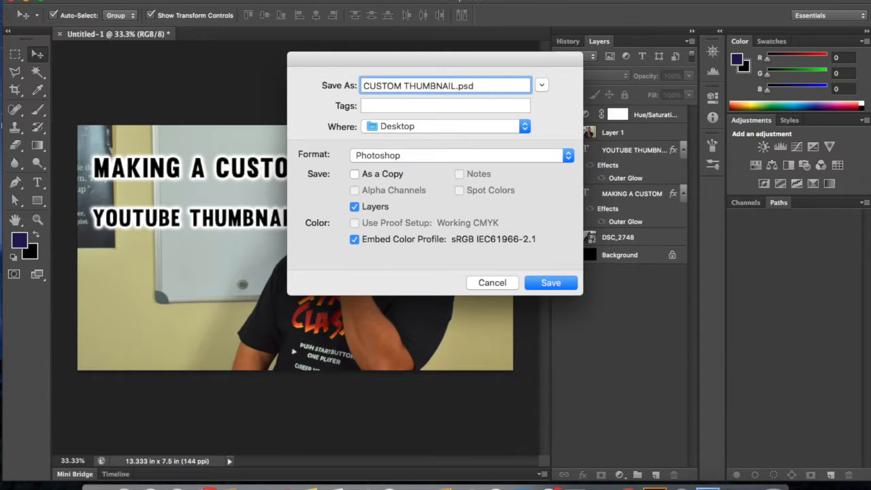
click(568, 158)
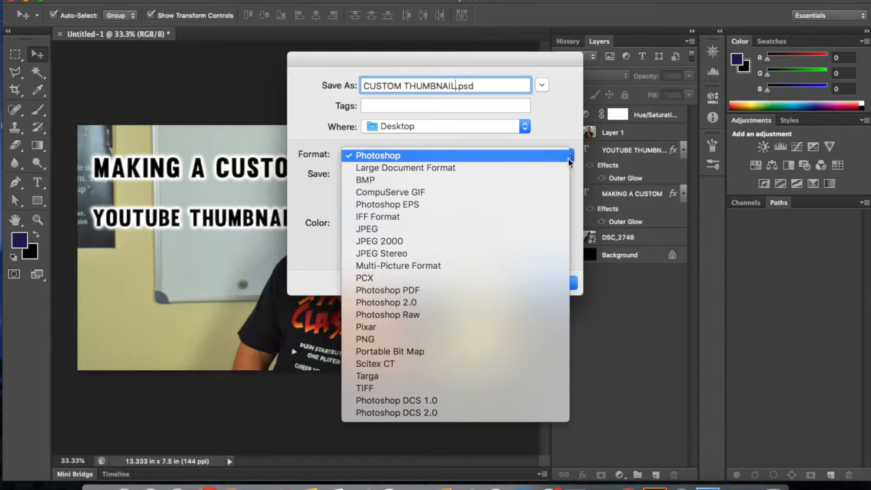
click(371, 229)
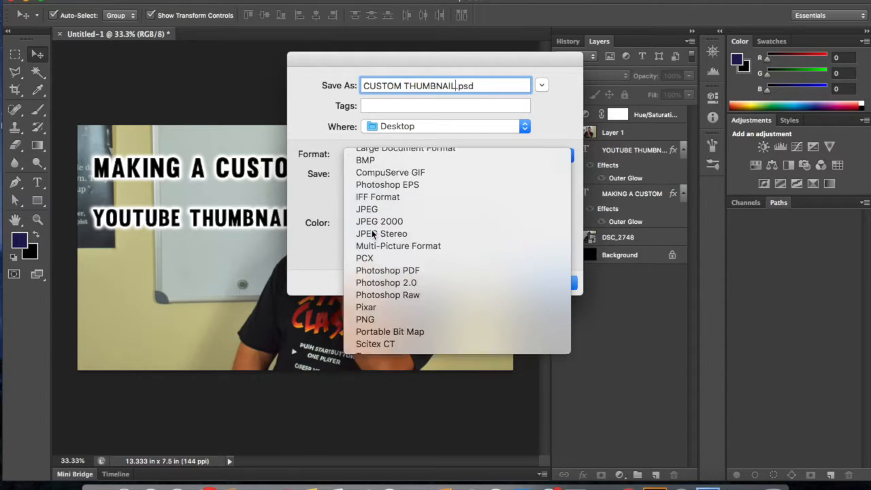
click(569, 283)
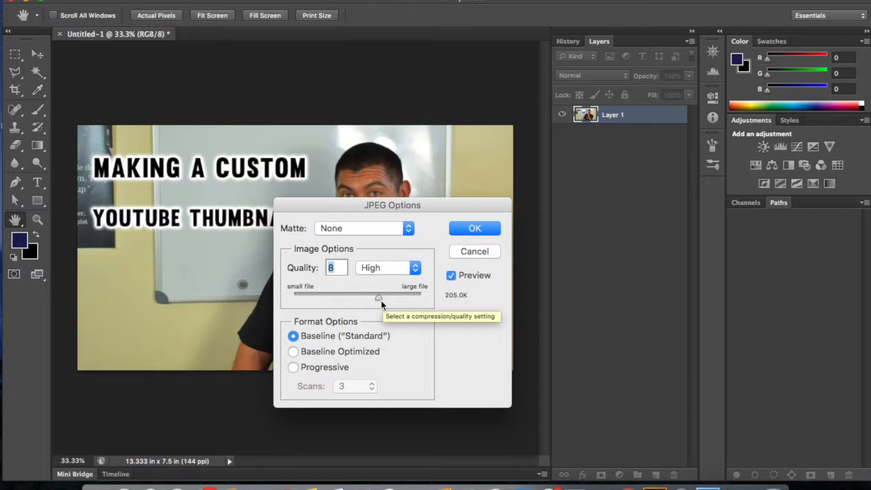
mouse_move(382, 300)
mouse_down()
mouse_move(301, 304)
mouse_move(382, 310)
mouse_up()
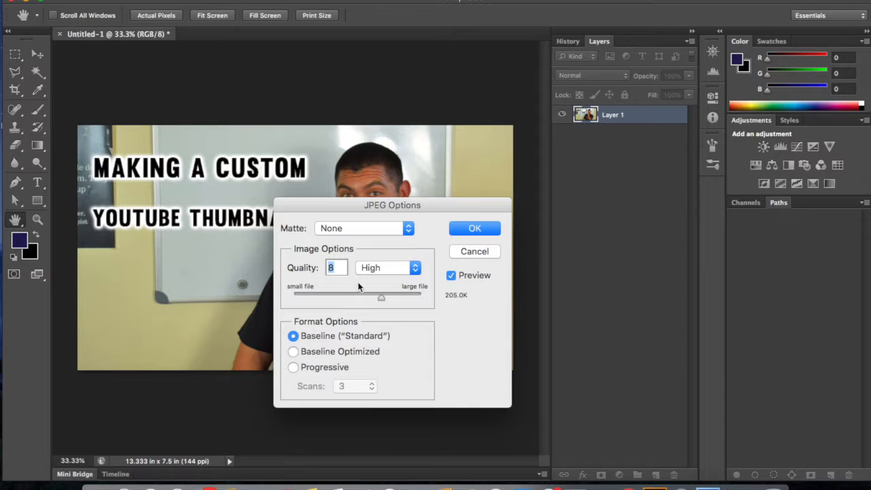
click(476, 228)
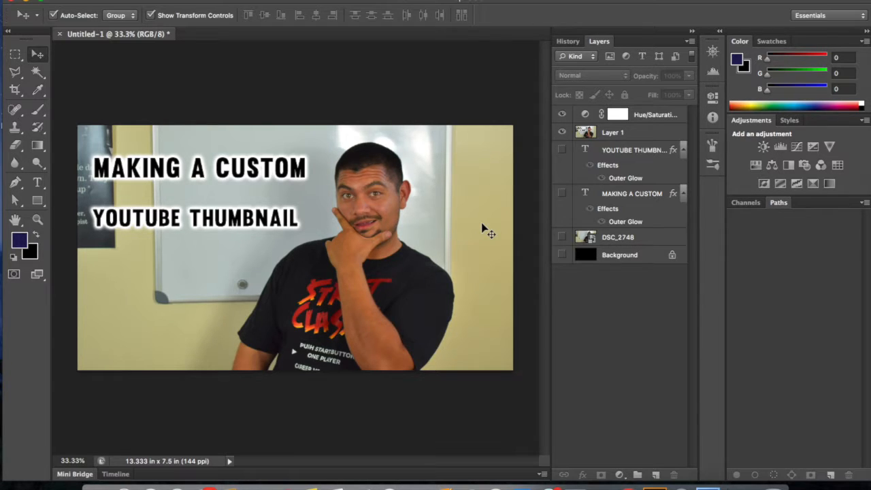
Step: Create a new 1920 by 1080 pixel document at 144 pixels/inch in RGB Color, 8 bit, with the background colour as contents
click(102, 2)
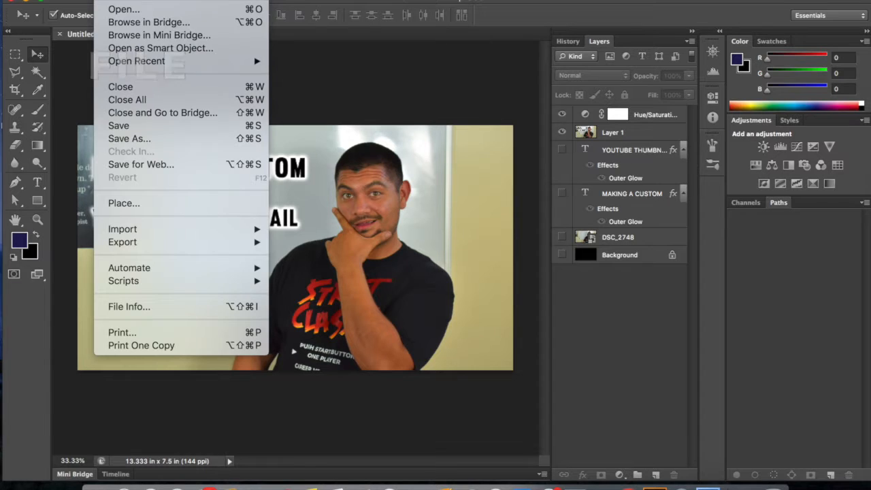
click(120, 2)
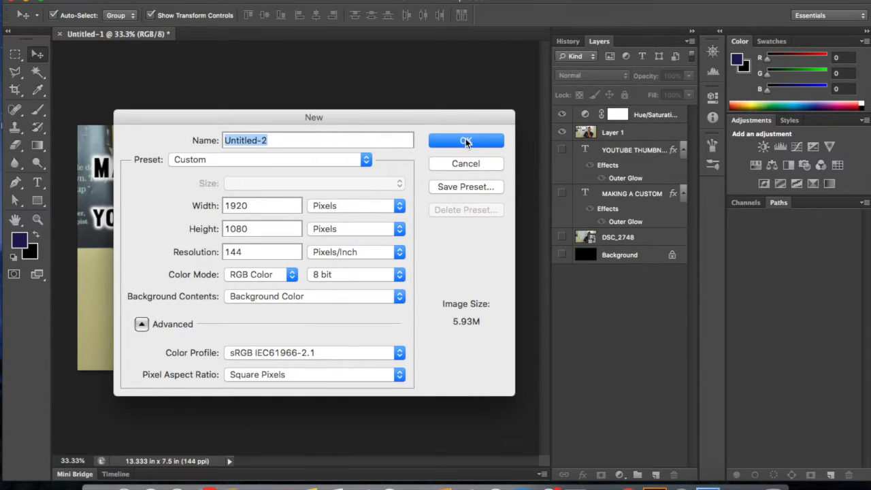
click(467, 142)
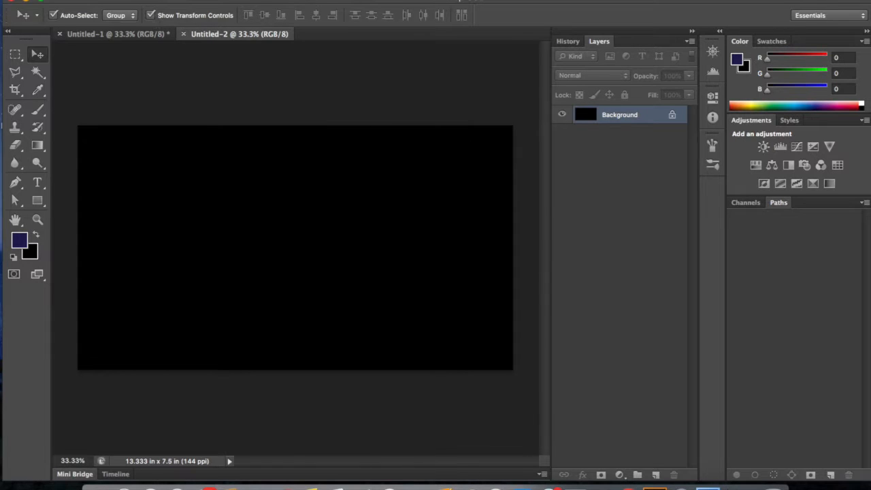
Step: Place DSC_2748.JPG from the Desktop and enlarge it from its upper-left corner to about 61%
click(102, 1)
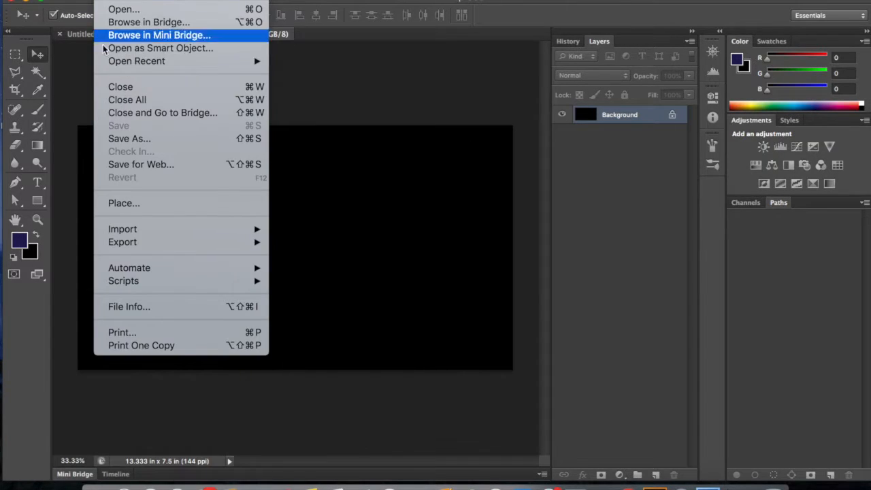
click(142, 203)
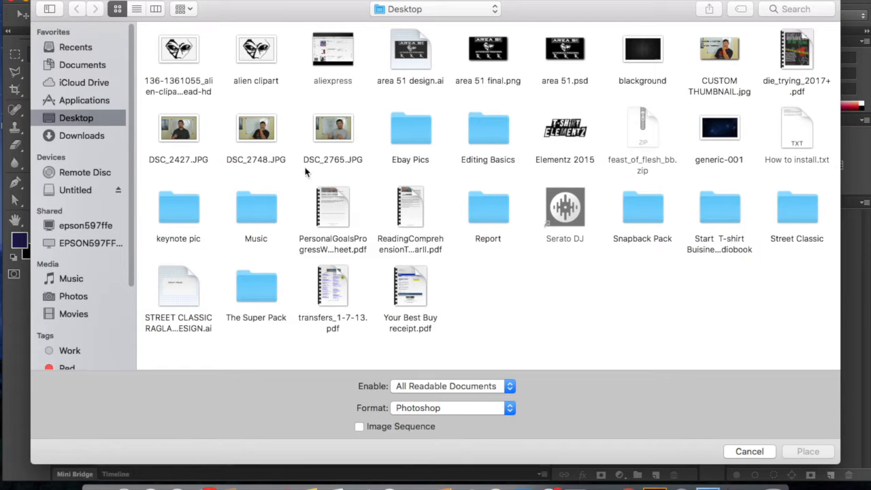
double_click(253, 138)
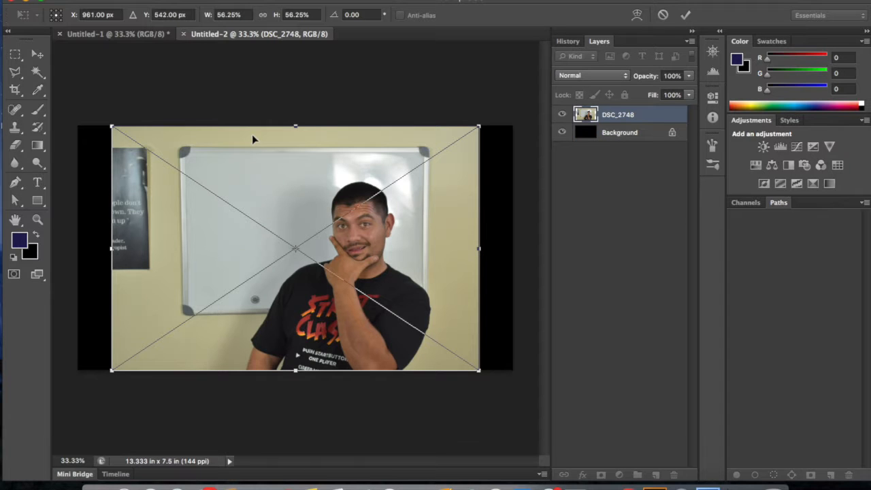
key(Return)
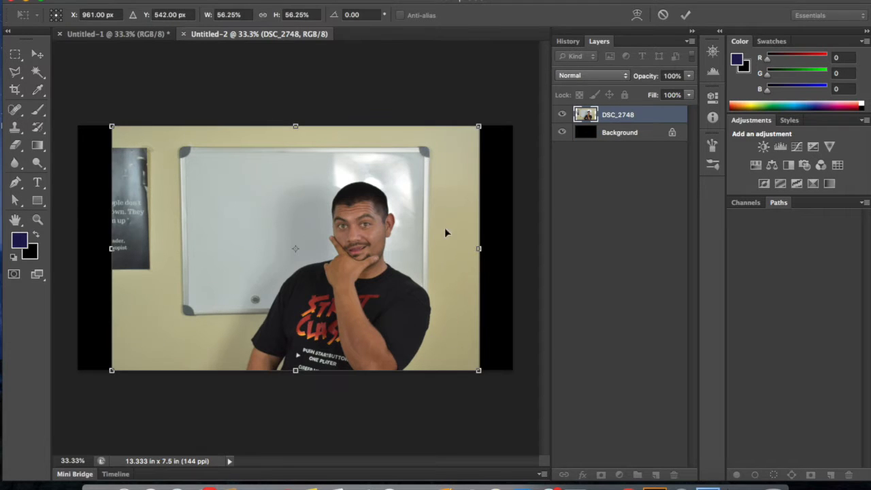
drag(111, 126, 80, 105)
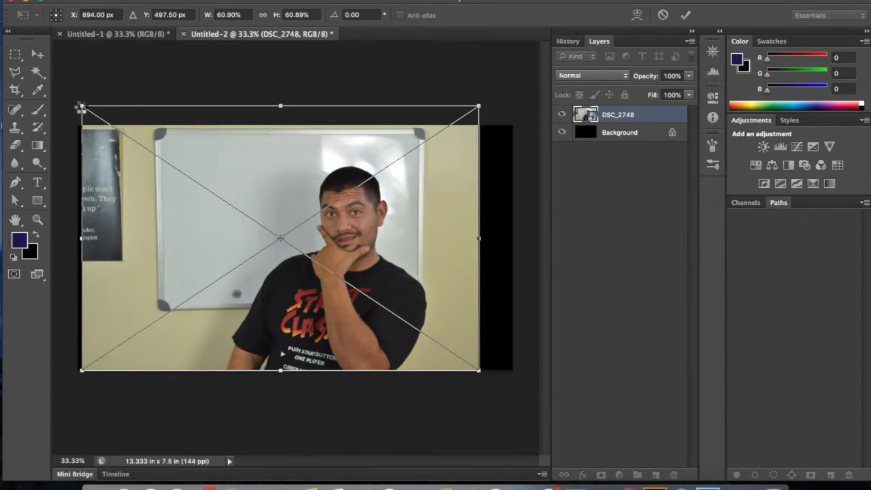
key(Return)
click(397, 82)
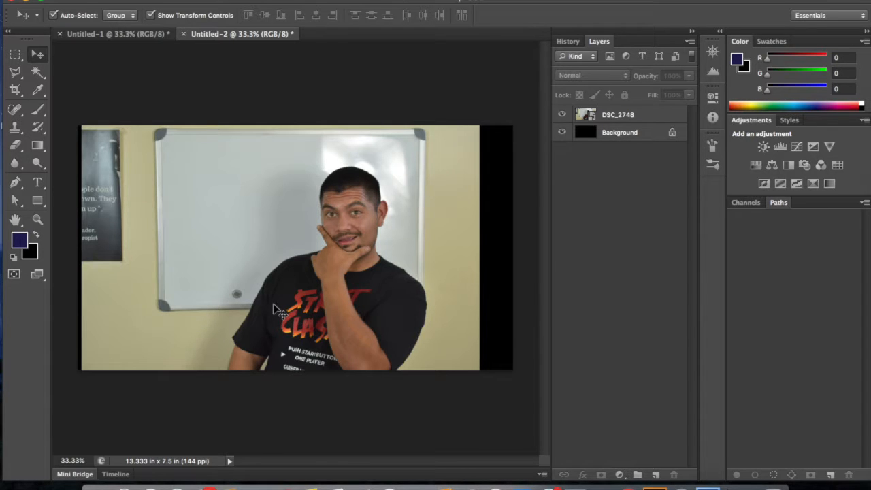
Step: Start a Pen path at the photo's bottom edge and trace the outer edge of the lowered arm up to the sleeve tip
key(super+equal)
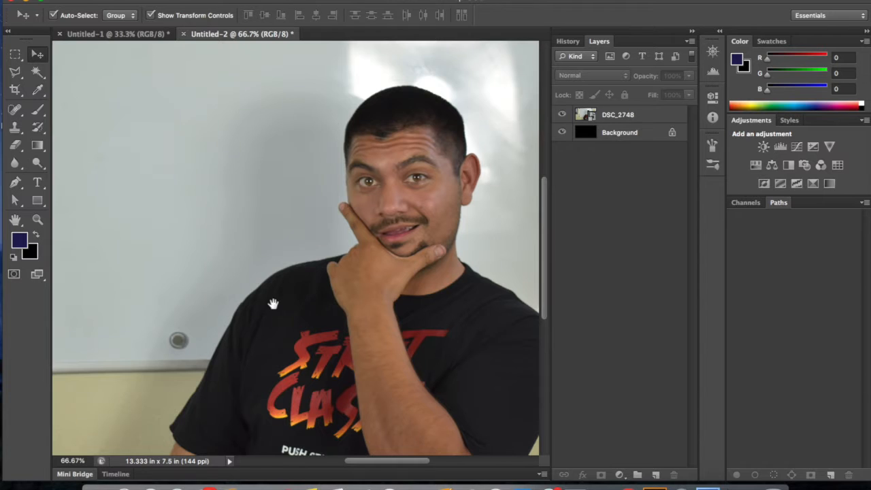
scroll(276, 306, down, 5)
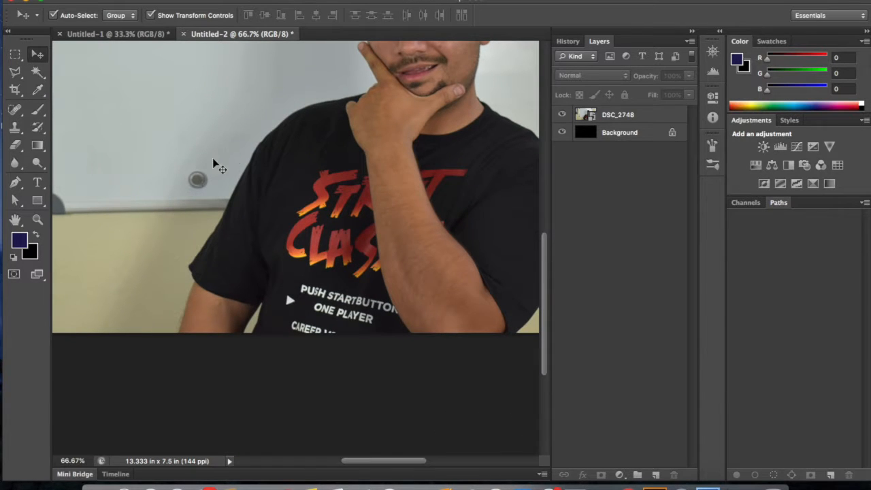
click(17, 182)
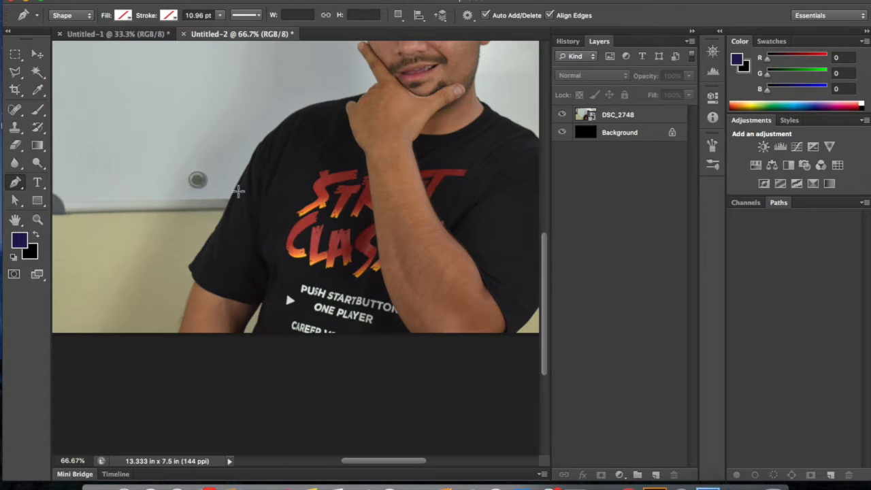
key(ctrl+plus)
key(ctrl+plus)
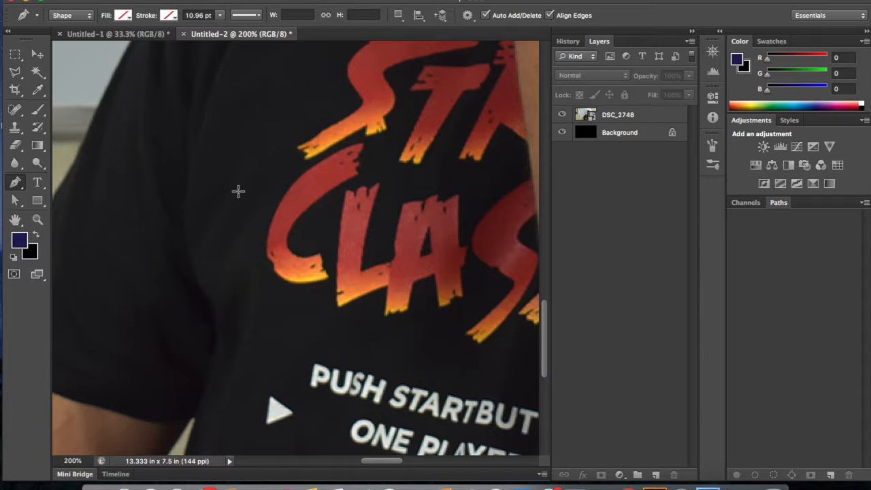
scroll(286, 211, left, 10)
scroll(286, 211, down, 5)
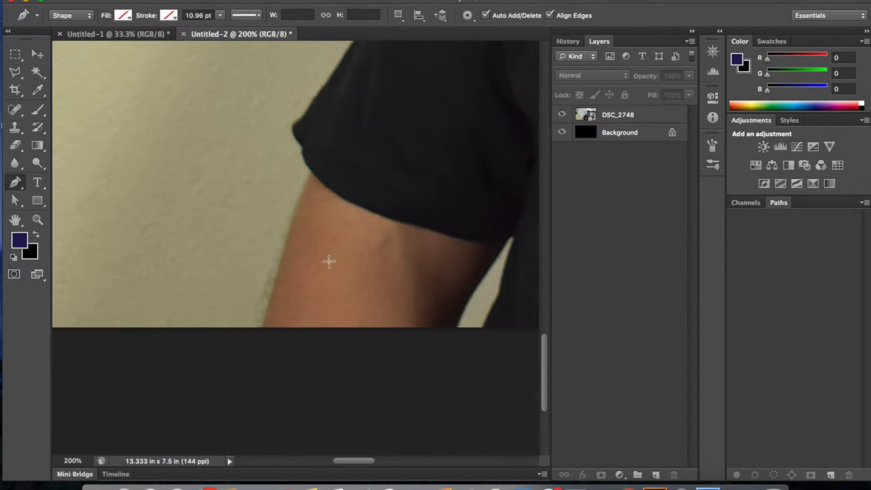
click(262, 327)
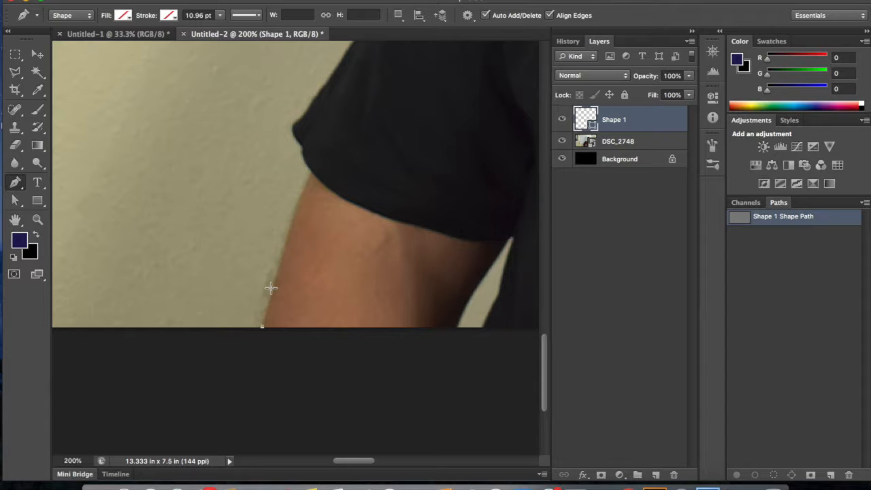
click(289, 229)
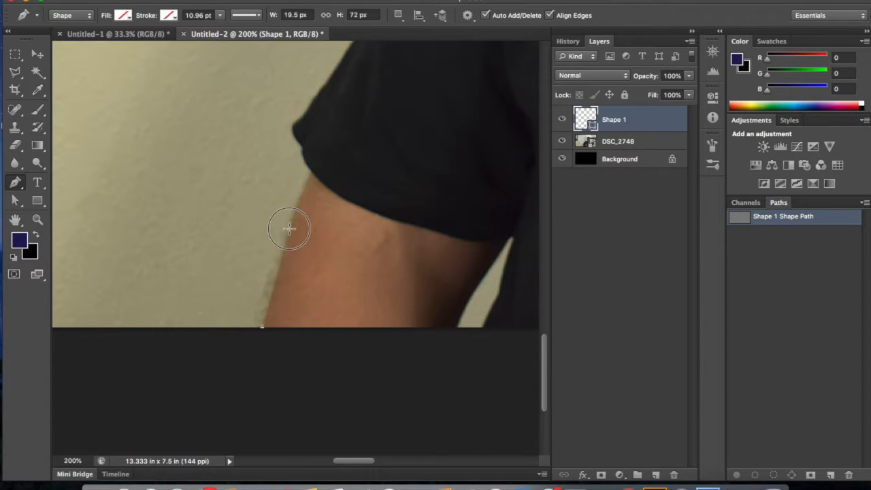
click(302, 188)
click(311, 171)
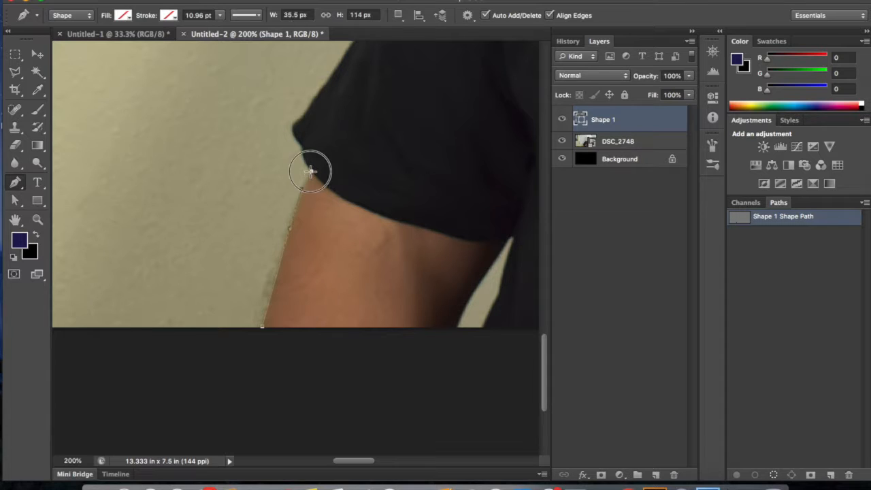
click(302, 158)
click(302, 145)
click(292, 131)
Step: Continue the Pen path up the outer edge of the sleeve towards the man's shoulder
scroll(289, 128, up, 3)
click(275, 207)
click(288, 182)
click(305, 155)
click(331, 113)
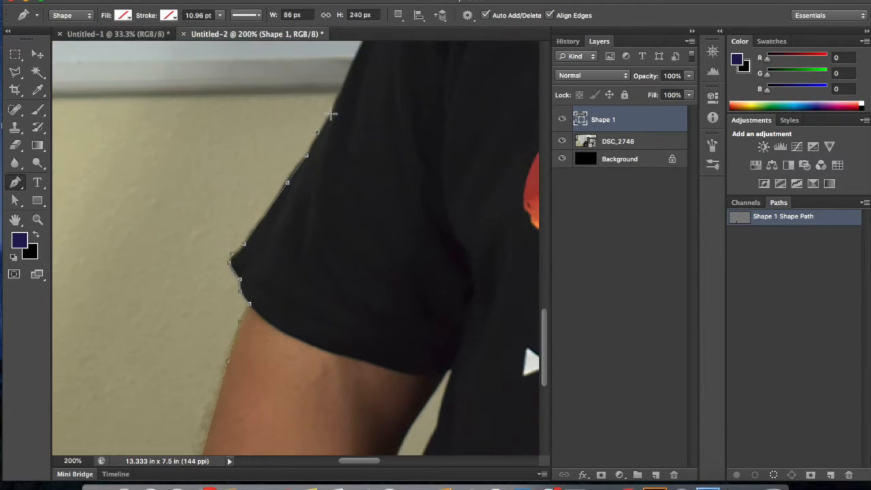
click(350, 65)
scroll(253, 260, up, 5)
click(259, 228)
click(276, 193)
click(285, 169)
click(303, 142)
click(313, 131)
Step: Trace the path over the curve of the shoulder to the hand held against the chin
mouse_move(386, 92)
mouse_down()
mouse_move(209, 269)
mouse_move(284, 217)
mouse_up()
click(225, 242)
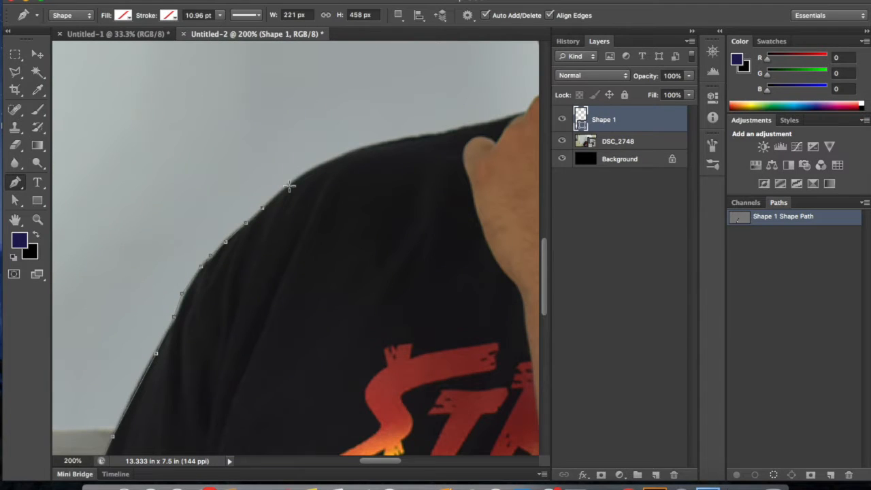
click(380, 143)
click(447, 131)
click(484, 122)
drag(496, 119, 350, 189)
click(370, 185)
click(383, 172)
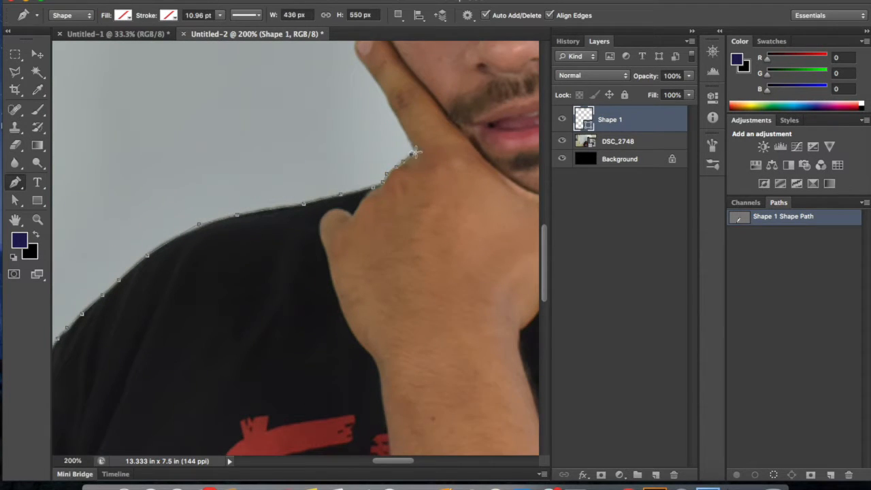
Step: Trace the path along the raised finger and around its tip to the cheek
drag(414, 152, 447, 235)
click(417, 181)
click(393, 145)
click(385, 133)
click(391, 116)
click(411, 117)
click(416, 119)
Step: Carry the path from the fingertip up the side of the face and along the hairline
scroll(416, 119, up, 5)
click(407, 195)
click(407, 149)
drag(402, 119, 429, 282)
click(427, 257)
click(433, 209)
click(444, 175)
drag(452, 162, 458, 158)
Step: Trace the path over the top of the hair and down the other side of the head to the ear
drag(440, 192, 320, 333)
drag(395, 240, 427, 224)
mouse_move(478, 211)
mouse_down()
mouse_move(505, 212)
mouse_move(236, 197)
mouse_up()
drag(323, 222, 341, 236)
click(377, 264)
click(396, 298)
click(405, 350)
click(406, 403)
click(421, 394)
Step: Trace the path around the outer rim of the ear to the base of the earlobe
scroll(401, 224, down, 5)
click(395, 234)
click(397, 260)
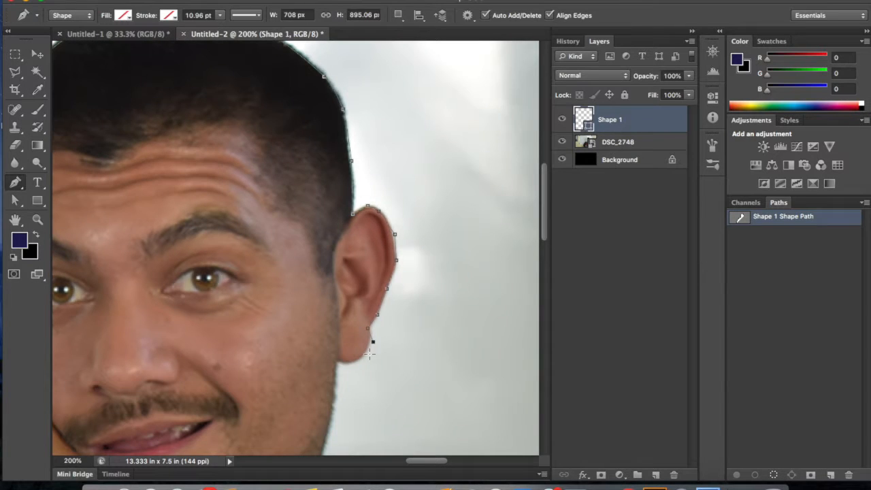
click(364, 355)
click(346, 365)
click(338, 363)
Step: Trace the path down the jaw and neck and onto the edge of the shirt collar
drag(367, 336, 393, 143)
click(361, 192)
click(352, 245)
click(346, 267)
click(350, 303)
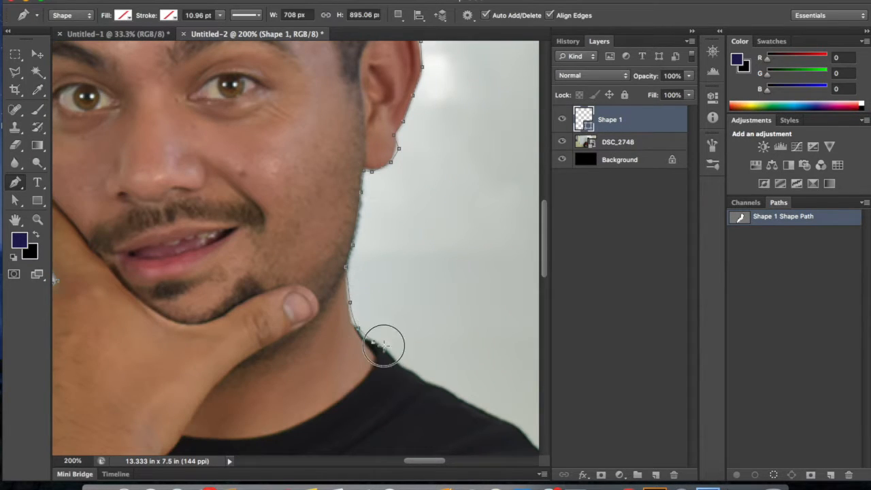
click(418, 378)
Step: Continue the path from the collar across the second shoulder and onto the upper sleeve
drag(448, 333, 214, 137)
click(288, 242)
click(327, 279)
click(366, 304)
drag(381, 280, 321, 81)
click(325, 126)
click(345, 159)
click(361, 252)
click(355, 289)
Step: Trace the path down the outer edge of the bent arm's sleeve to the photo's bottom edge
drag(378, 254, 473, 136)
click(439, 243)
click(433, 260)
click(424, 272)
click(412, 301)
drag(410, 287, 428, 91)
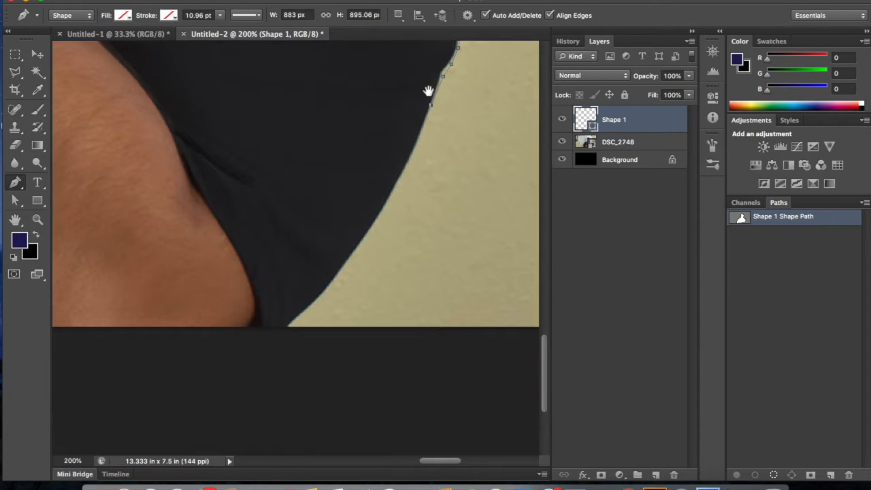
click(367, 233)
click(335, 273)
click(287, 326)
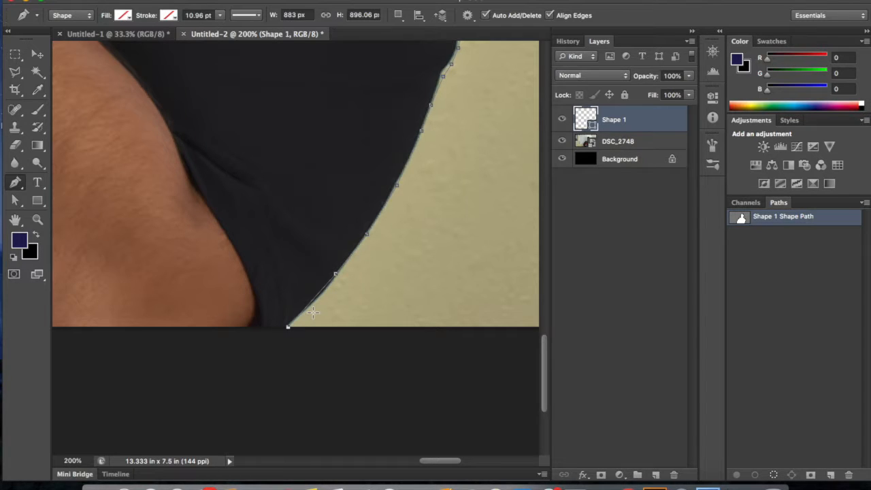
Step: Close the outline path along the photo's bottom edge at its starting point on the other arm
key(super+minus)
key(super+minus)
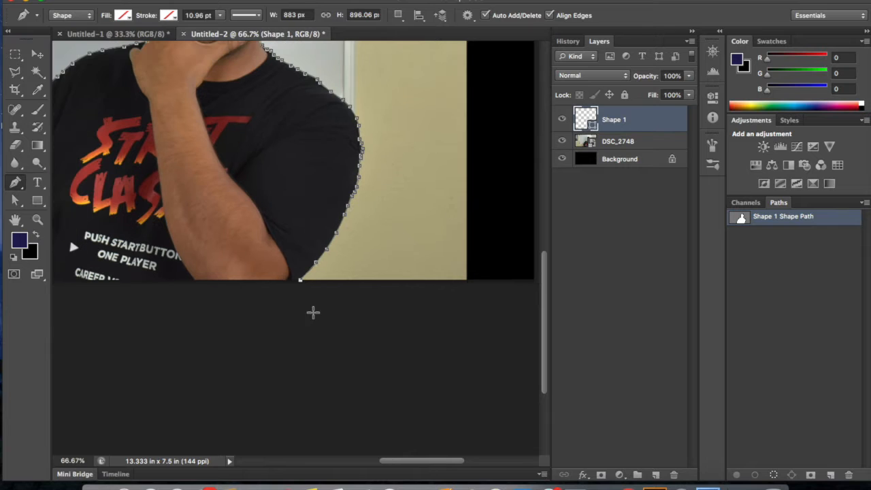
drag(312, 312, 447, 276)
click(97, 243)
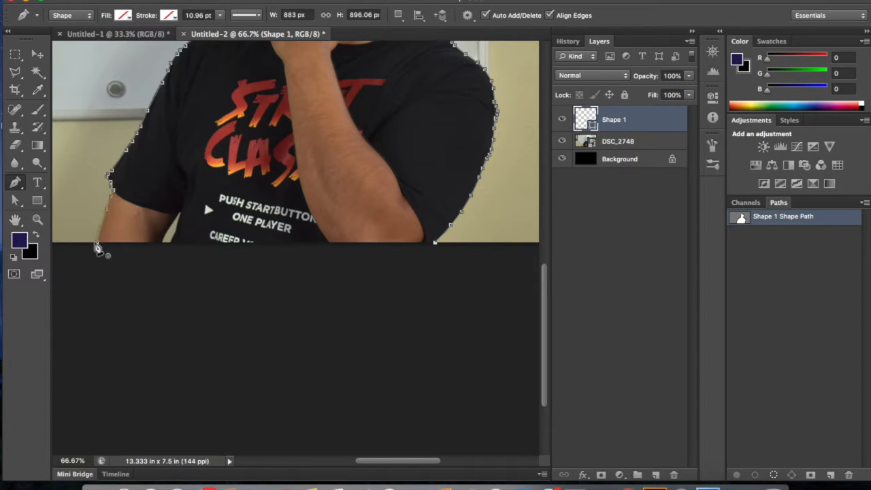
click(97, 244)
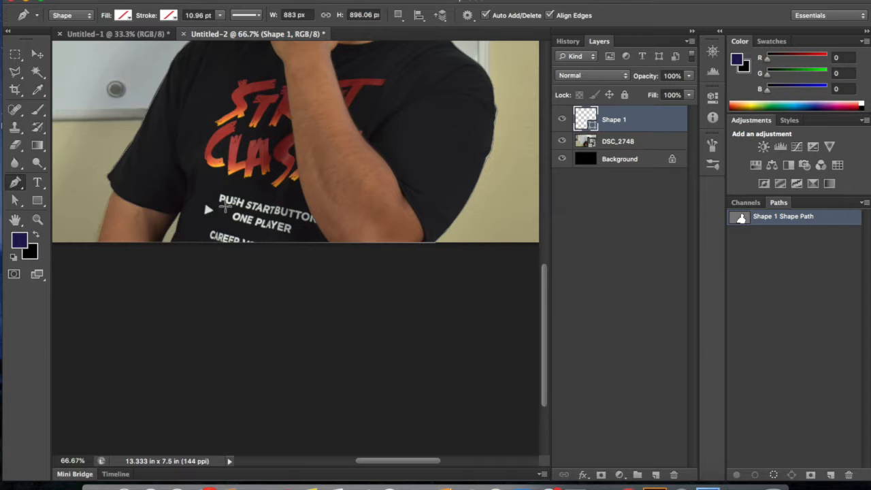
Step: Turn the closed path into a new anti-aliased selection with a feather radius of 0 pixels
right_click(235, 190)
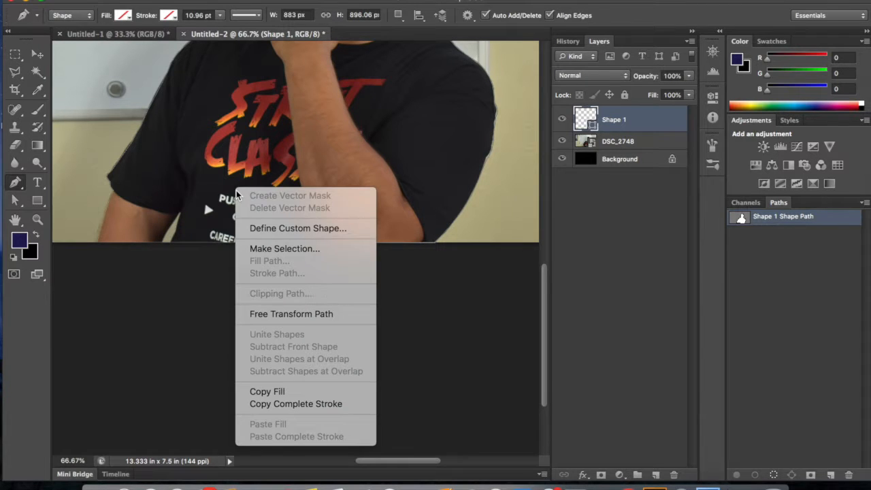
click(314, 250)
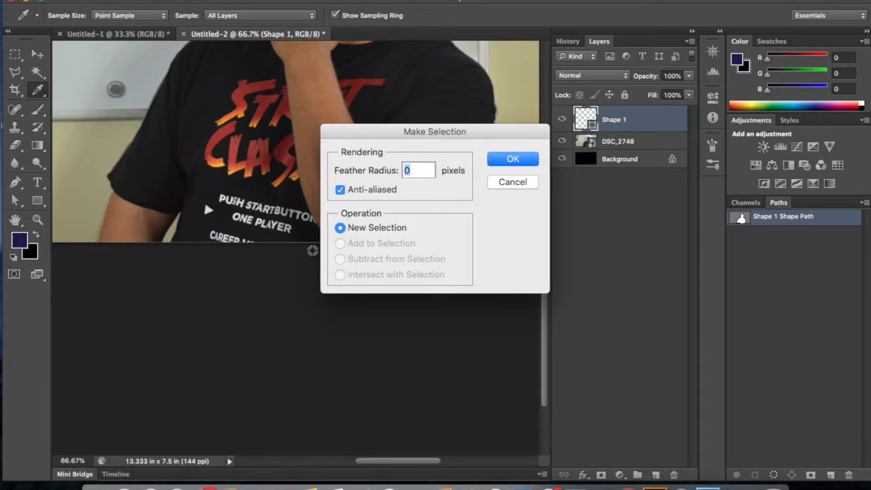
click(513, 159)
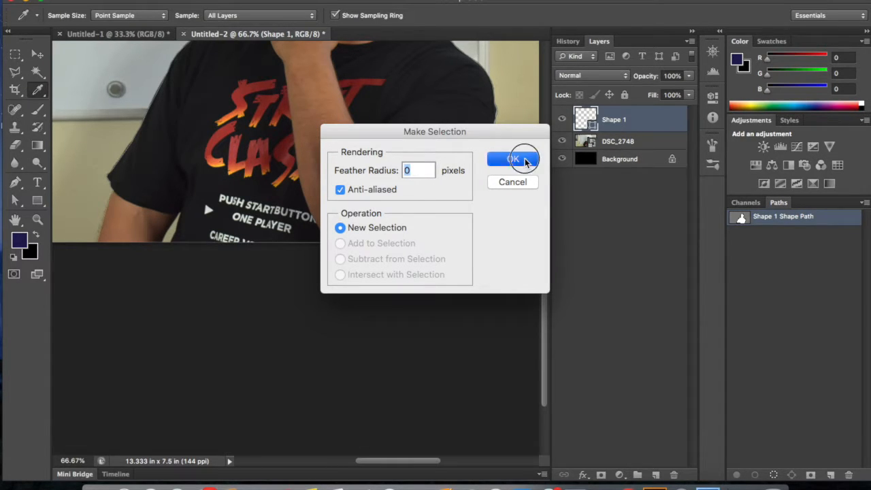
Step: Add a layer mask from the selection and move it from the Shape 1 layer onto the DSC_2748 photo layer
drag(434, 143, 452, 315)
drag(401, 134, 365, 204)
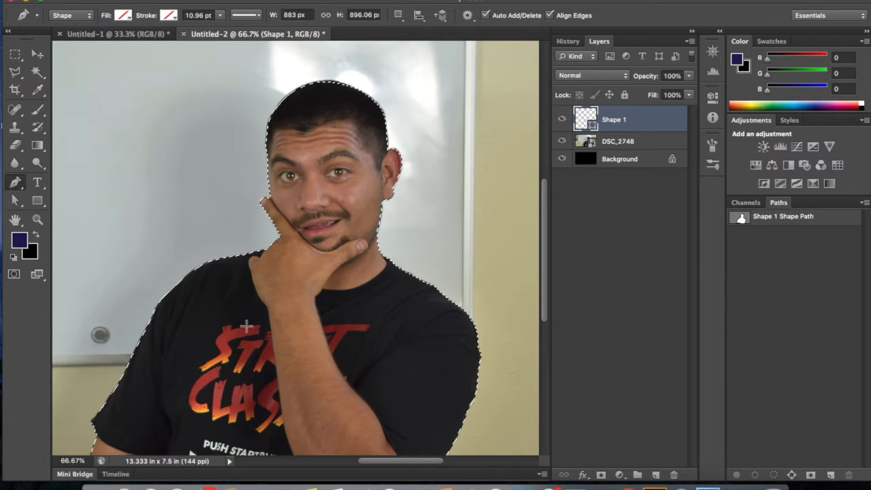
drag(164, 337, 175, 228)
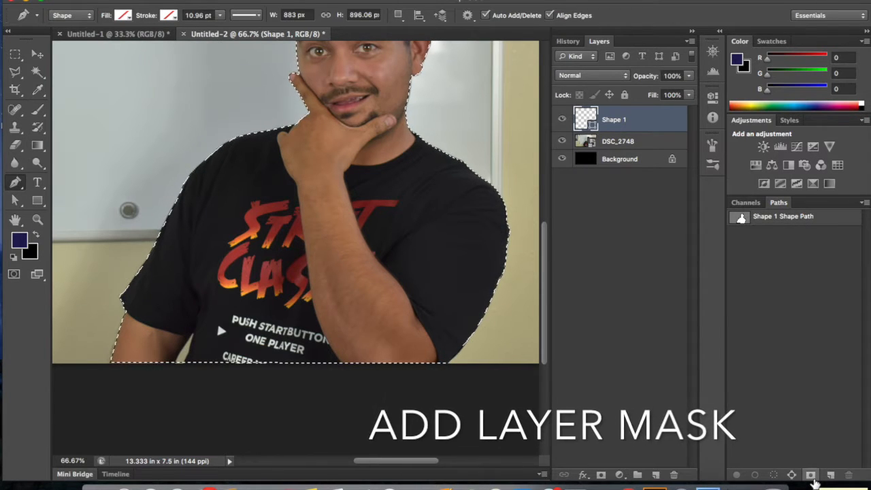
click(812, 476)
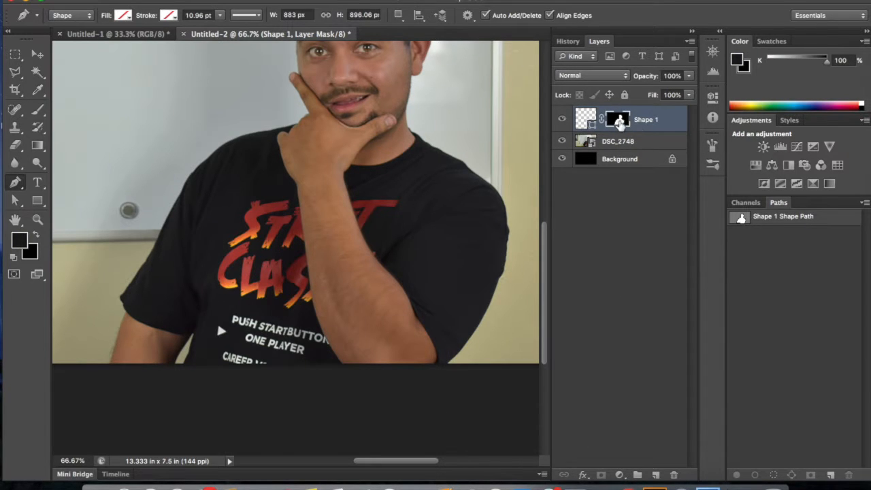
drag(620, 121, 621, 143)
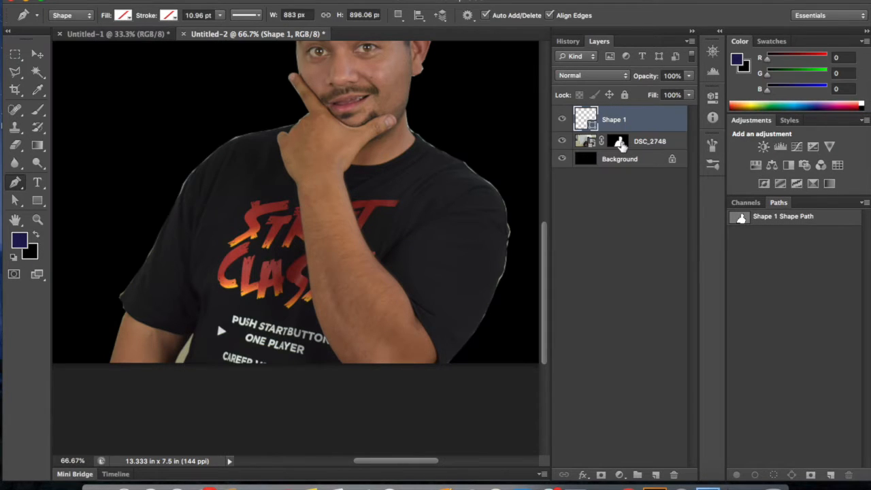
Step: Delete the Shape 1 layer and move the cut-out man horizontally toward the right side of the canvas
key(super+minus)
key(super+minus)
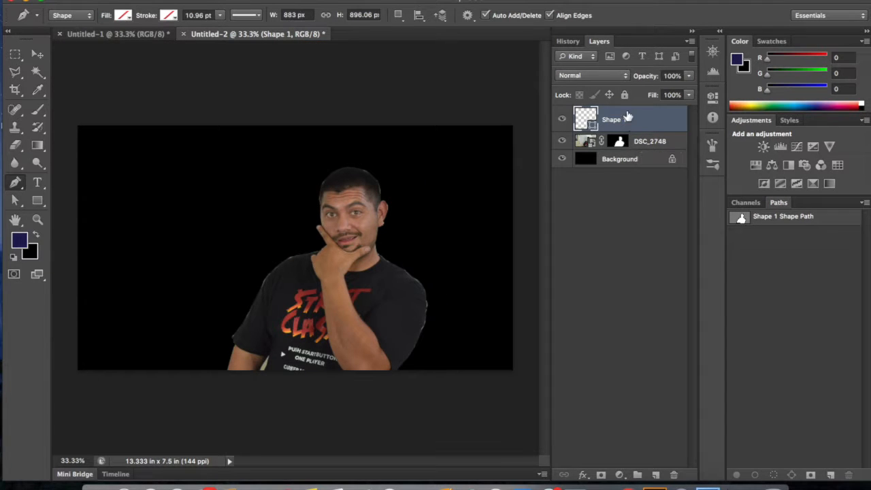
drag(624, 120, 674, 475)
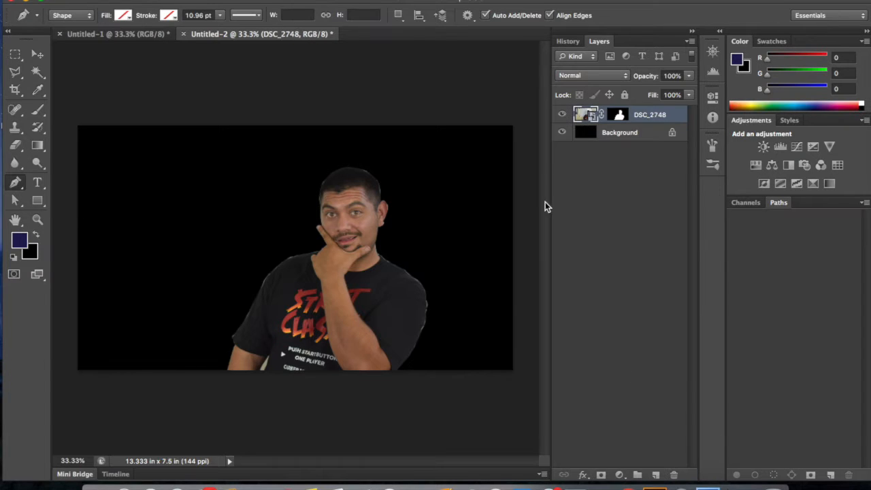
click(30, 59)
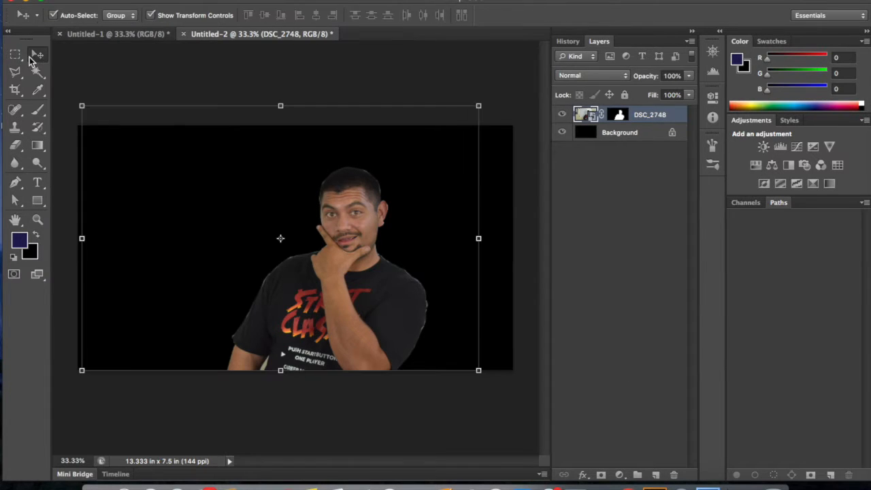
drag(366, 289, 409, 289)
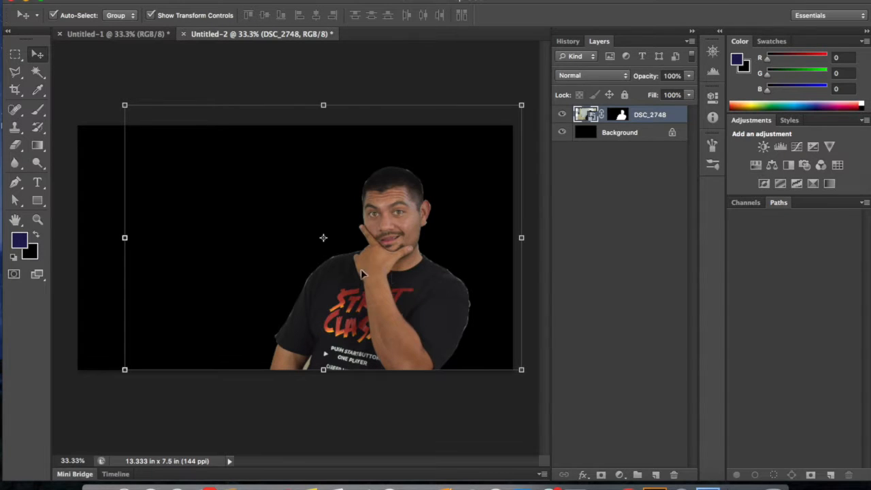
Step: Add an Outer Glow effect to the DSC_2748 layer and set its colour to white (ffffff)
click(584, 476)
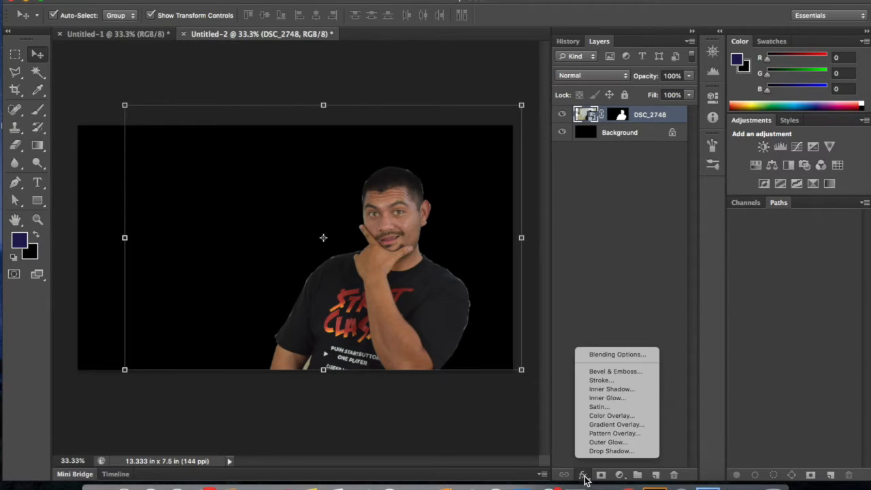
click(608, 442)
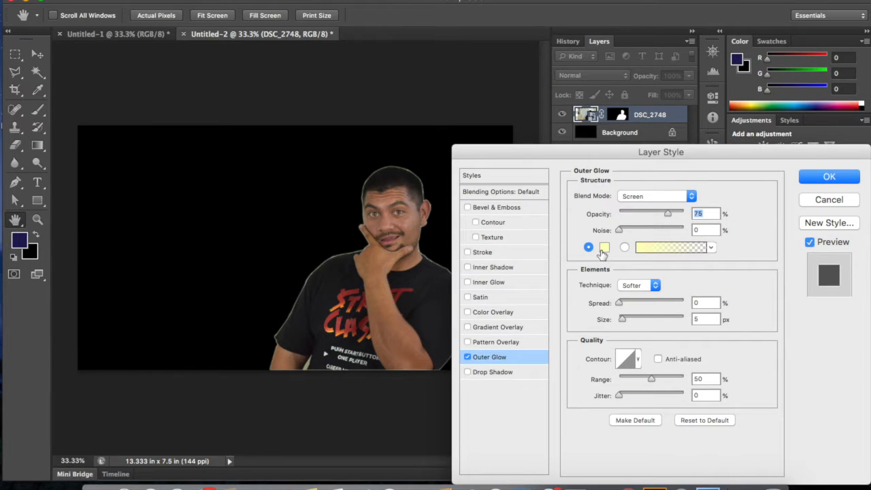
click(604, 247)
drag(439, 91, 418, 51)
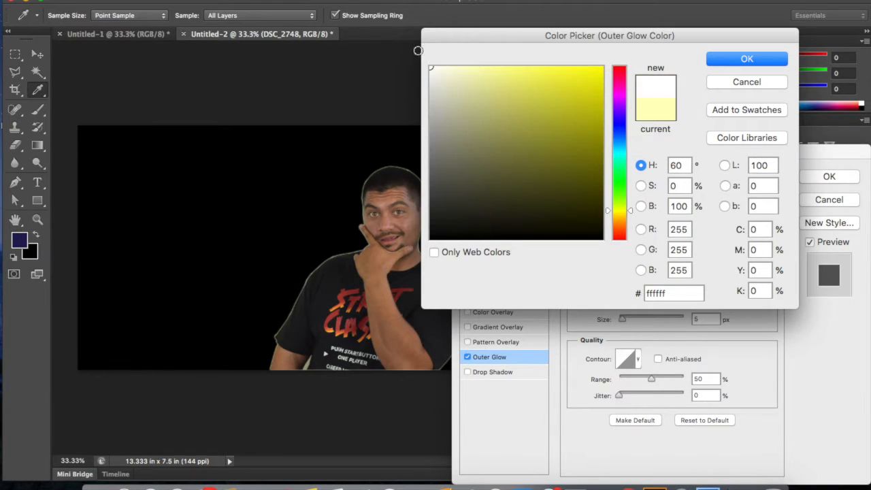
click(730, 60)
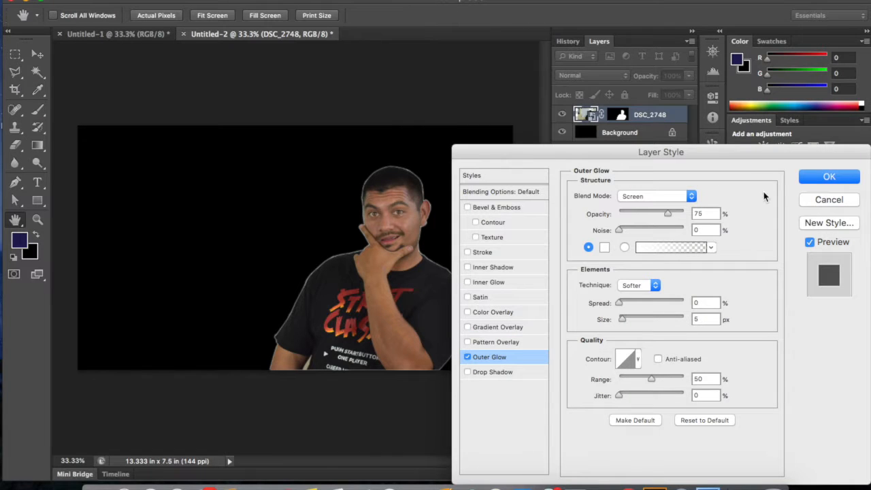
Step: Set the outer glow to 100% opacity, 14% spread and 40 px size, and apply the layer style
drag(668, 215, 692, 219)
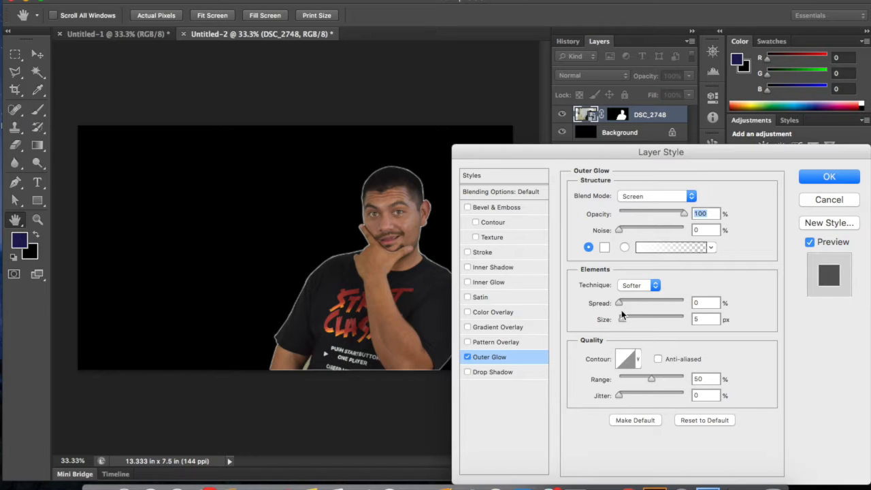
mouse_move(622, 317)
mouse_down()
mouse_move(623, 308)
mouse_move(685, 306)
mouse_move(630, 299)
mouse_move(636, 321)
mouse_move(659, 329)
mouse_move(685, 322)
mouse_move(633, 317)
mouse_up()
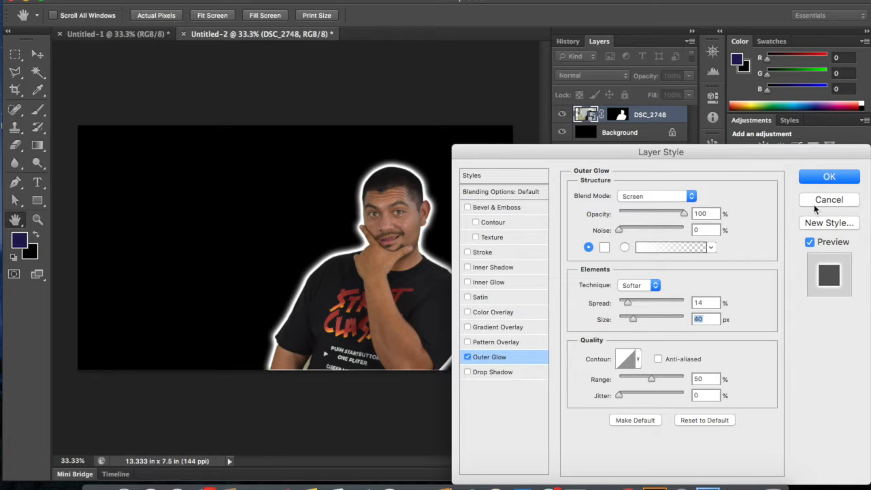
click(824, 180)
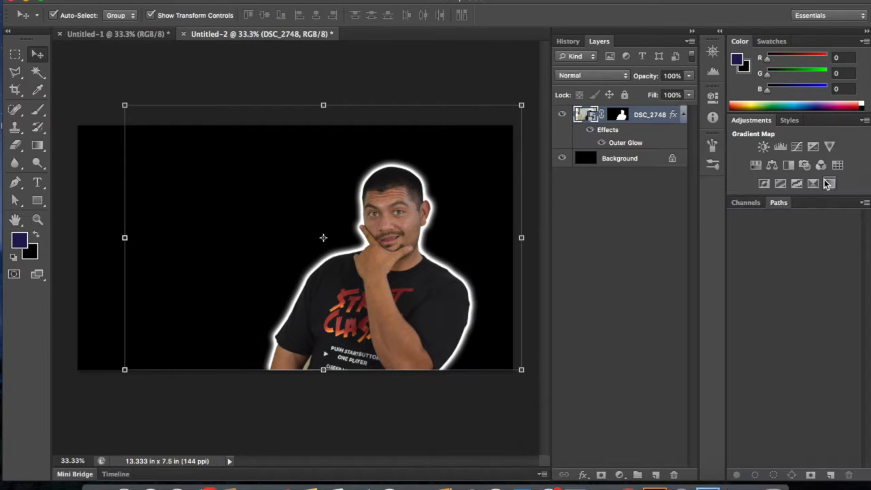
Step: Scale the glowing man down slightly and place him in the lower-right corner of the canvas
drag(121, 99, 151, 120)
drag(437, 325, 453, 329)
key(Return)
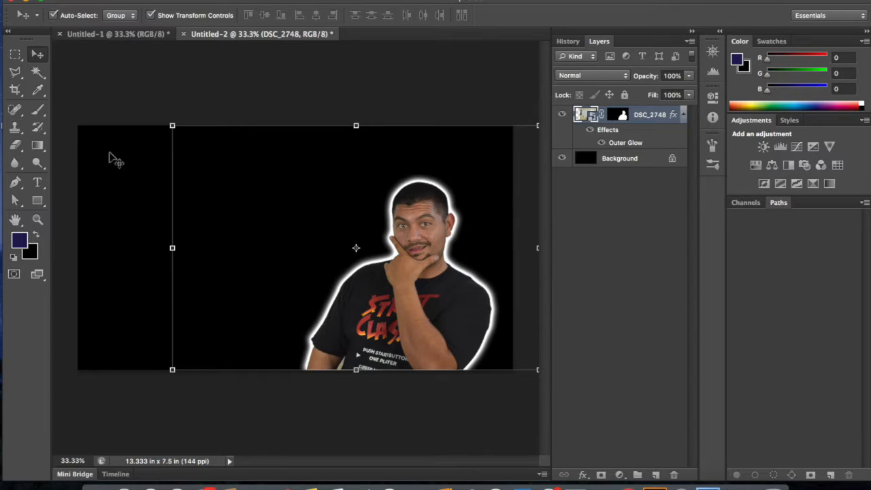
Step: Start a text line in the canvas's upper-left area and set the text colour to white
key(t)
click(111, 168)
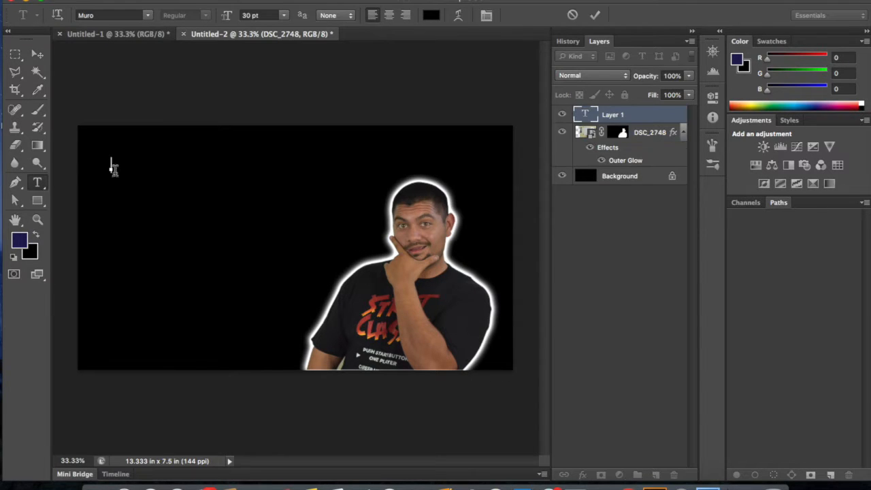
click(433, 23)
drag(441, 86, 433, 66)
click(751, 59)
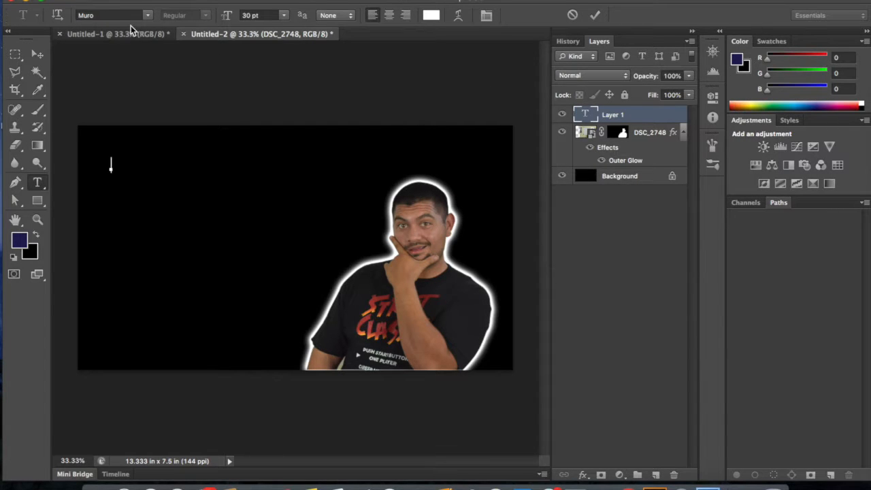
Step: Set the new text line's font to Feast of Flesh BB
click(147, 15)
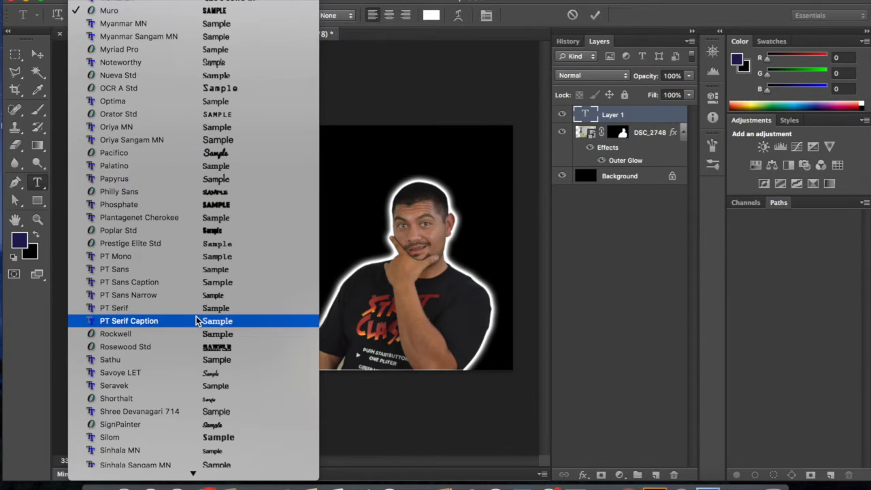
click(350, 83)
drag(105, 13, 57, 14)
text(Feast of Flesh BB)
key(Return)
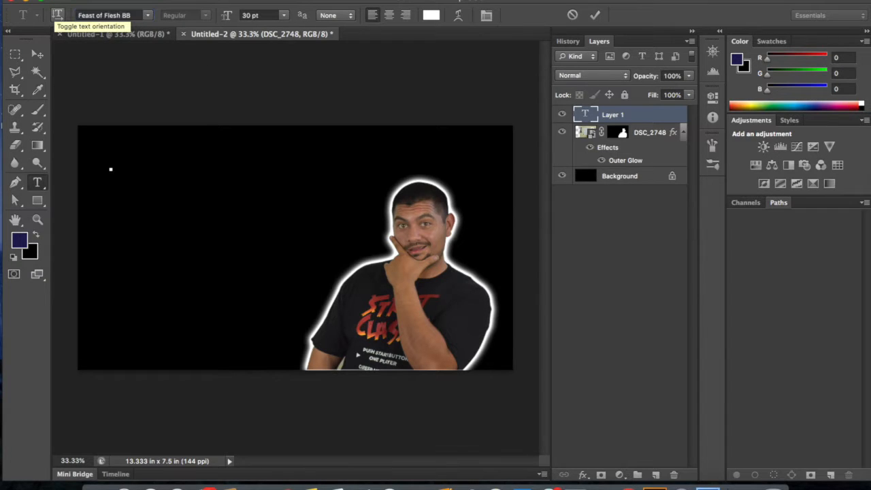
Step: Enter the title line "MAKING A CUSTOM YOUTUBE" and enlarge it to about 168%
text(MAKING A CUSTOM )
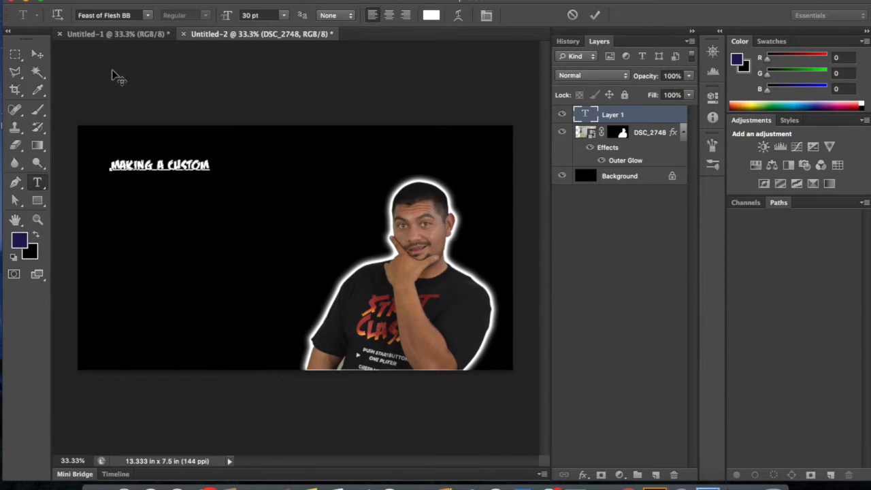
text(YOUTUBE)
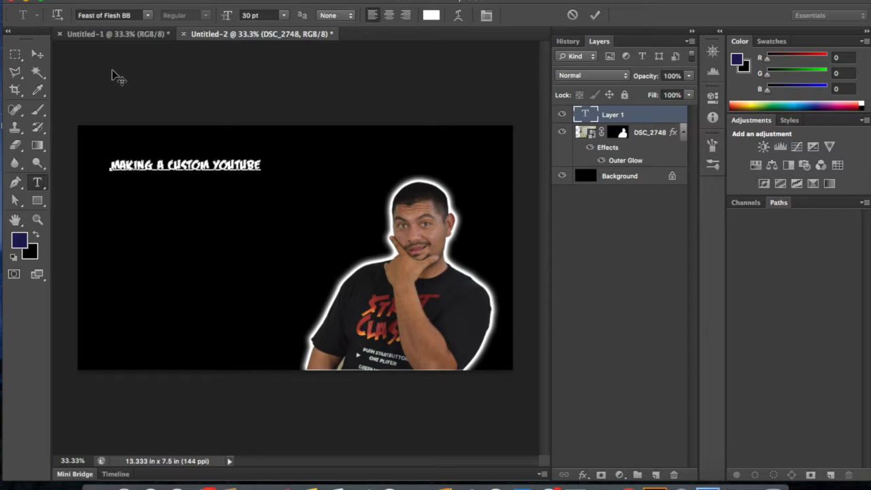
click(38, 54)
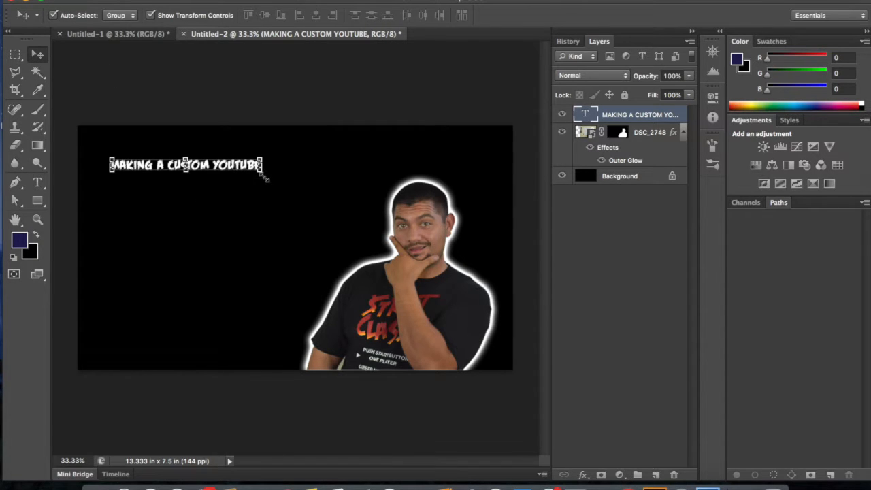
drag(259, 171, 355, 240)
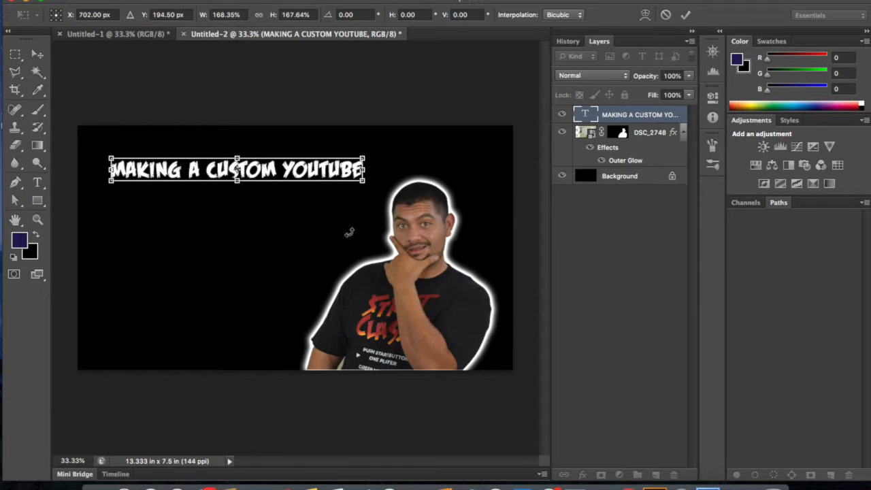
key(Return)
Step: Add a separate text line reading "THUMBNAIL" below the first title line
key(t)
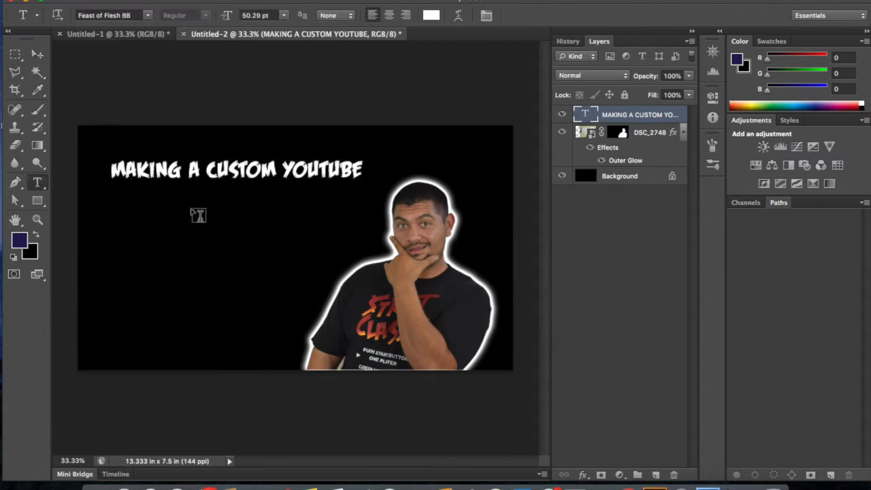
click(159, 213)
text(THUMBNAIL)
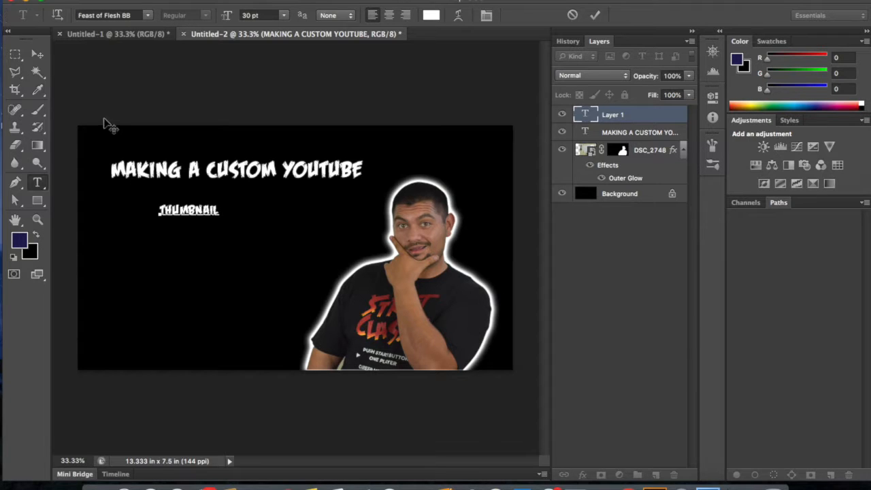
Step: Enlarge the THUMBNAIL text to about 271%, centre it lower beneath the first line, and apply the transformation
click(38, 54)
drag(221, 217, 315, 285)
drag(270, 231, 260, 258)
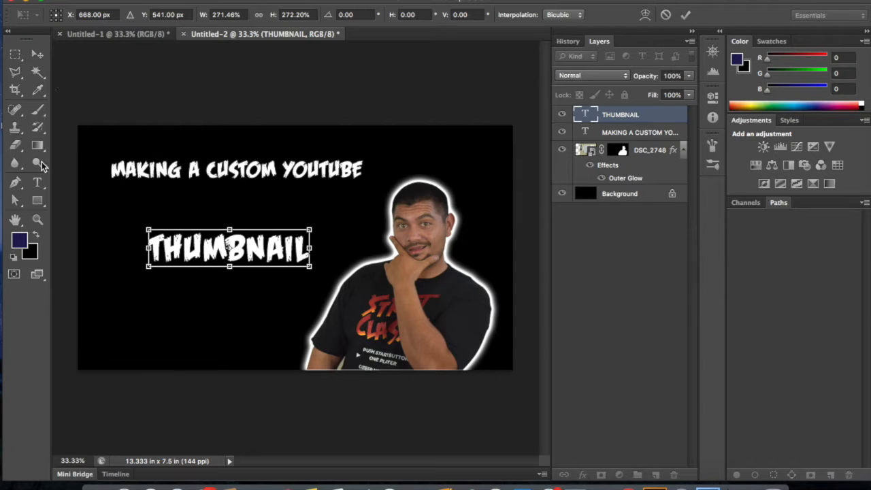
click(38, 182)
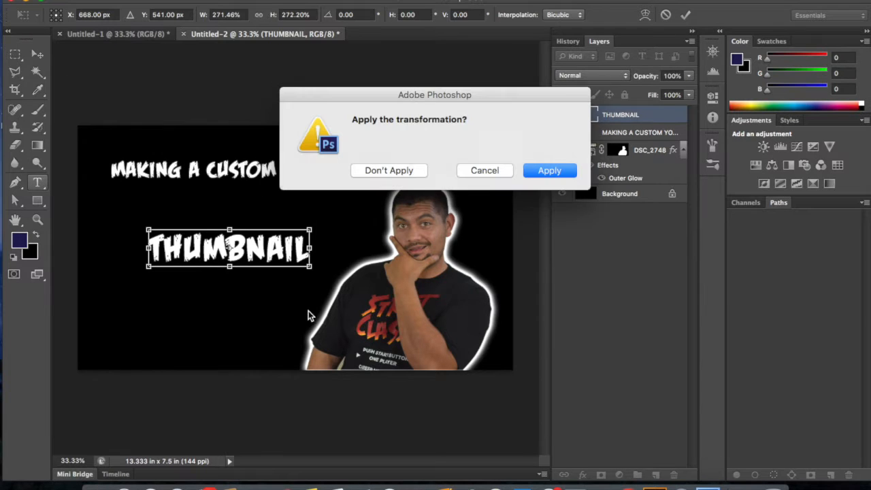
click(551, 170)
Step: Recolour the whole word THUMBNAIL in a strong red and finish editing the text
drag(310, 251, 108, 234)
click(431, 15)
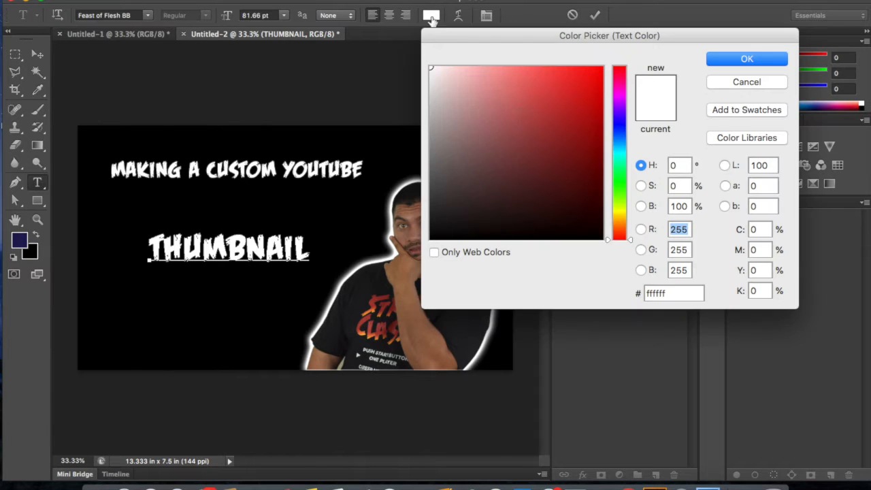
mouse_move(570, 92)
mouse_down()
mouse_move(597, 74)
mouse_move(592, 105)
mouse_move(597, 94)
mouse_up()
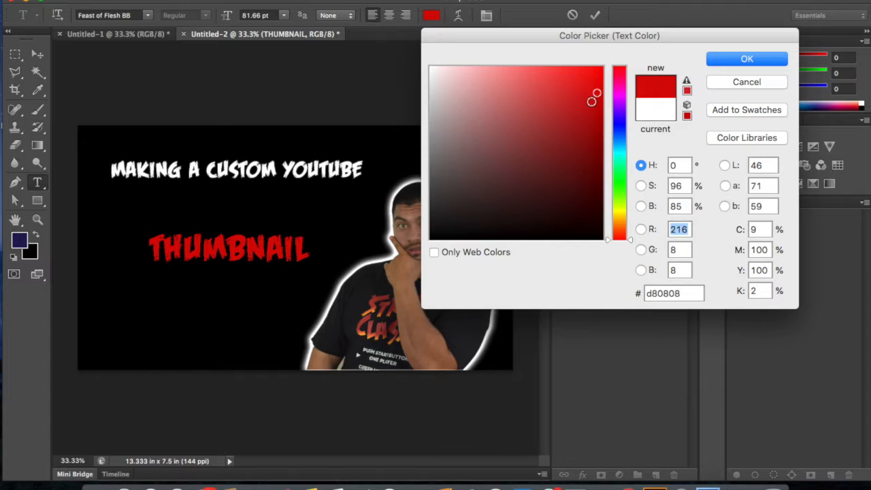
click(713, 61)
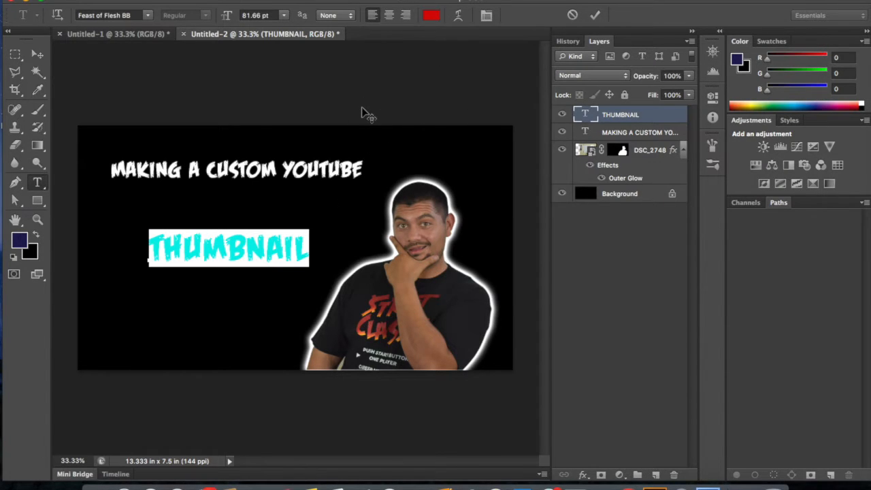
key(BackSpace)
key(ctrl+z)
click(42, 59)
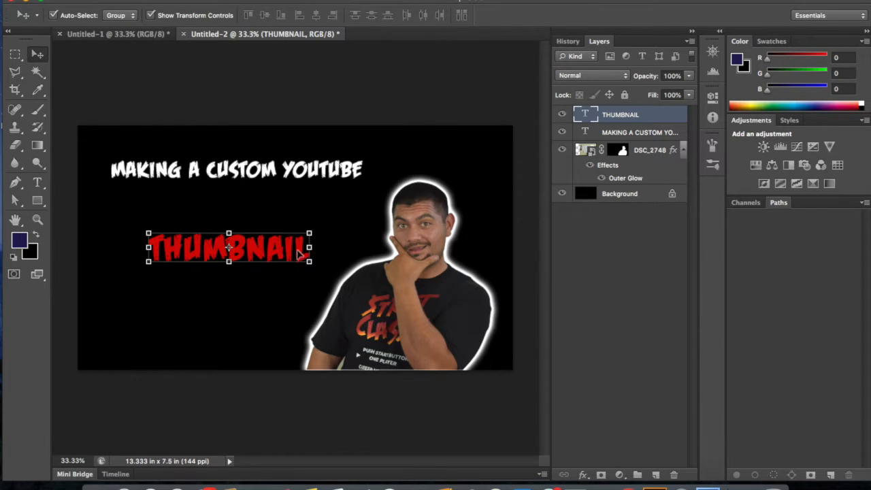
Step: Add an Outer Glow to the THUMBNAIL text in saturated yellow, with 100% opacity and an increased size
click(582, 474)
click(610, 444)
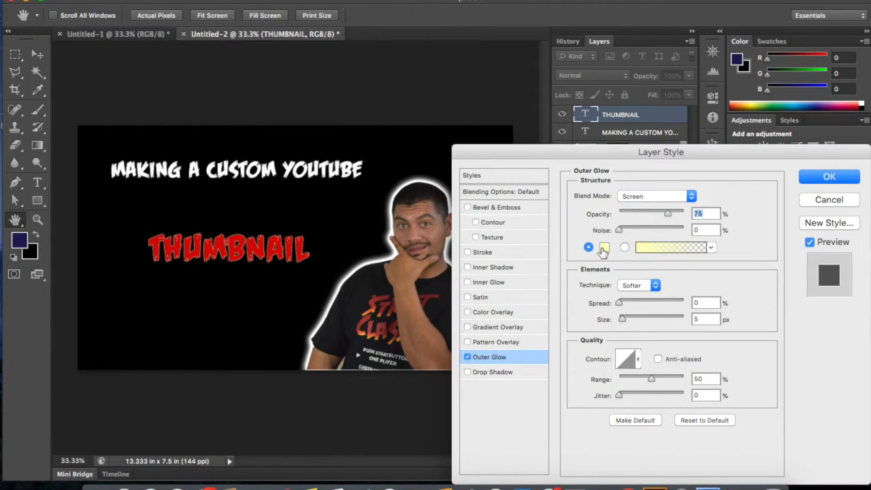
click(604, 247)
click(565, 74)
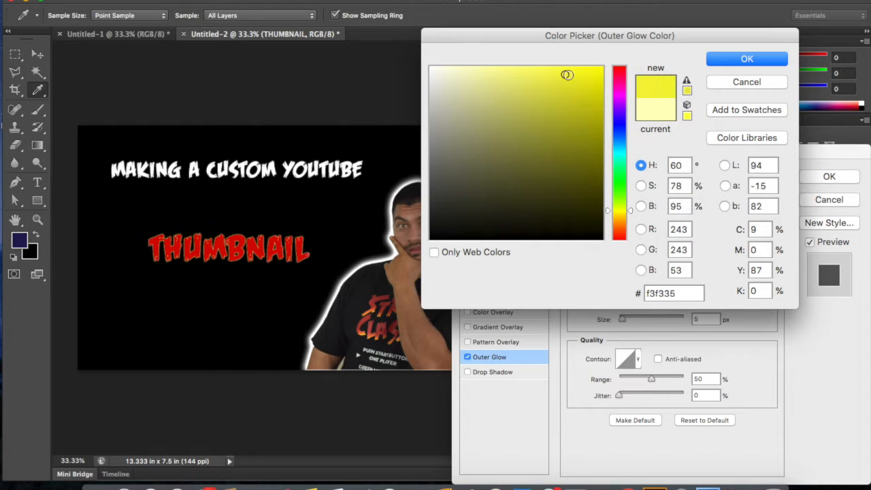
drag(595, 75, 597, 64)
click(747, 58)
drag(668, 214, 686, 214)
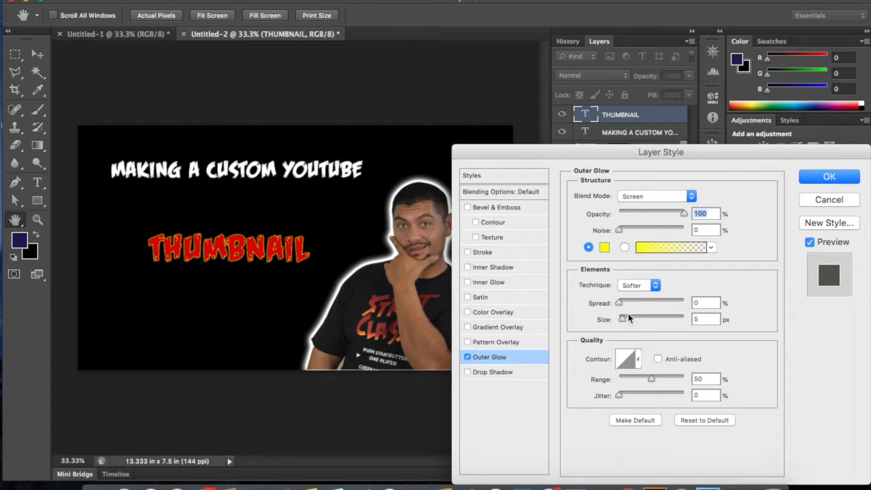
drag(629, 318, 629, 310)
click(843, 181)
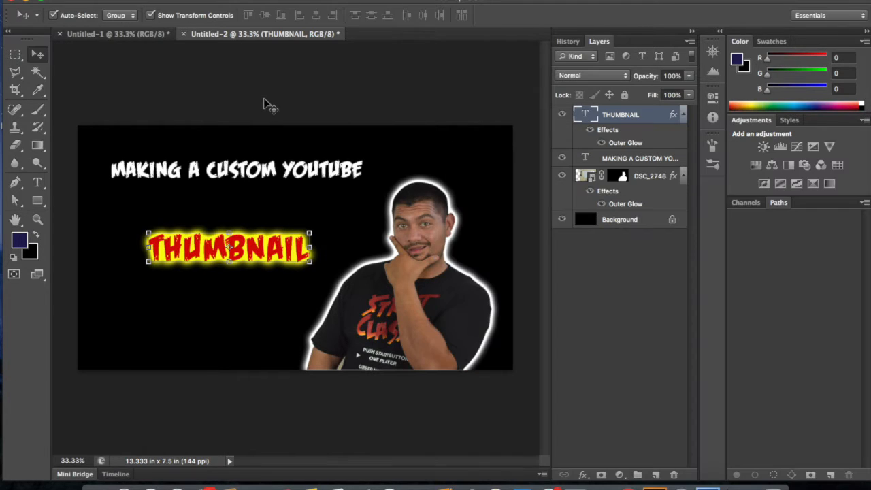
Step: Enlarge the MAKING A CUSTOM YOUTUBE line slightly and place it lower, closer above THUMBNAIL
click(171, 172)
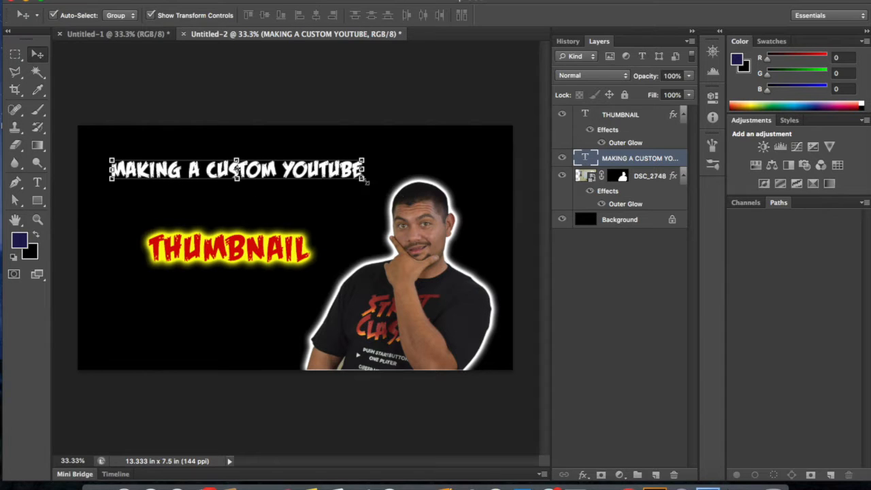
mouse_move(366, 181)
mouse_down()
mouse_move(389, 184)
mouse_move(350, 169)
mouse_move(354, 192)
mouse_up()
key(Return)
click(287, 90)
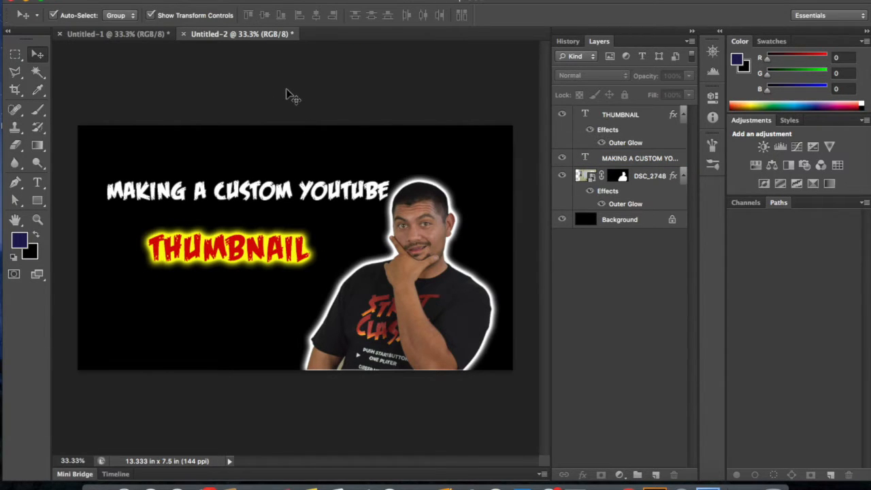
Step: Select the entire canvas on the black Background layer
click(563, 220)
click(563, 220)
click(584, 219)
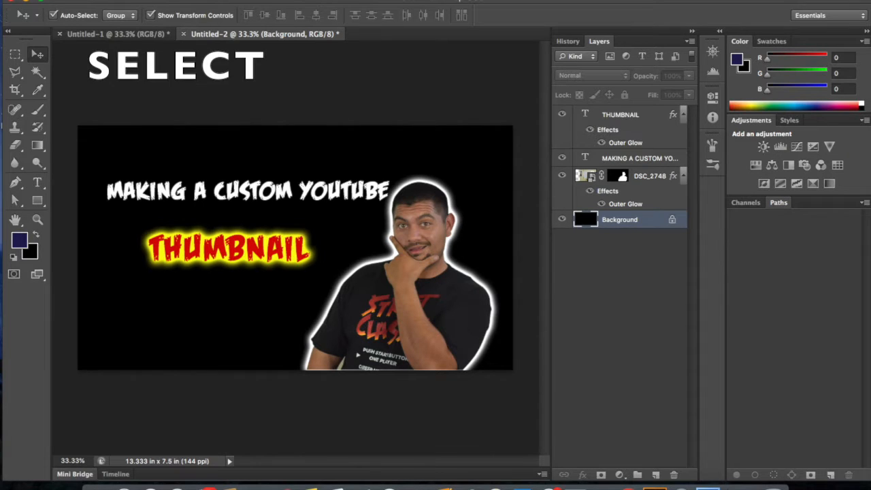
click(280, 1)
click(289, 1)
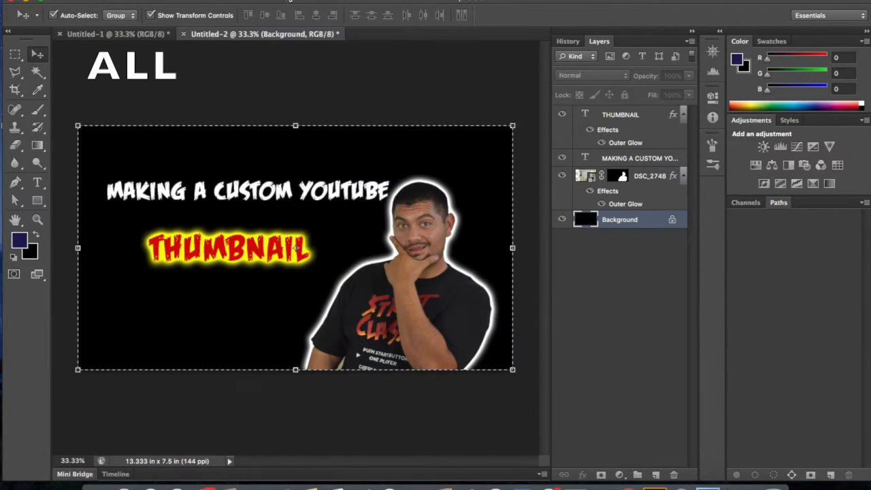
Step: Fill the Background layer with the custom bright green #05f169
click(136, 1)
click(188, 209)
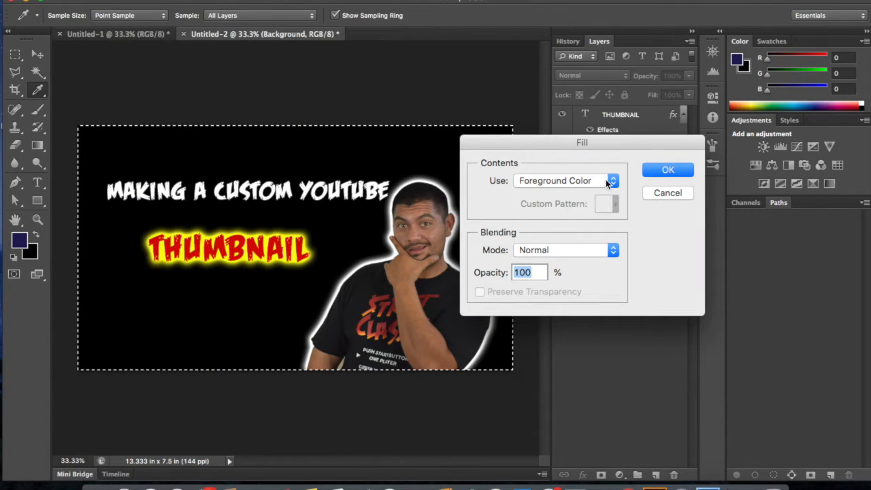
click(609, 183)
click(589, 207)
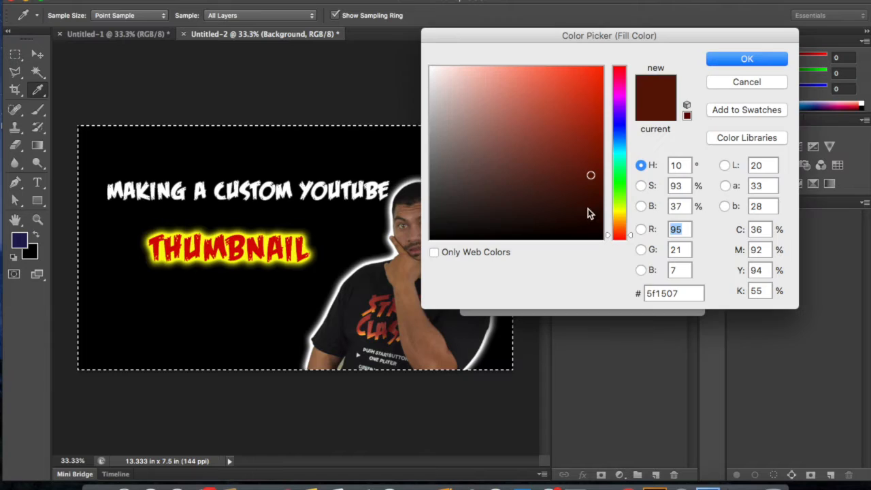
click(529, 107)
click(489, 168)
drag(618, 175, 617, 170)
drag(578, 86, 600, 76)
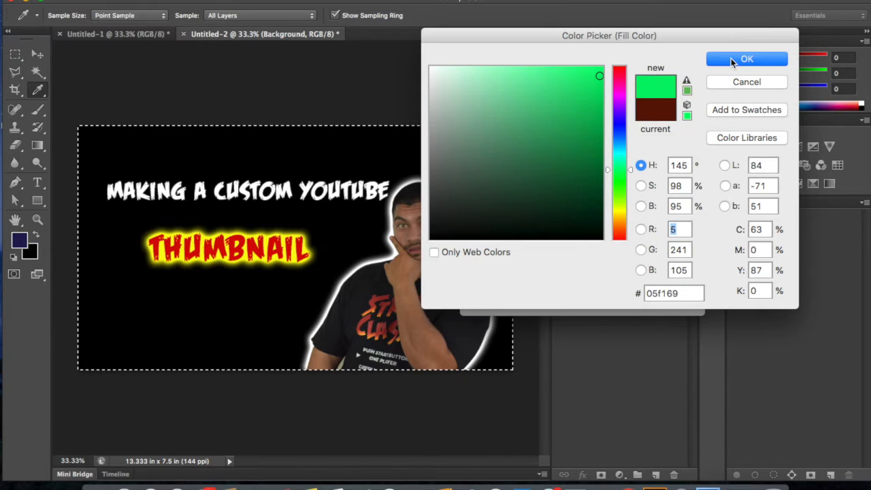
click(731, 58)
click(665, 171)
key(v)
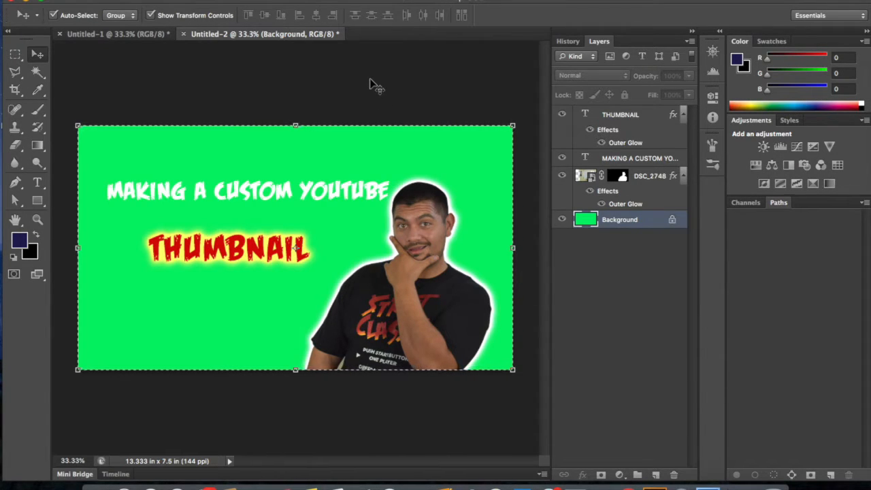
Step: Undo the green background fill and deselect the canvas
key(super+z)
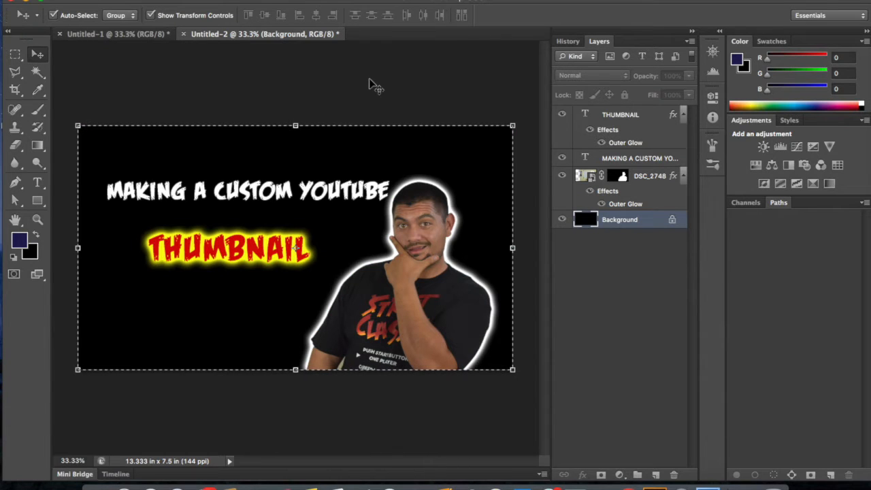
click(291, 1)
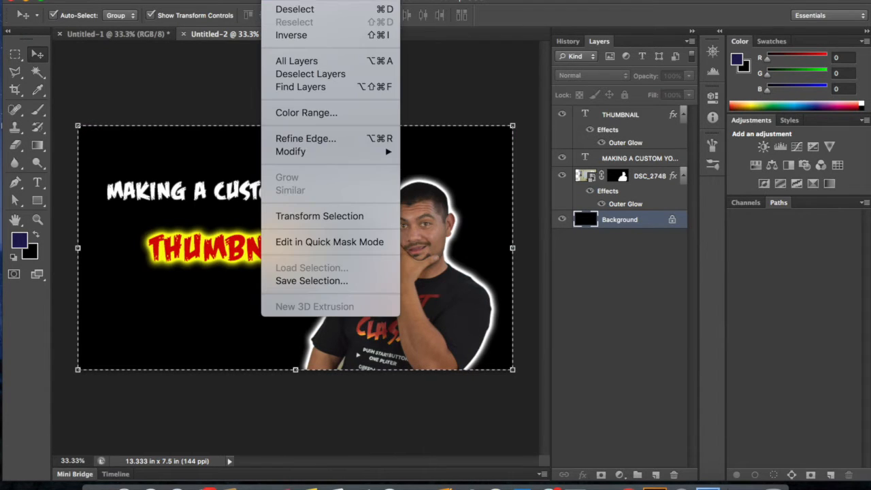
click(293, 8)
click(307, 88)
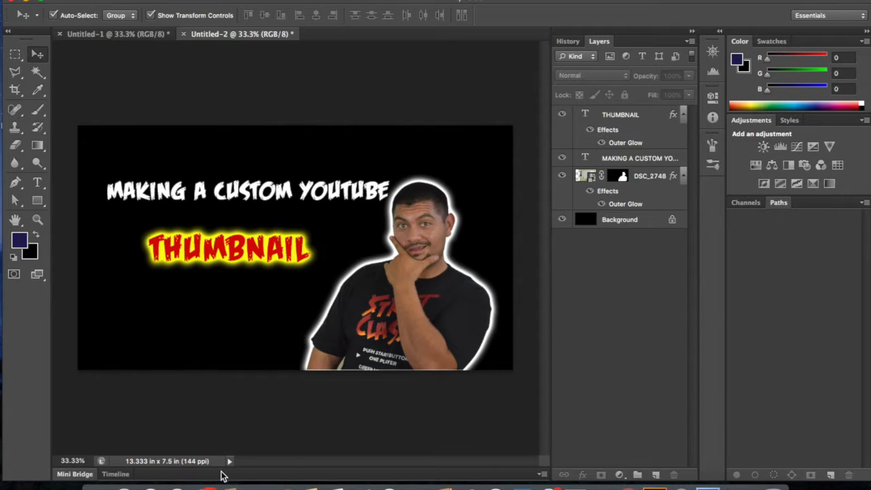
Step: Switch to the web browser and search Google Images for "YOUTUBE BACKGROUND THUMBNAIL"
click(176, 485)
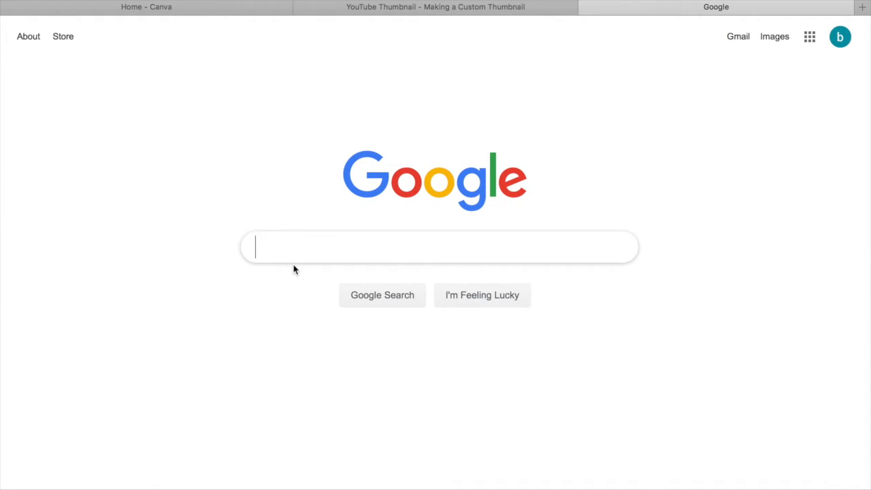
text(YOUTUBE)
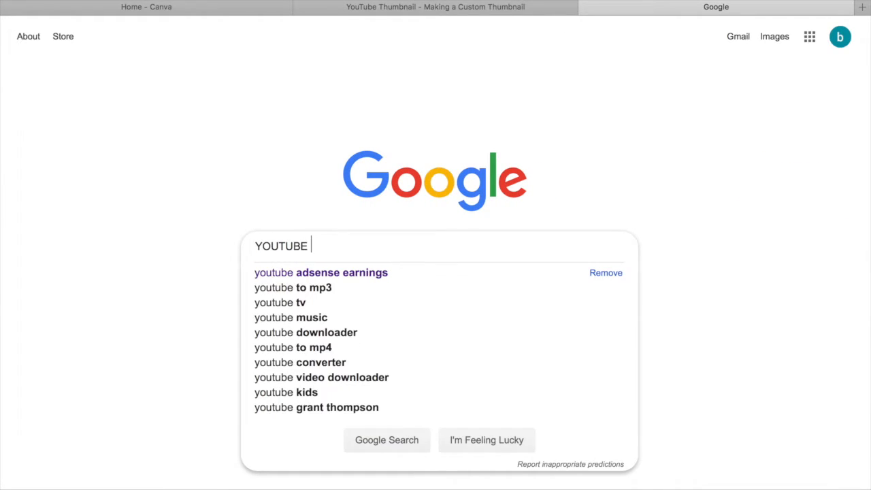
text( BACK)
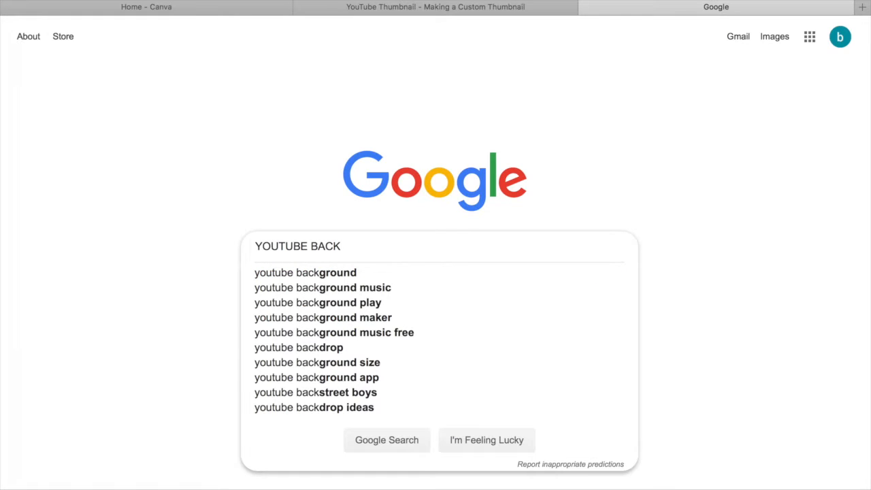
text(GROUN)
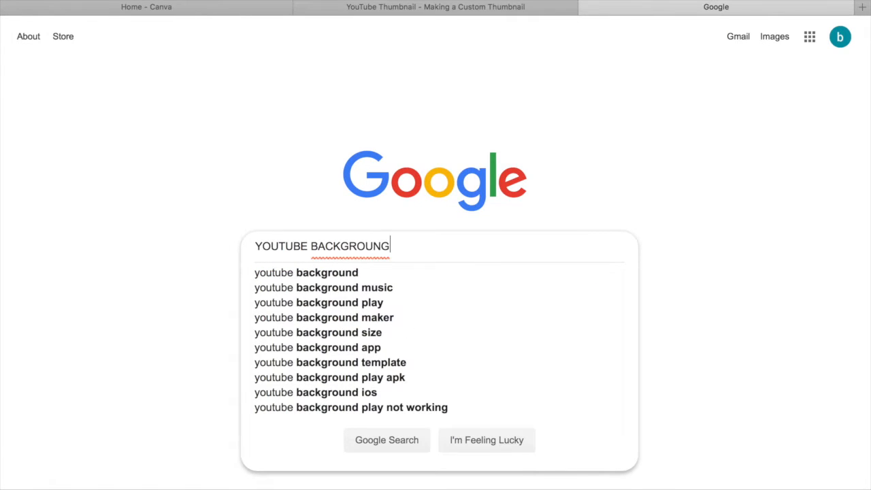
text(D THUMB)
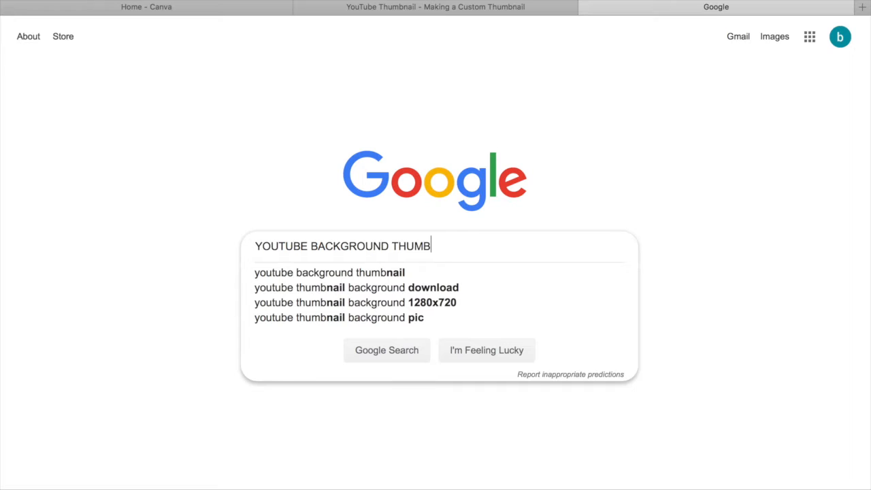
text(NAIL)
key(Return)
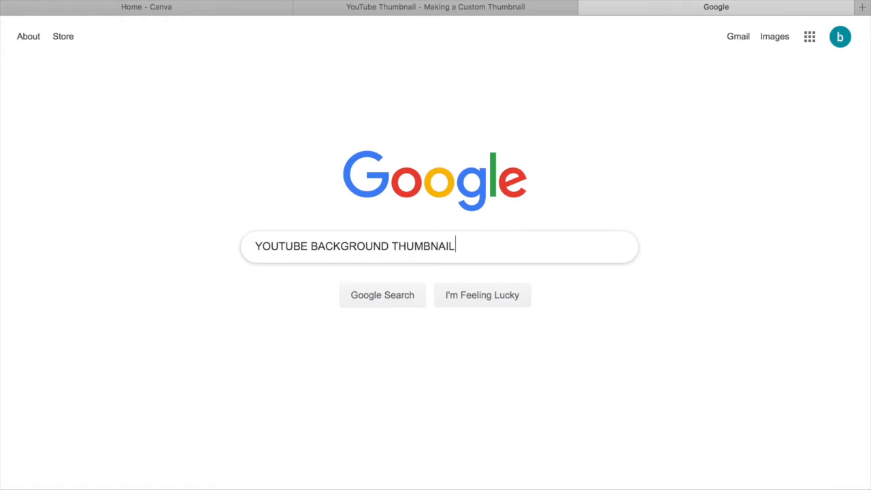
click(181, 86)
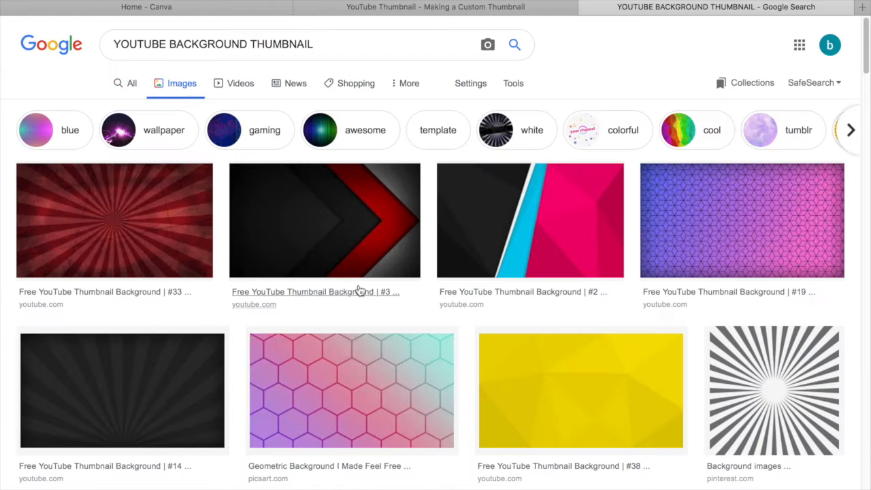
Step: Open the red diagonal plank background from the image results and save the picture to the Desktop
scroll(540, 408, down, 2)
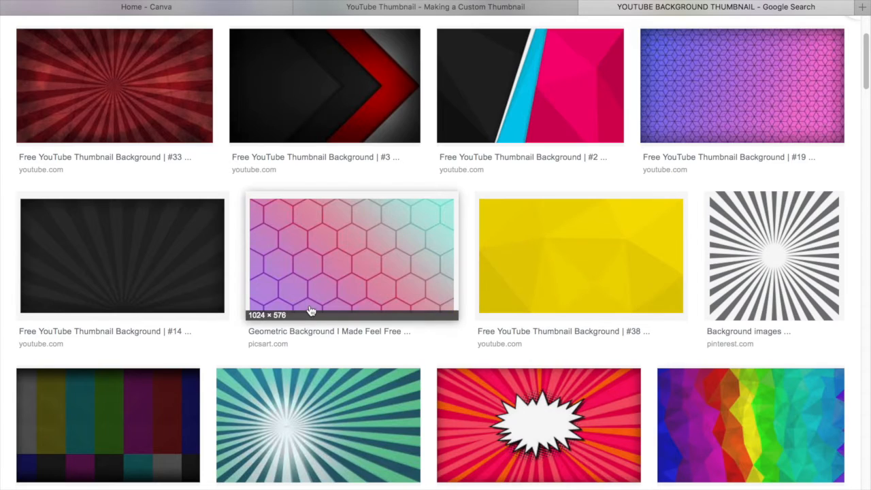
scroll(330, 334, down, 4)
scroll(334, 342, down, 4)
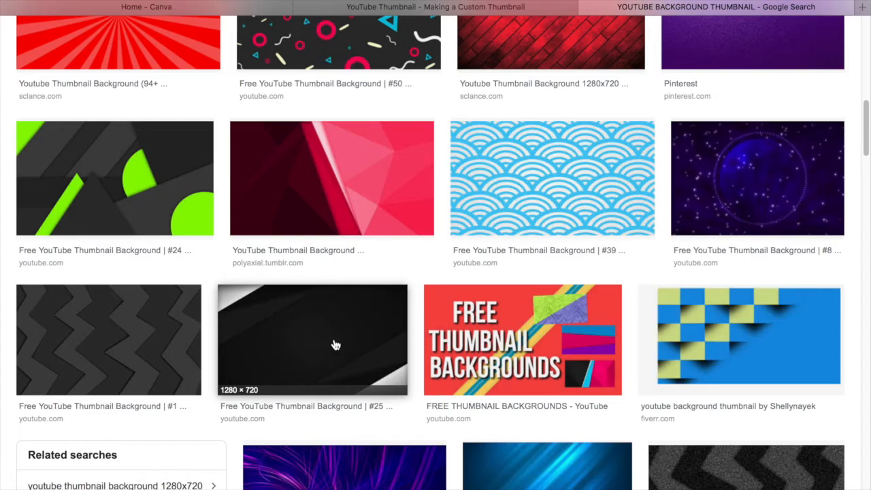
scroll(336, 345, up, 5)
click(549, 312)
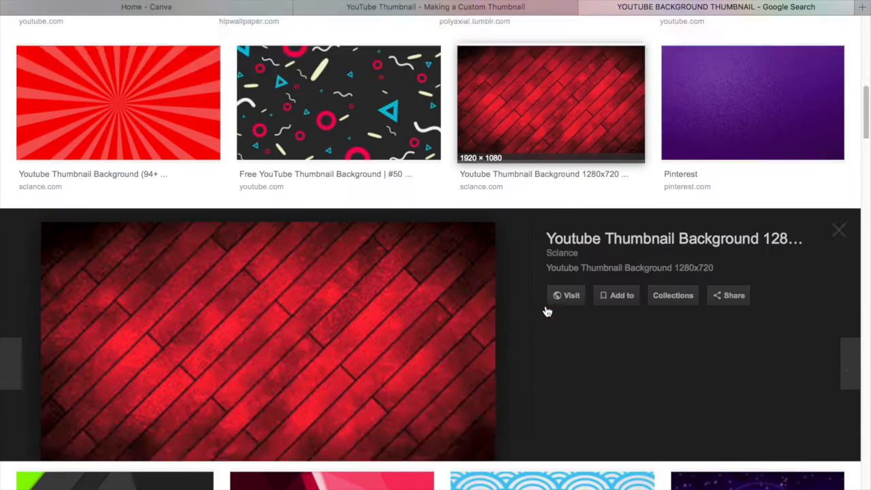
right_click(313, 309)
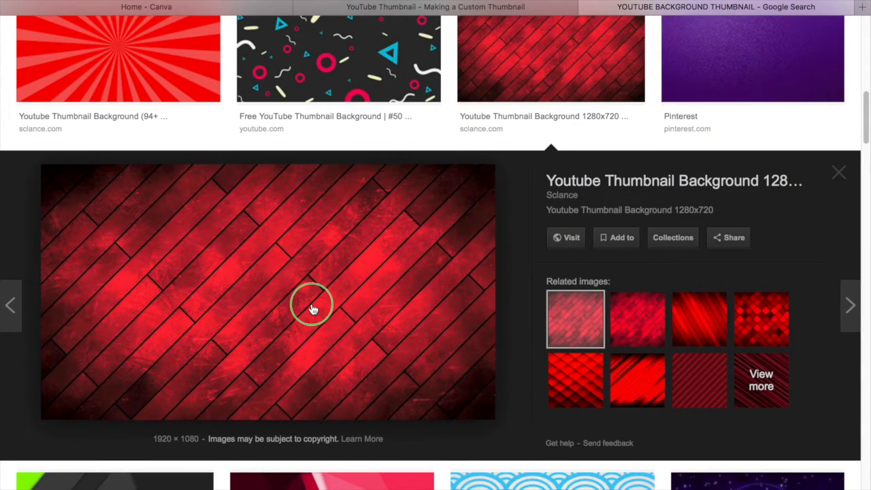
click(389, 438)
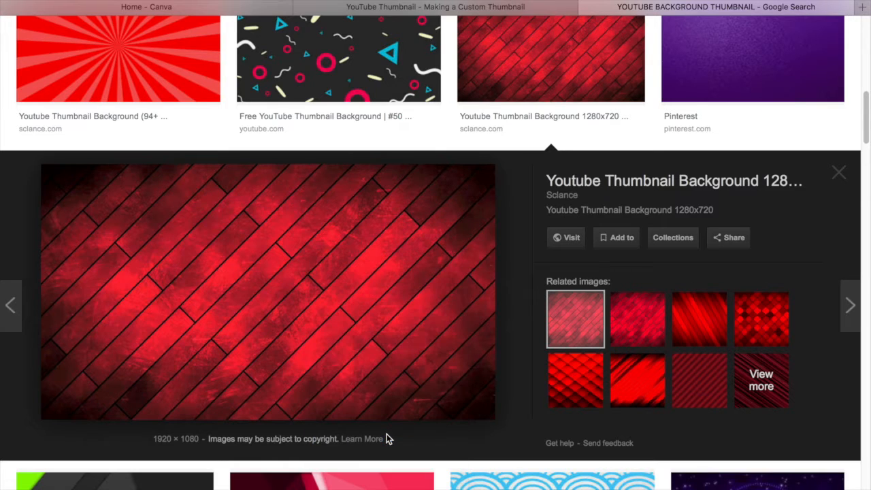
click(526, 100)
Step: Switch to Photoshop and place the downloaded red plank background image into the Untitled-2 thumbnail at its default size
mouse_move(681, 484)
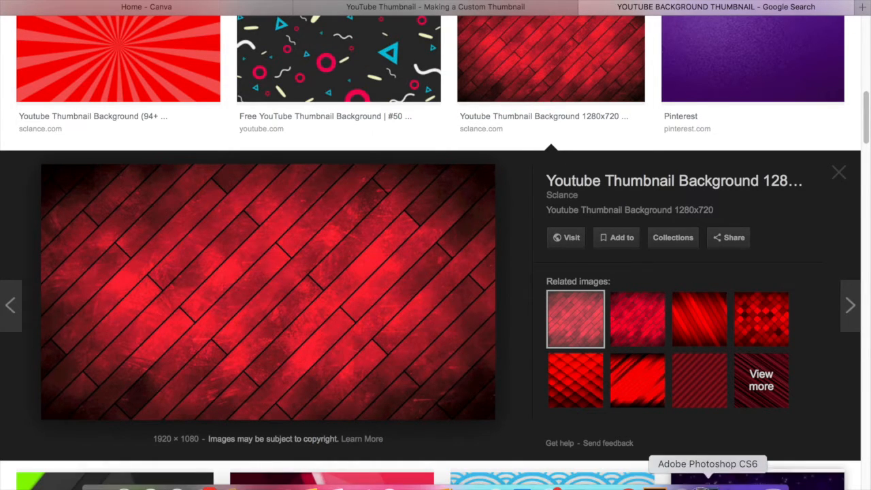
click(708, 485)
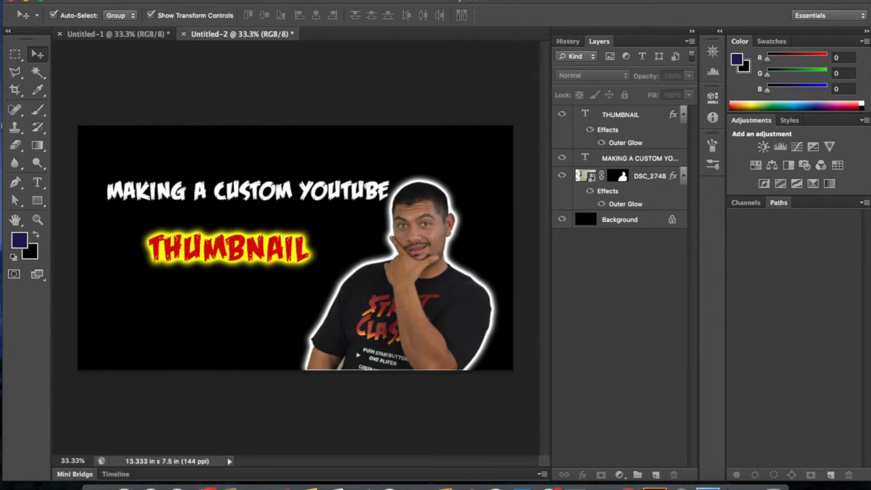
click(107, 0)
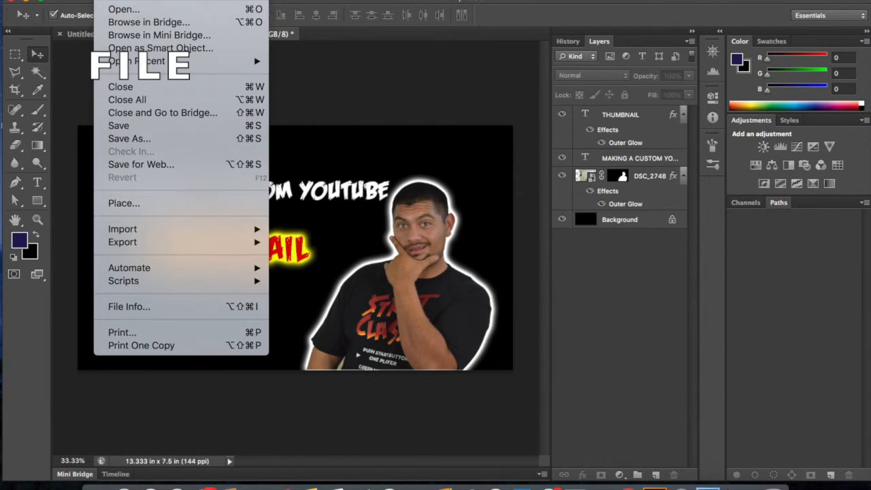
click(178, 202)
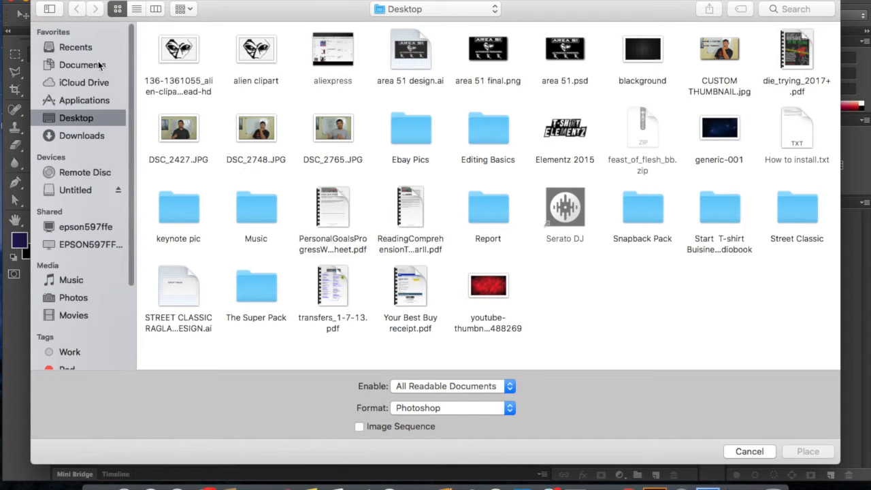
click(86, 48)
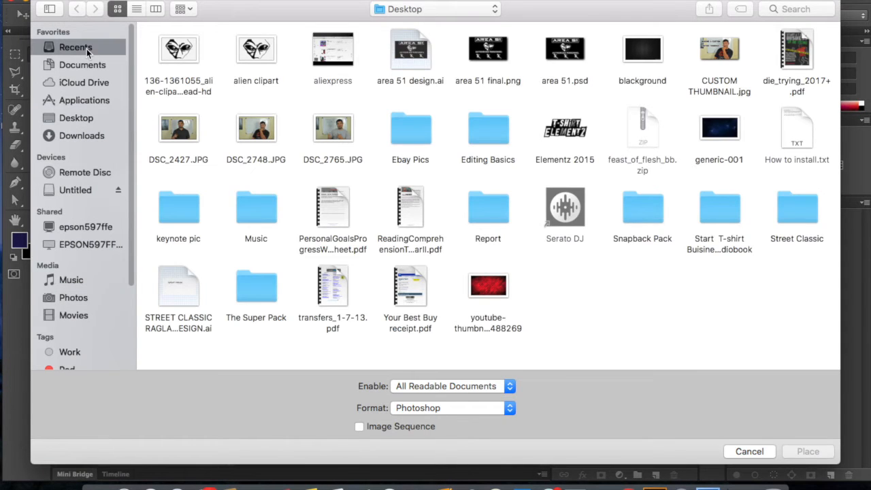
click(475, 66)
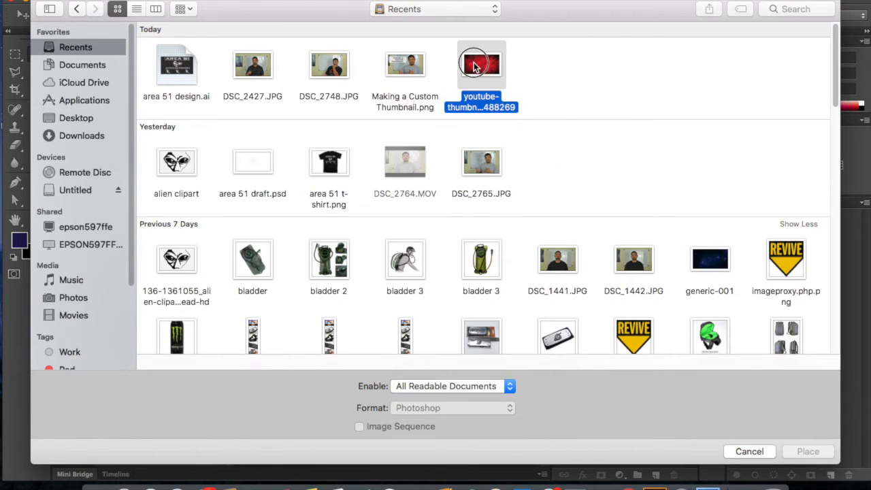
double_click(474, 66)
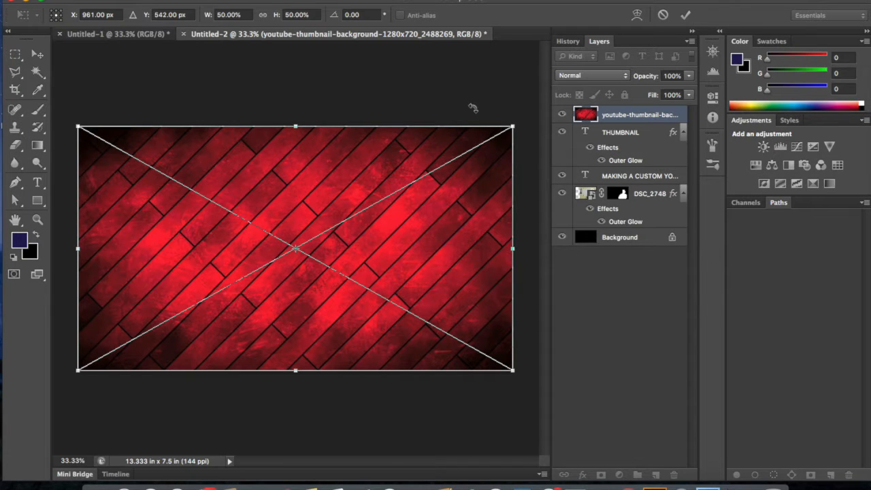
key(Return)
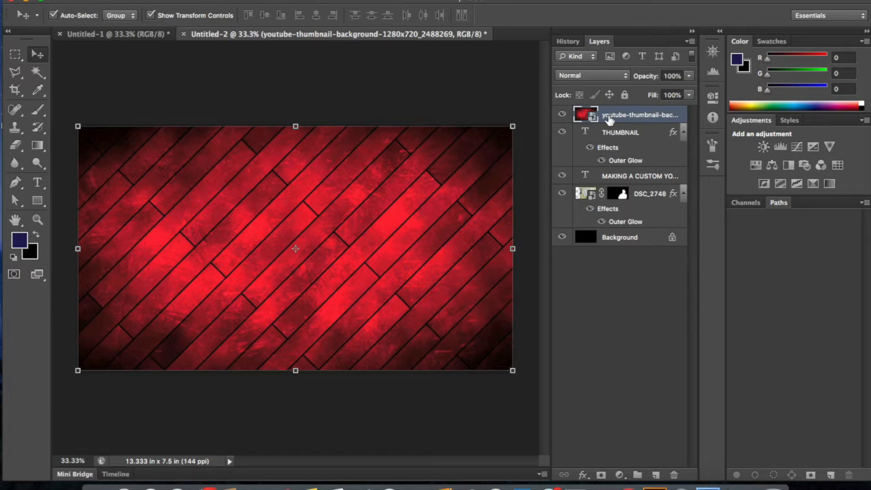
Step: Move the red background layer below the DSC_2748 photo layer, just above the Background layer, and deselect it
drag(609, 119, 610, 234)
drag(600, 123, 610, 217)
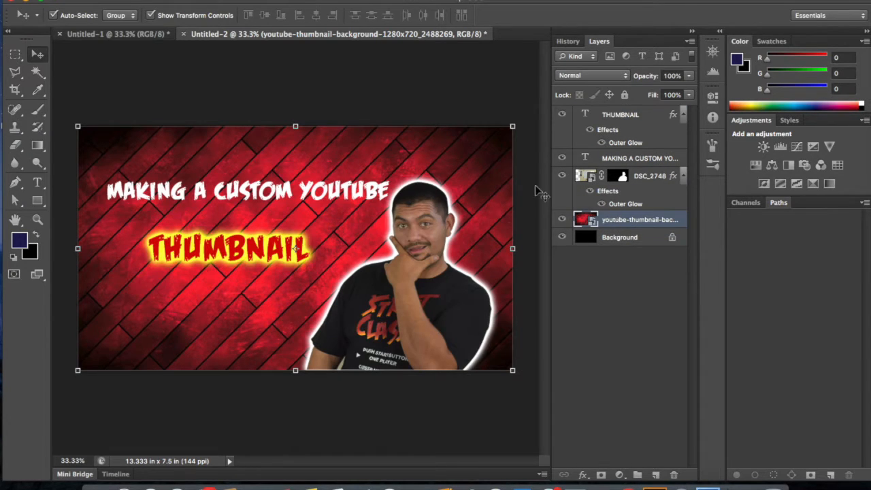
click(425, 76)
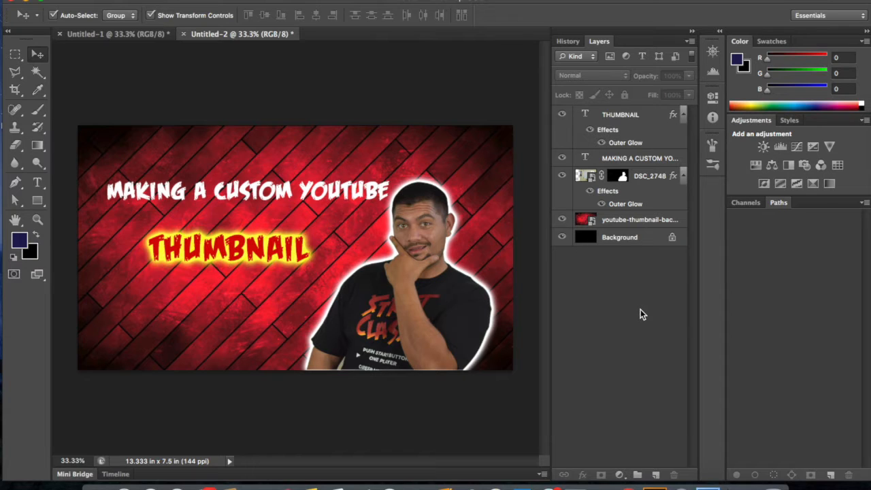
Step: Add a new layer on top of the stack and stamp all visible layers into it
click(657, 476)
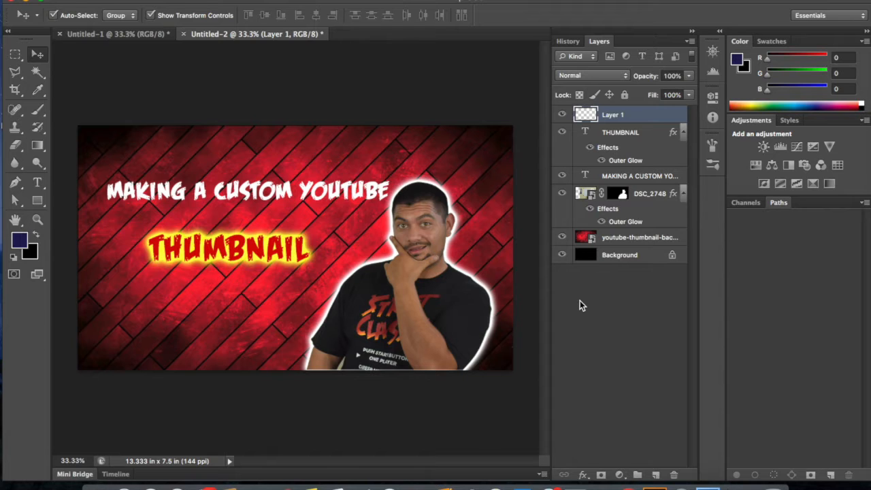
key(super+alt+shift+e)
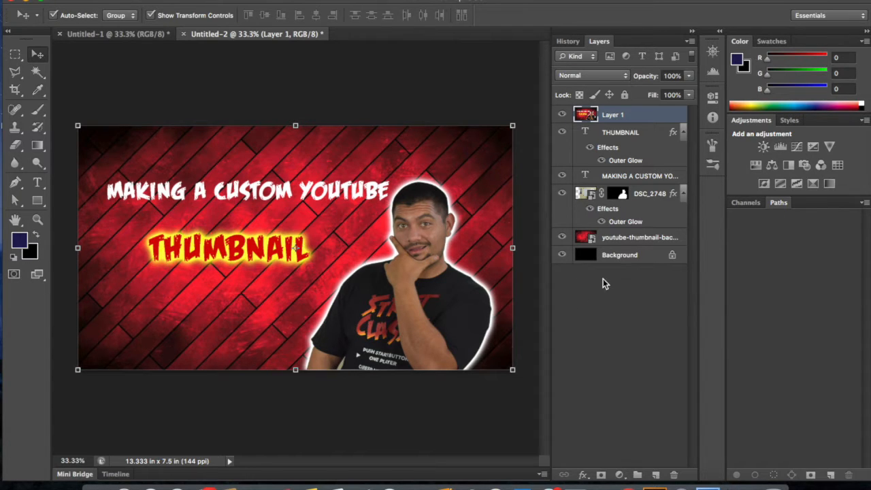
Step: Add a Hue/Saturation adjustment layer above the stamped layer and set its saturation to 25
click(753, 168)
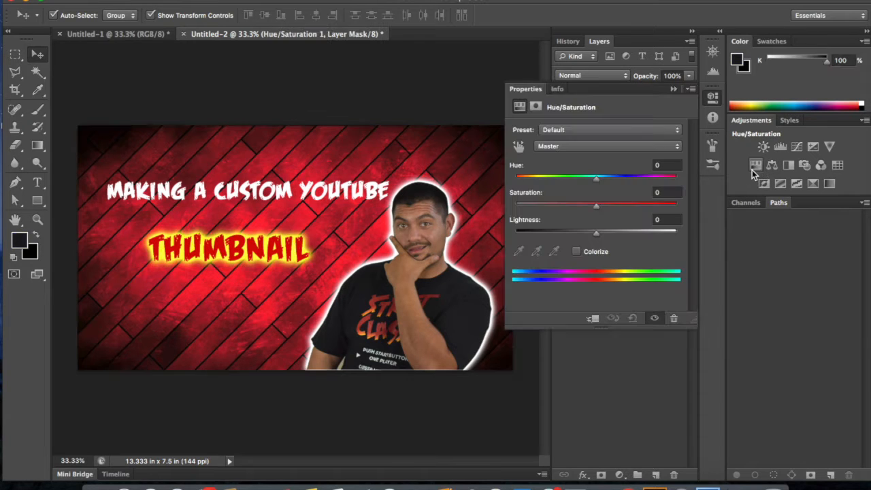
drag(595, 206, 617, 219)
click(665, 192)
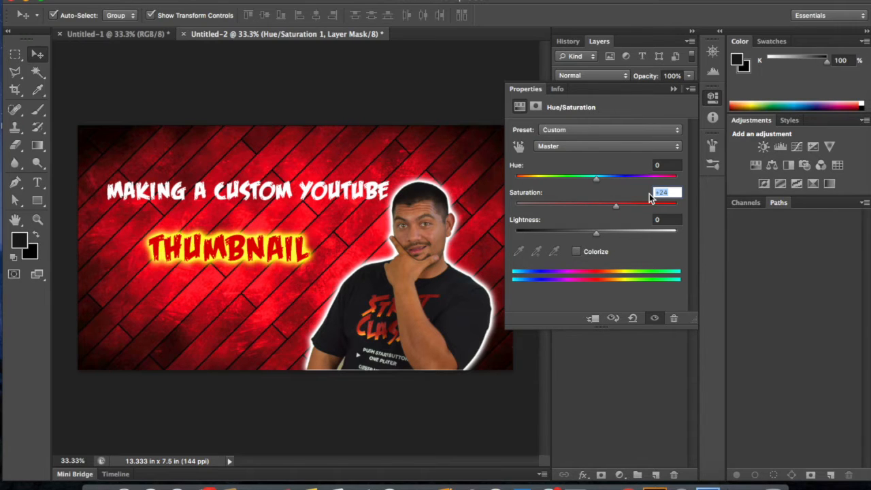
text(025)
Step: Try a strong hue shift on the Hue/Saturation adjustment, reset the hue to 0 and close the adjustment settings
drag(596, 181, 525, 191)
drag(677, 165, 590, 153)
text(0)
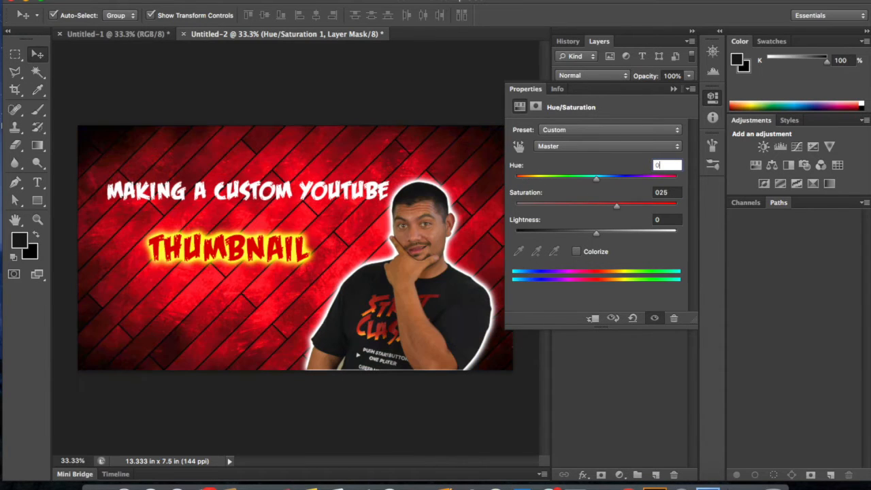
click(674, 90)
click(362, 101)
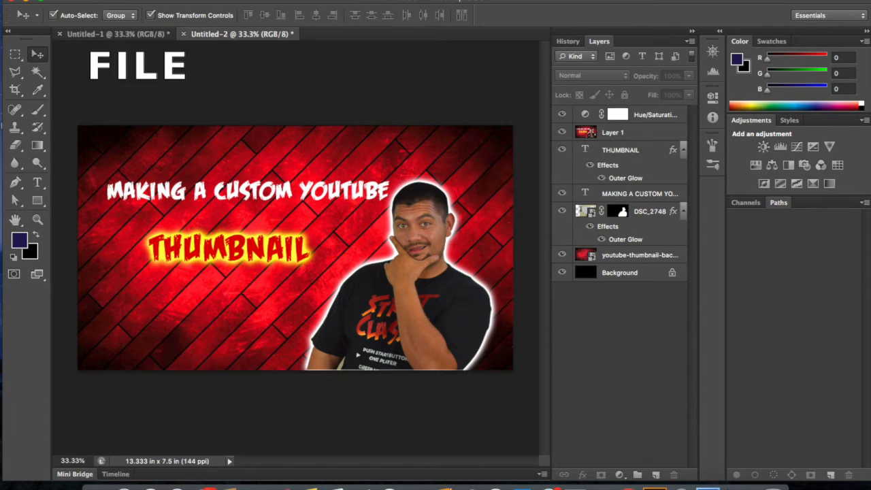
Step: Save the thumbnail to the Desktop as a JPEG named CUSTOM THUMBNAIL2 with quality 8 (High) and the Baseline ("Standard") format
click(102, 0)
click(177, 137)
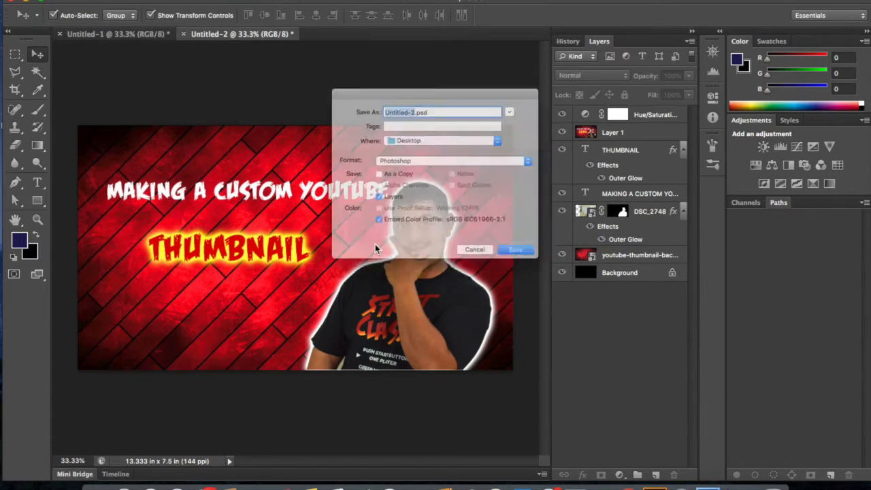
text(CUSTOM THUMBNAIL2)
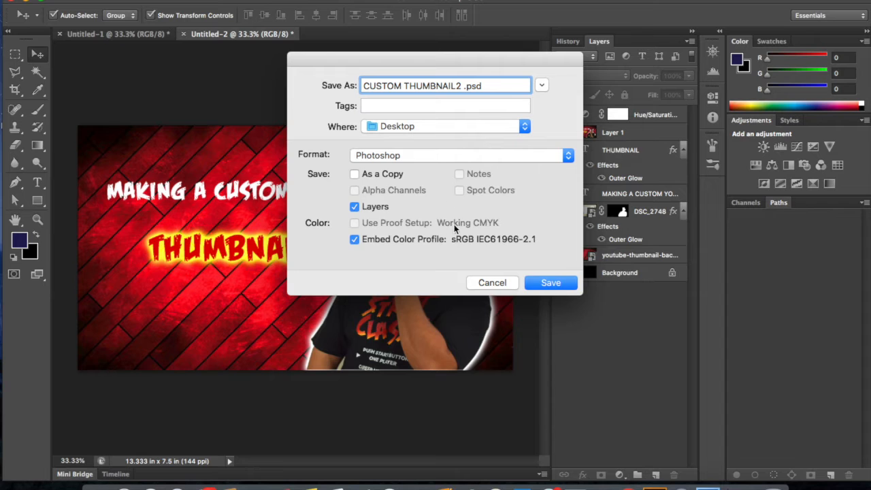
click(453, 161)
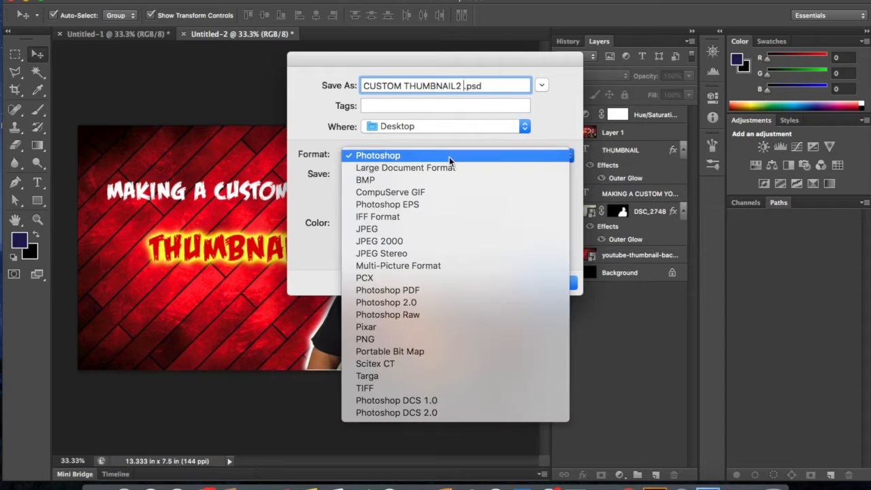
click(389, 228)
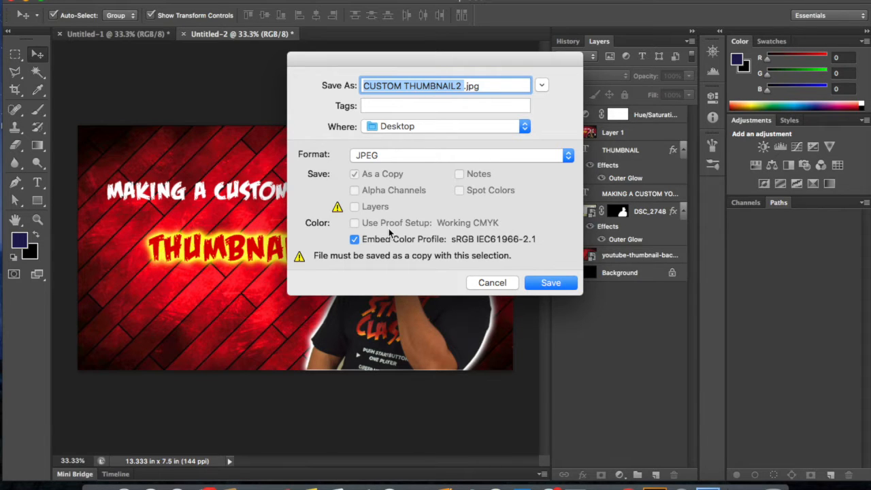
click(531, 284)
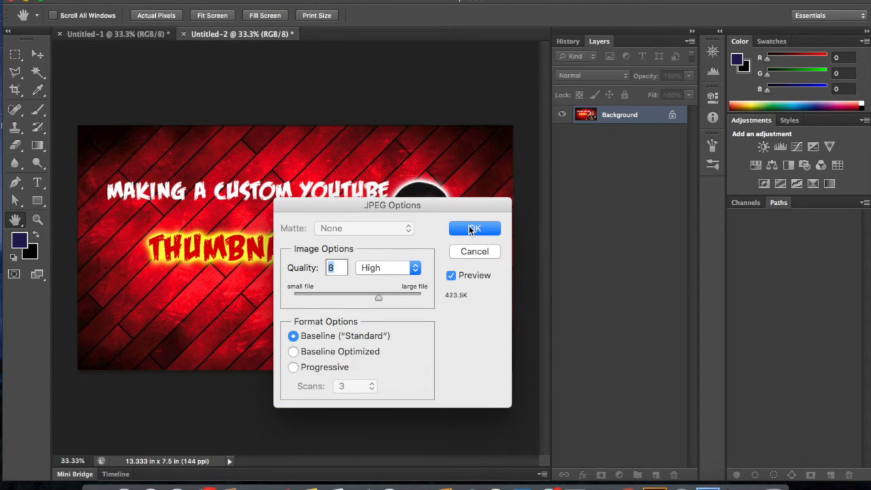
click(474, 229)
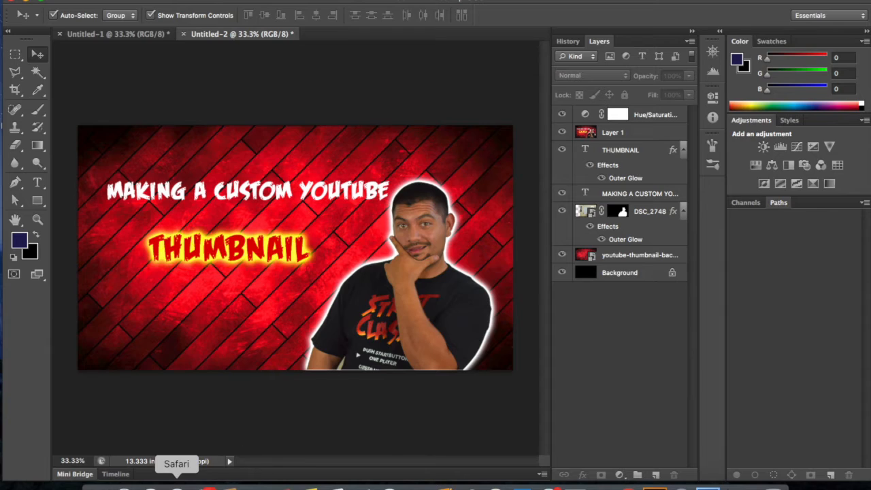
Step: Switch to Safari, search Google for "unsplash" in all results and open the Unsplash website
click(184, 486)
scroll(271, 352, up, 15)
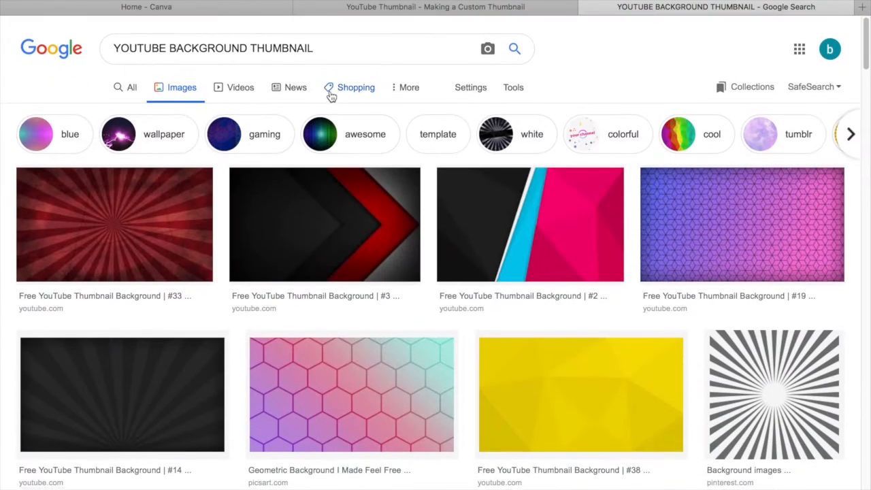
drag(325, 43, 155, 139)
text(UNSP)
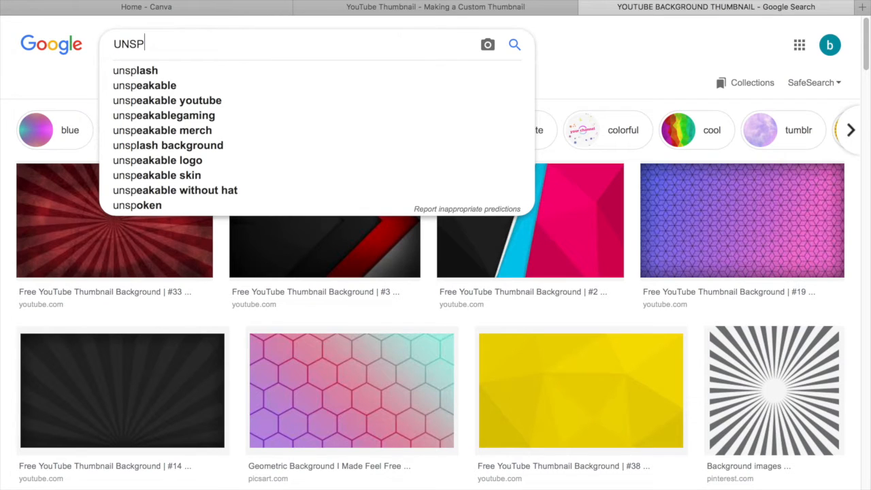
key(Down)
key(Return)
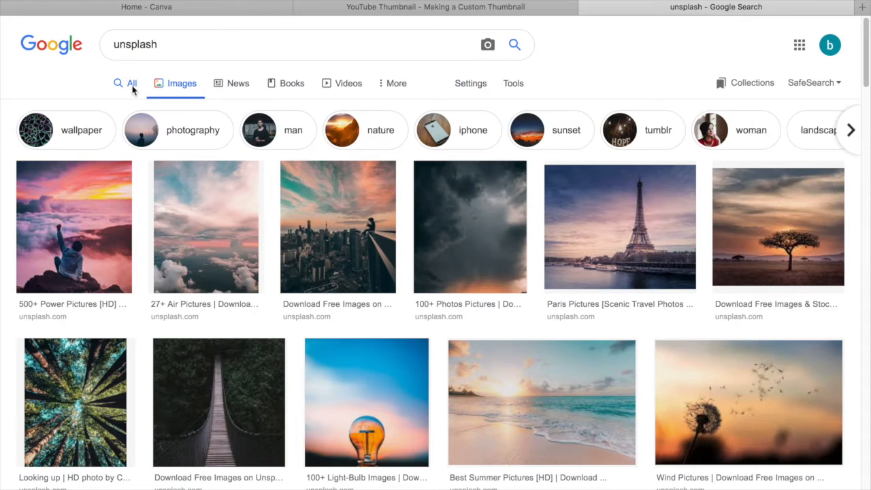
click(131, 84)
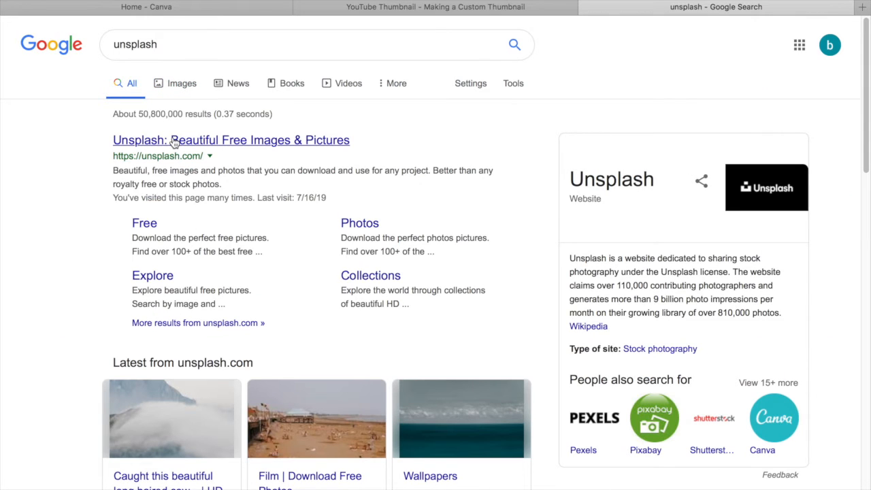
click(173, 139)
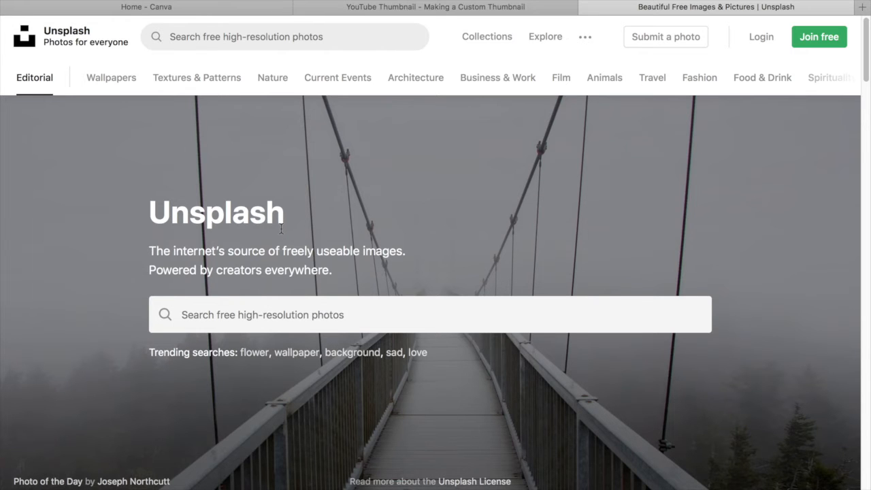
Step: Look through the featured photos on the Unsplash homepage
scroll(580, 420, down, 15)
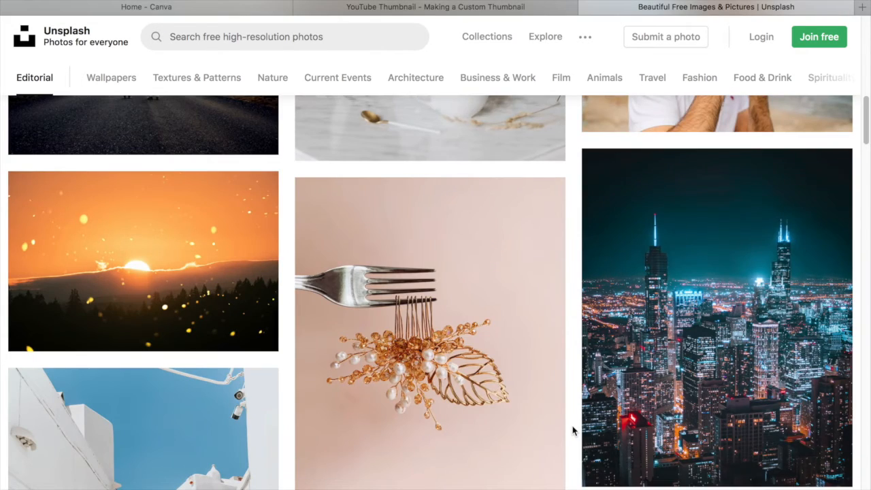
scroll(572, 426, down, 5)
scroll(574, 430, down, 20)
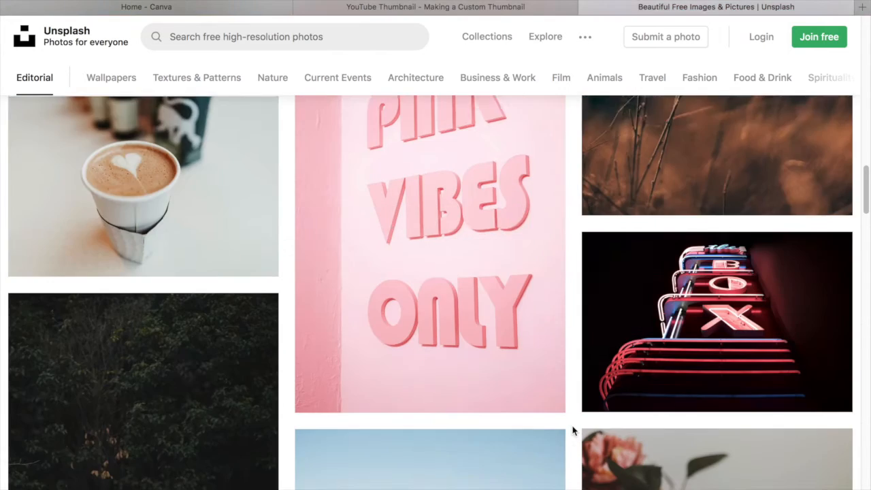
scroll(573, 430, up, 20)
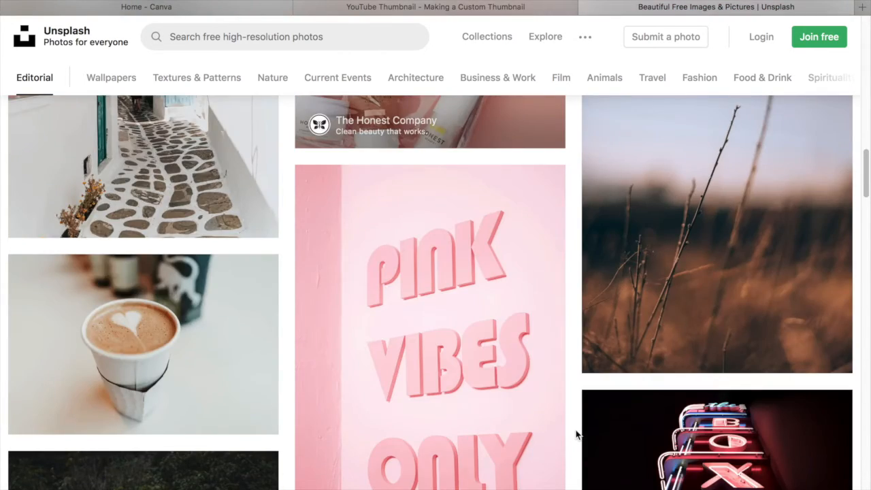
Step: Search Unsplash for "nature" photos
click(450, 323)
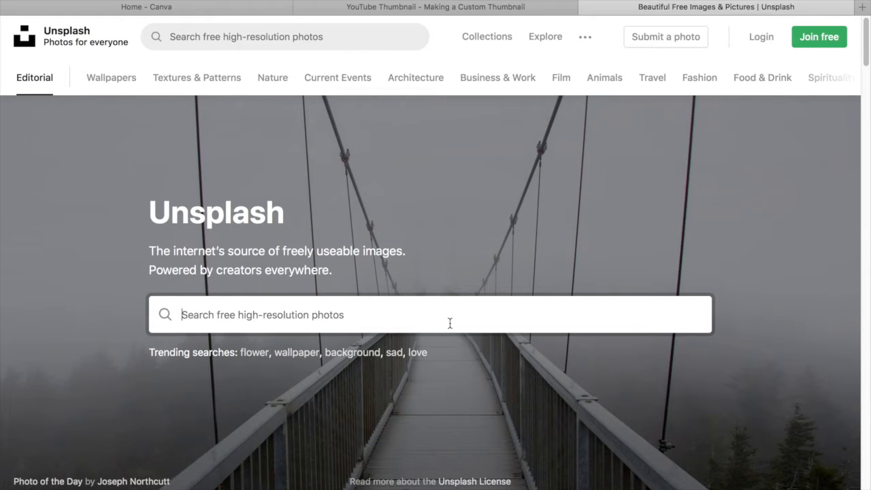
text(nature)
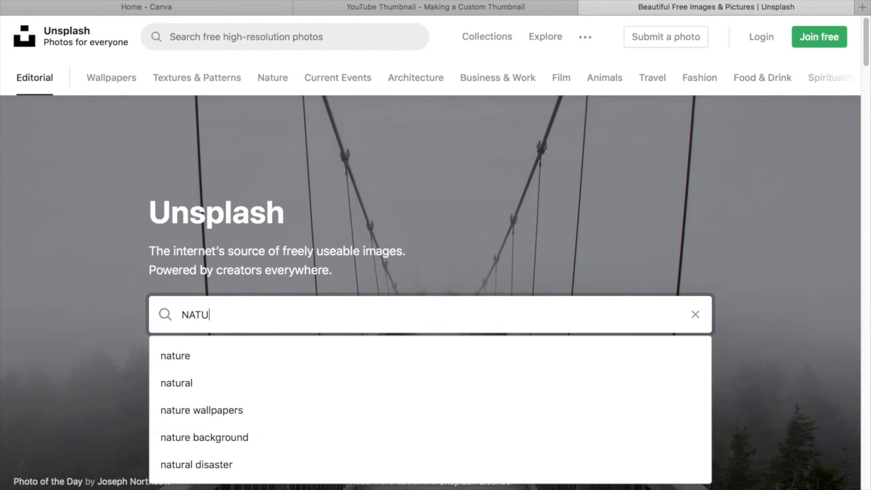
key(Return)
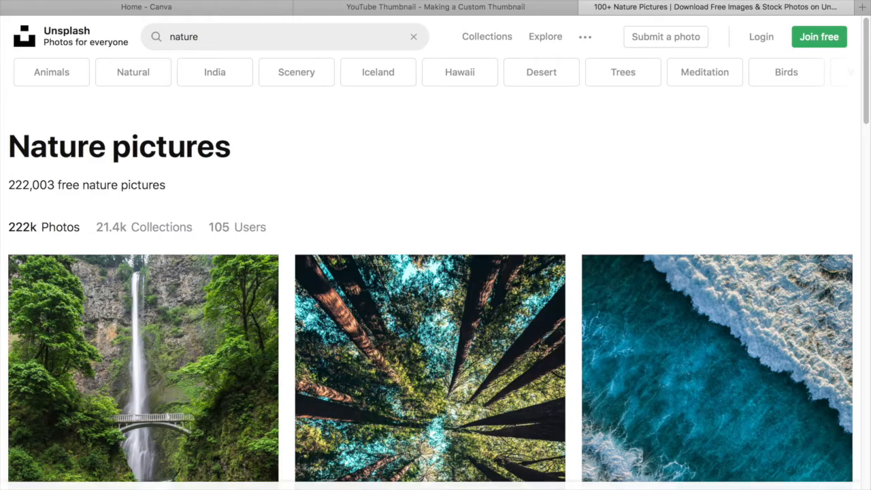
Step: Browse the nature results and open the photo captioned "body of water surrounding with trees"
scroll(621, 348, down, 3)
scroll(621, 347, down, 6)
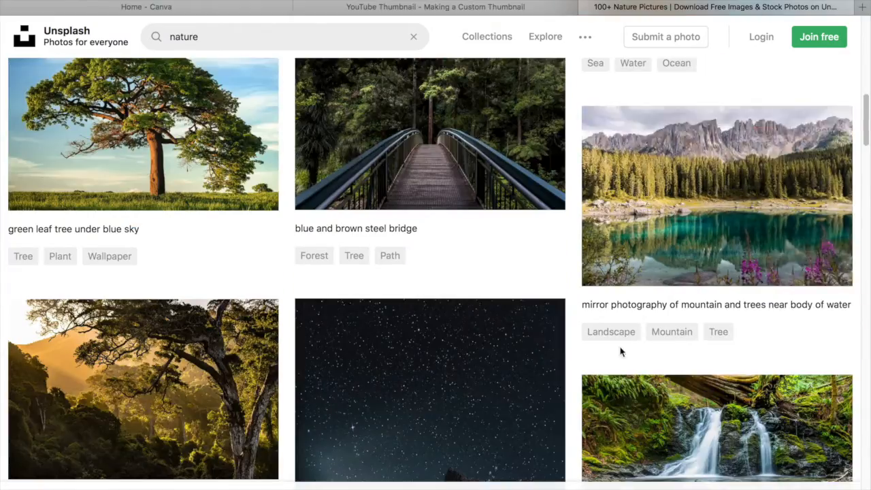
scroll(621, 348, down, 2)
scroll(522, 345, down, 4)
scroll(521, 347, up, 4)
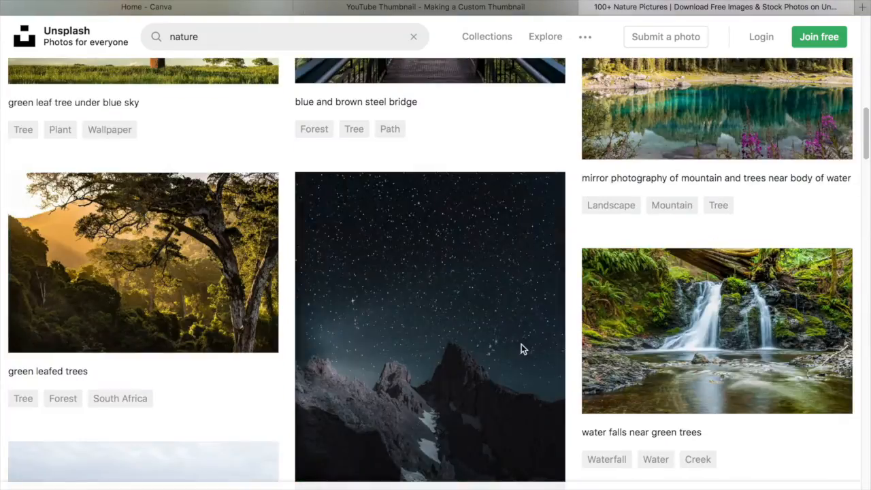
scroll(714, 350, down, 13)
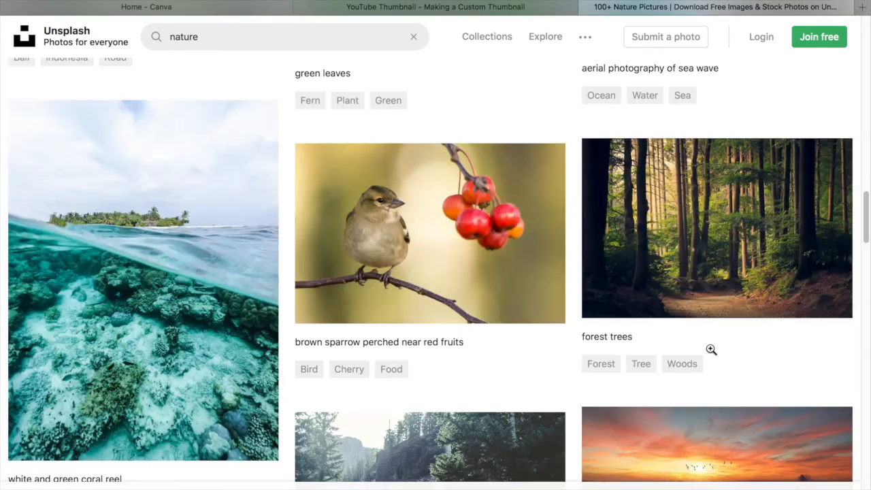
scroll(712, 351, down, 4)
scroll(711, 353, down, 4)
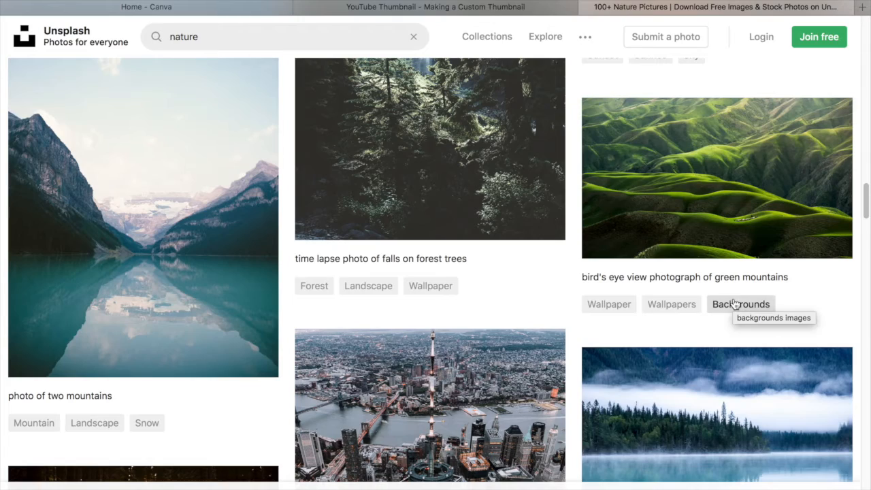
scroll(678, 272, down, 4)
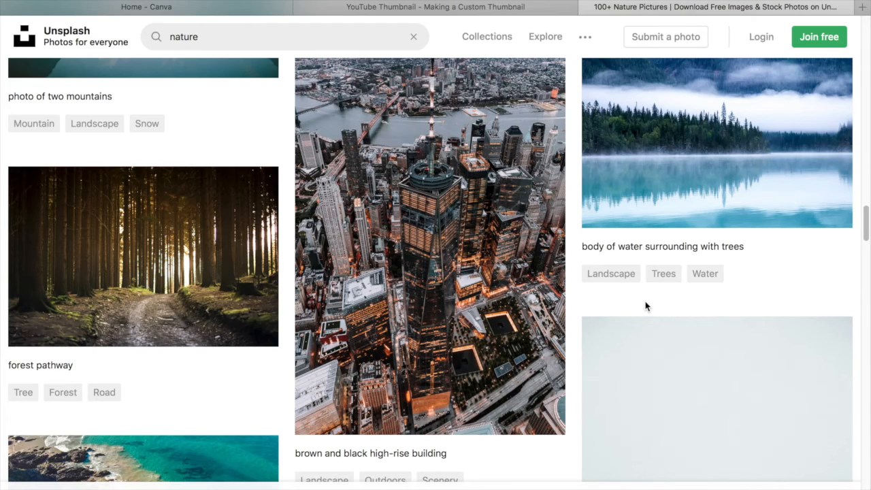
scroll(653, 286, up, 2)
click(681, 217)
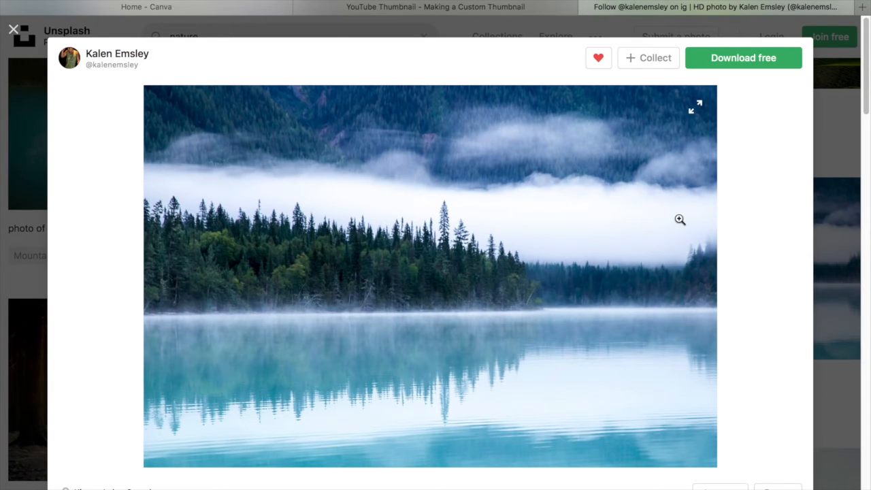
Step: Save the opened lake photo to the Desktop under its suggested file name
right_click(320, 324)
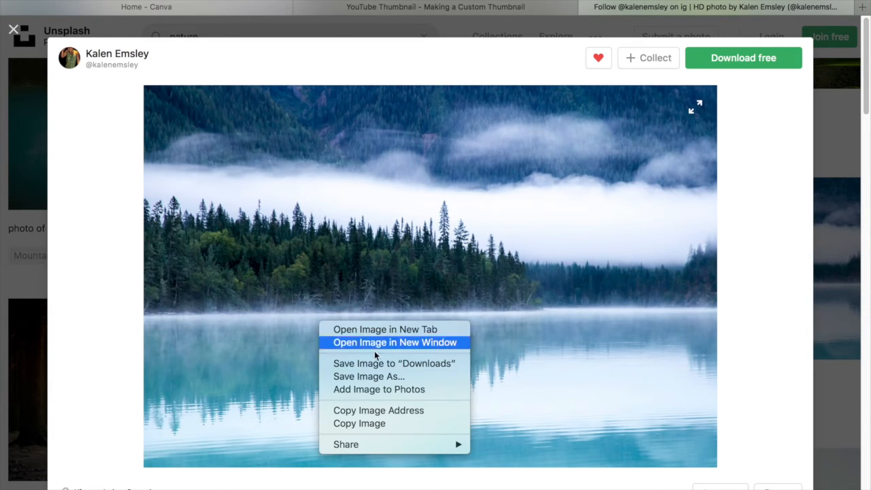
click(411, 375)
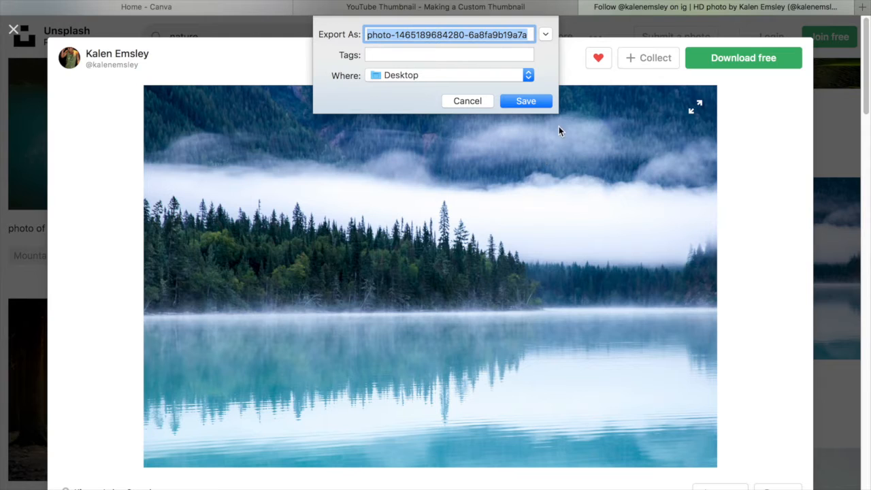
click(527, 101)
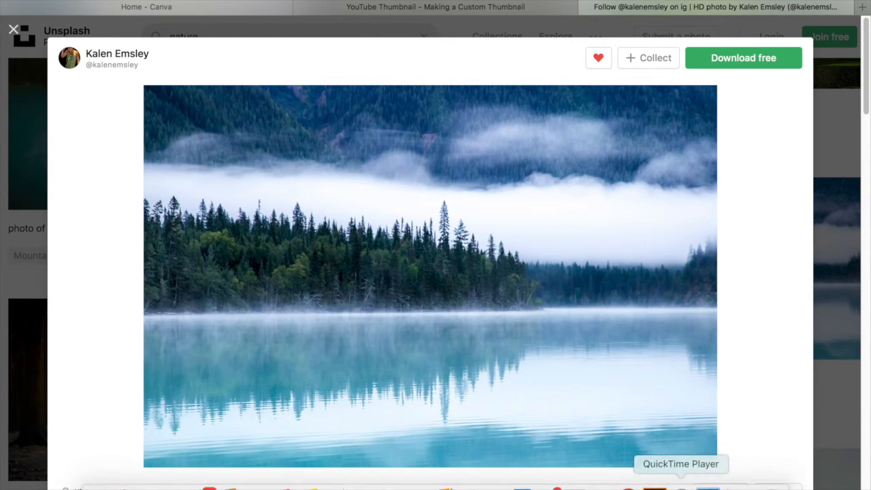
Step: Switch to Photoshop and hide Layer 1 and the Hue/Saturation adjustment layer in the Untilted-2 thumbnail document
click(708, 486)
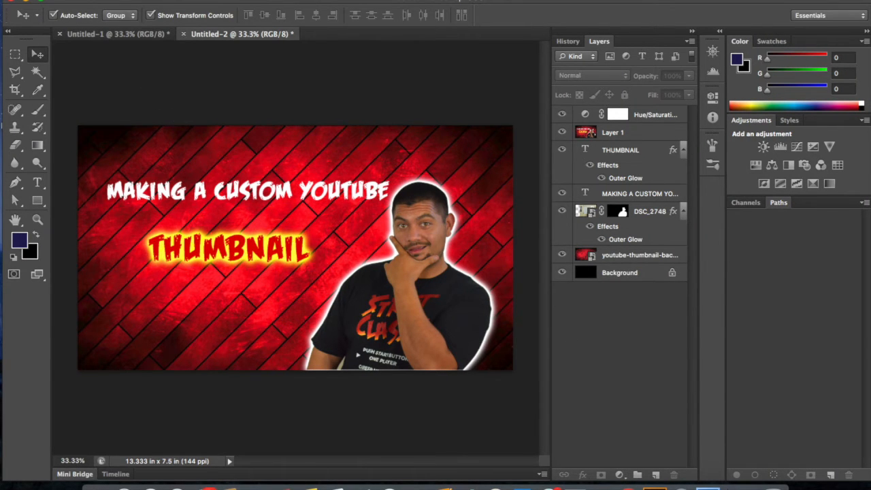
click(561, 132)
click(562, 115)
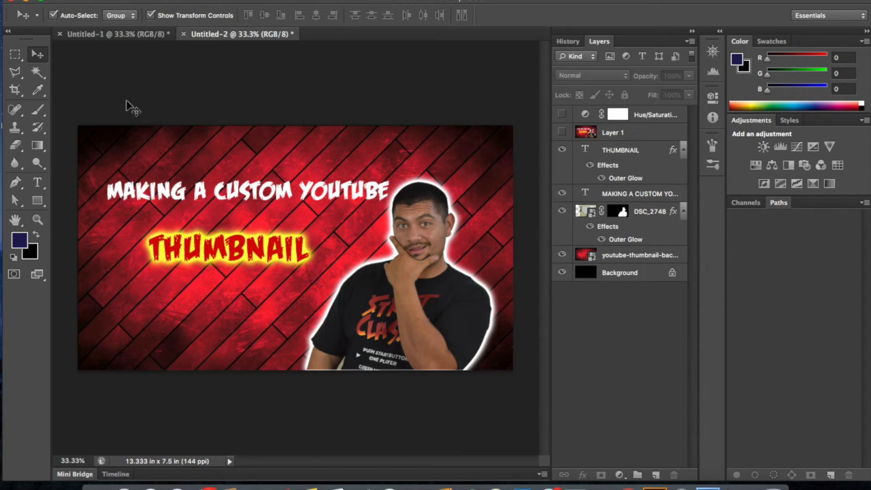
Step: Place the saved lake photo from the recent files into the thumbnail document
click(108, 2)
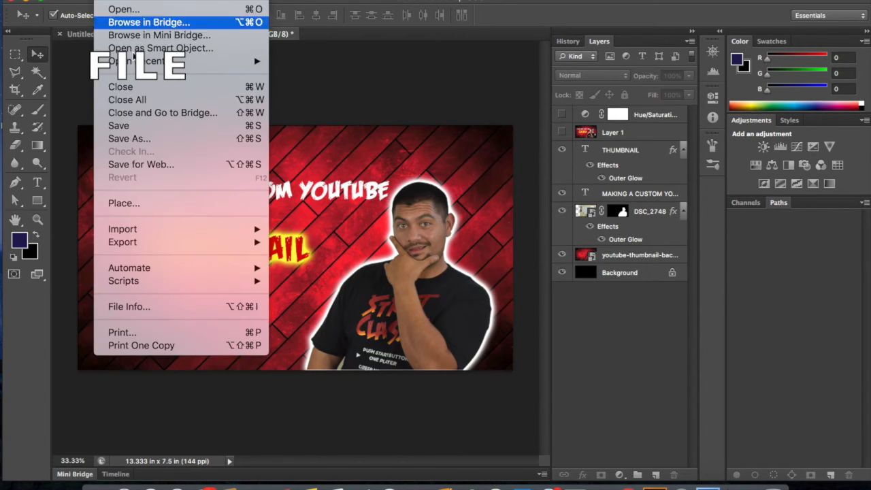
click(159, 203)
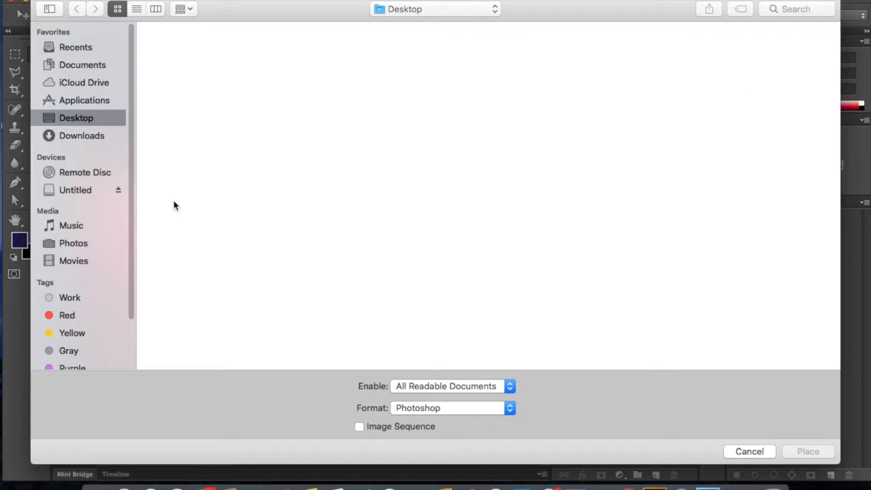
click(86, 49)
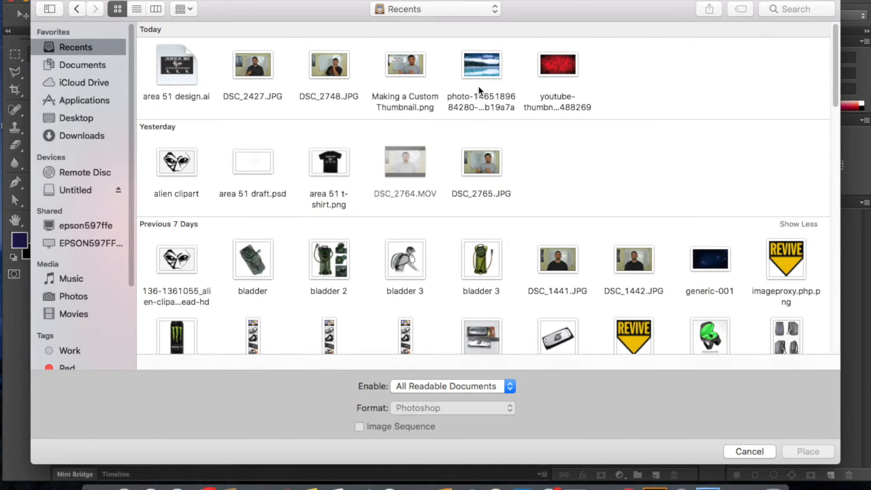
click(477, 75)
double_click(477, 74)
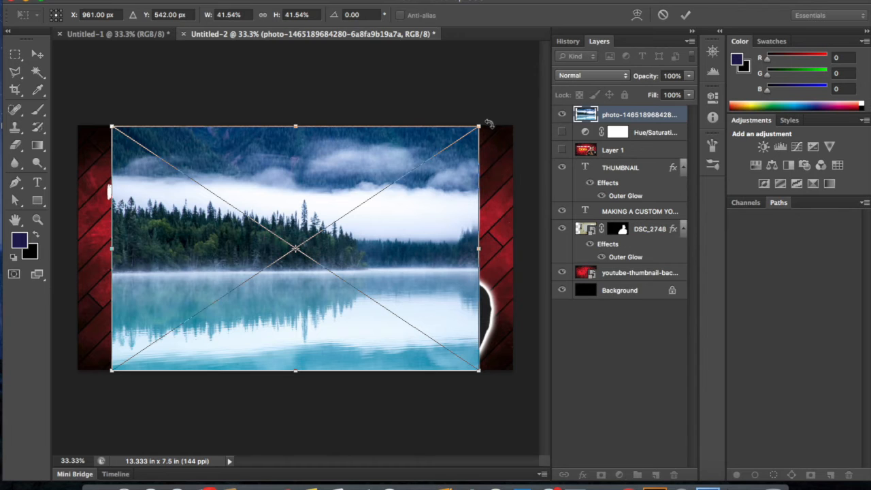
Step: Enlarge the placed lake photo to about 50% scale, position it to cover the whole canvas and commit the placement
drag(480, 126, 541, 148)
drag(471, 202, 429, 194)
drag(466, 110, 550, 140)
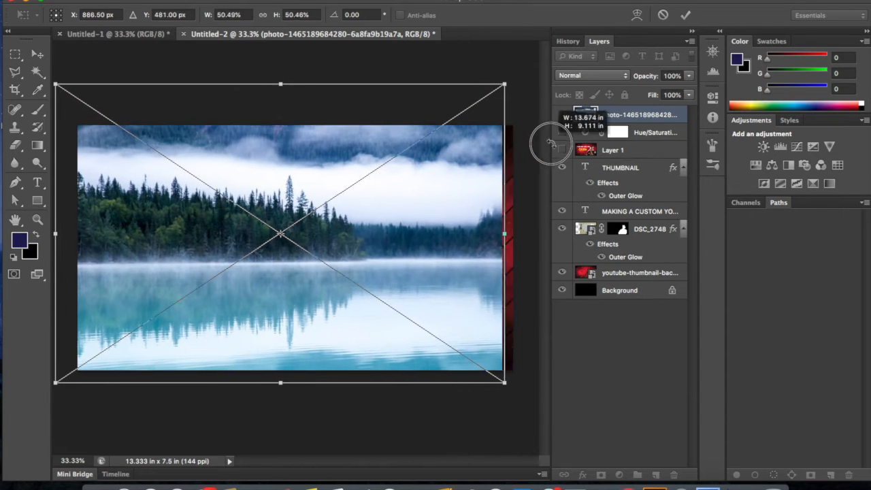
drag(488, 170, 499, 179)
key(Return)
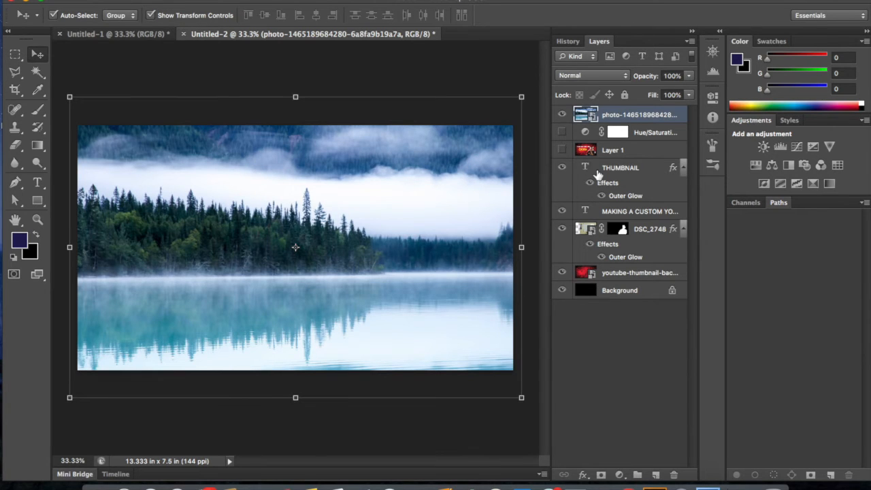
Step: Move the lake photo layer directly below the DSC_2748 layer, hide both title text layers and deselect the layer
drag(616, 121, 621, 258)
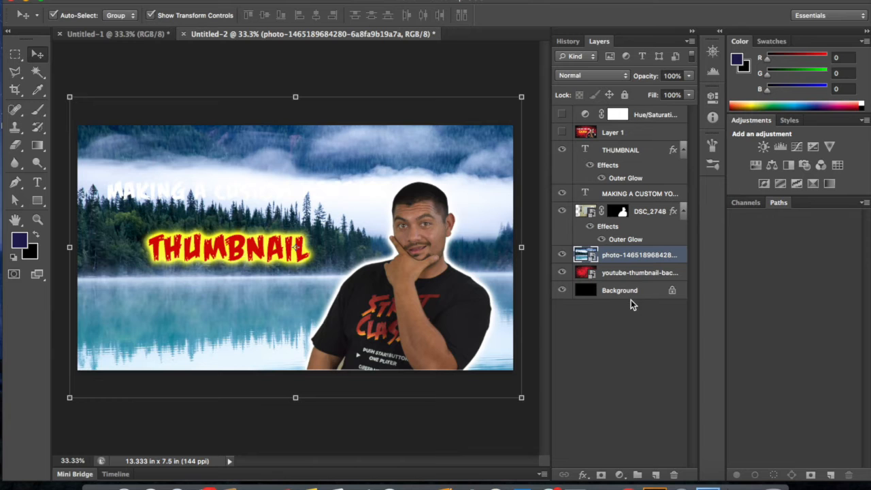
click(562, 196)
click(562, 150)
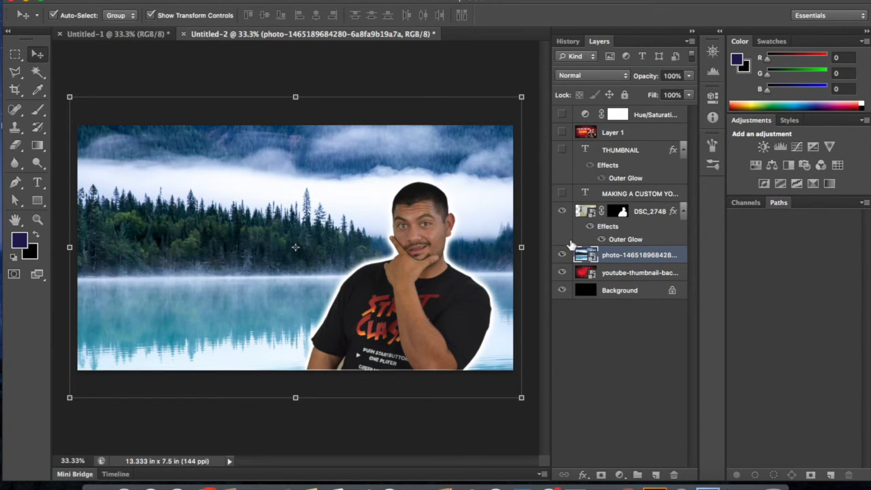
click(562, 337)
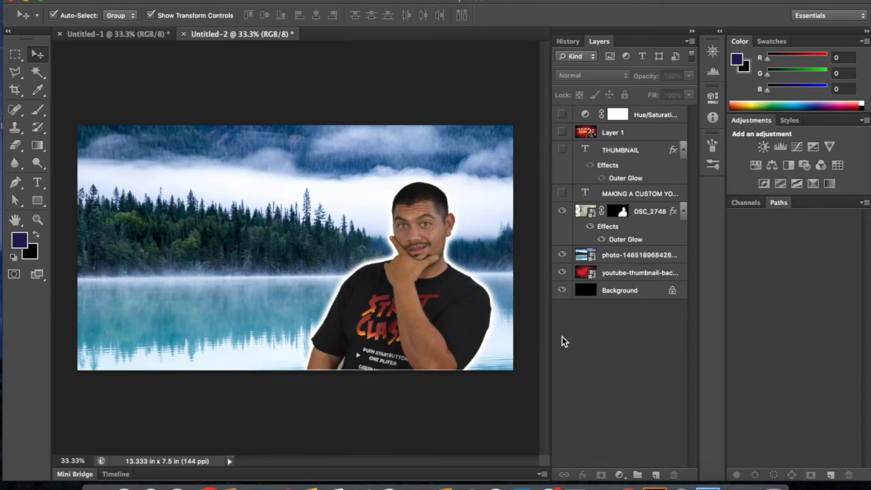